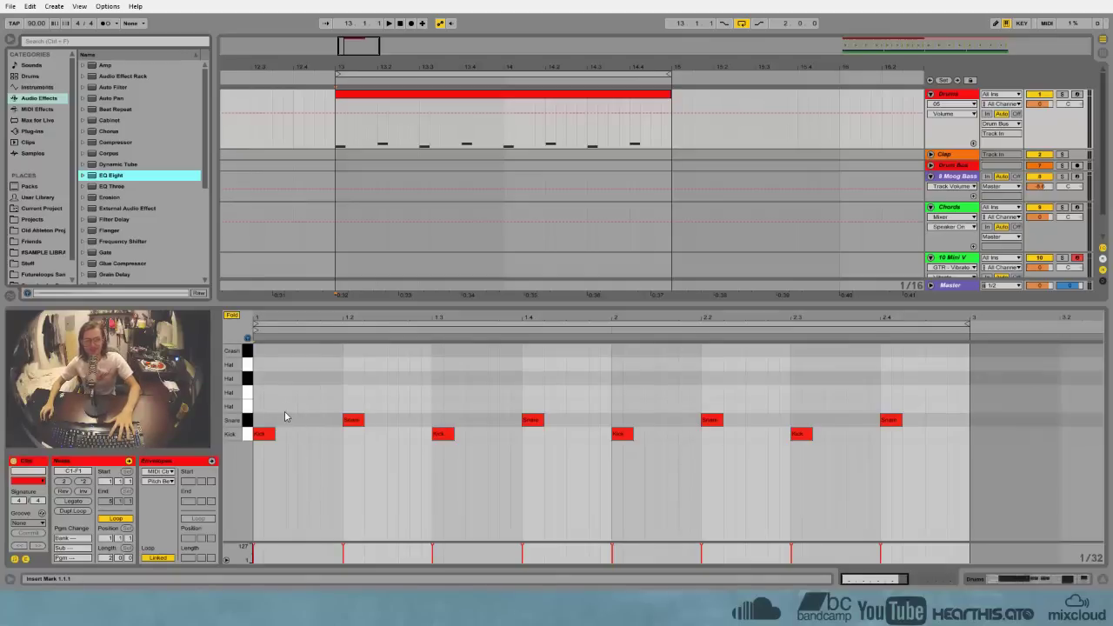
Set the note grid to 1/16 and add four consecutive sixteenth-note hats on beat 1 in the uppermost Hat lane (G1)
right_click(306, 391)
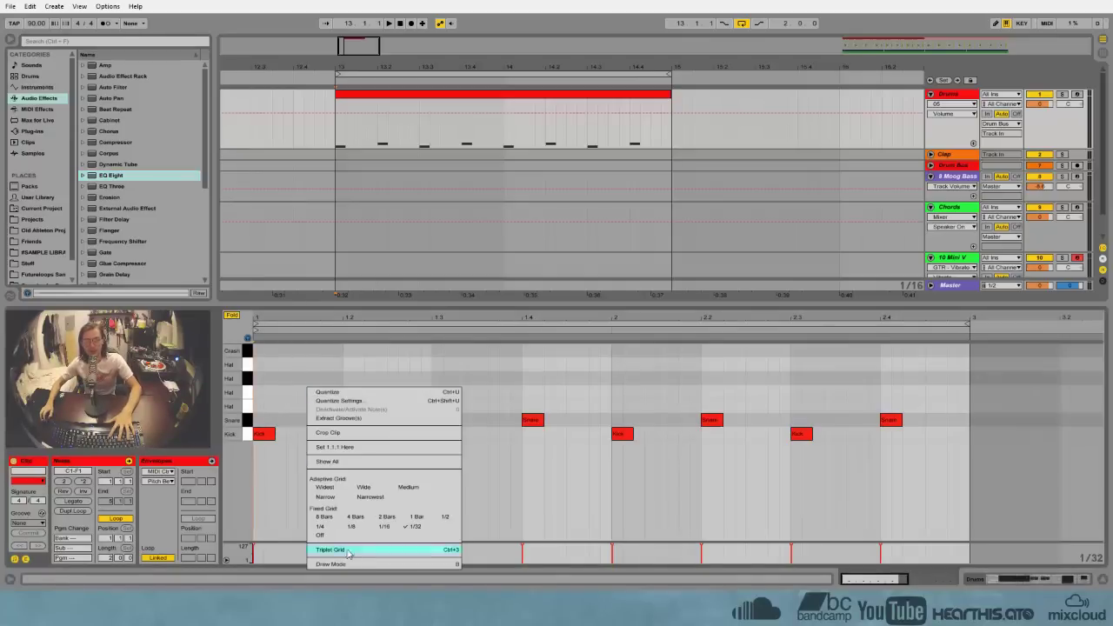
click(381, 528)
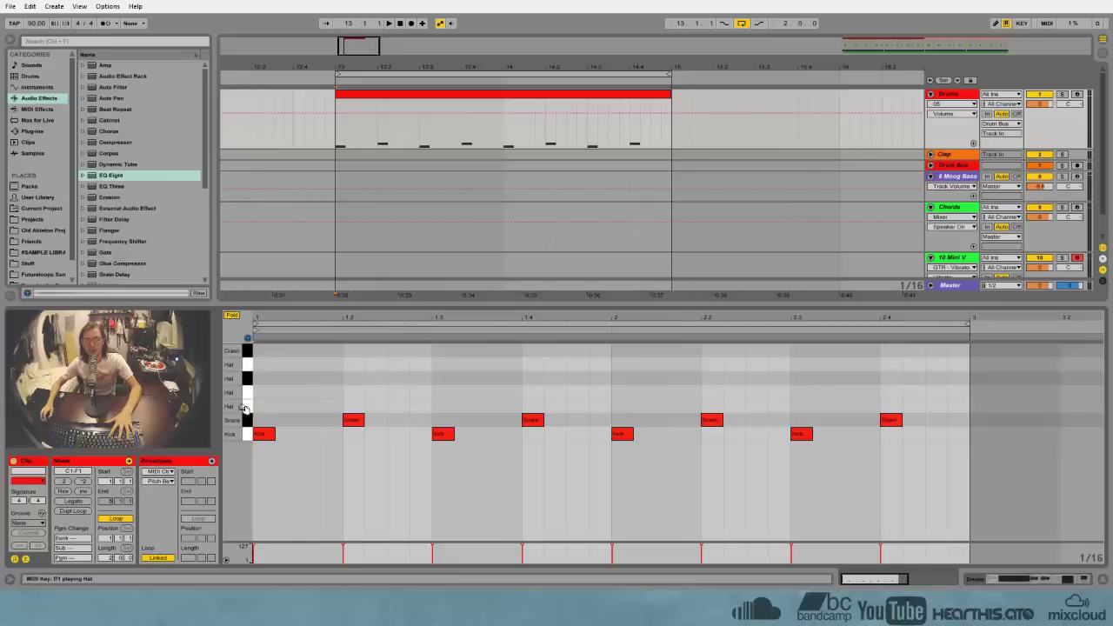
double_click(264, 364)
double_click(286, 365)
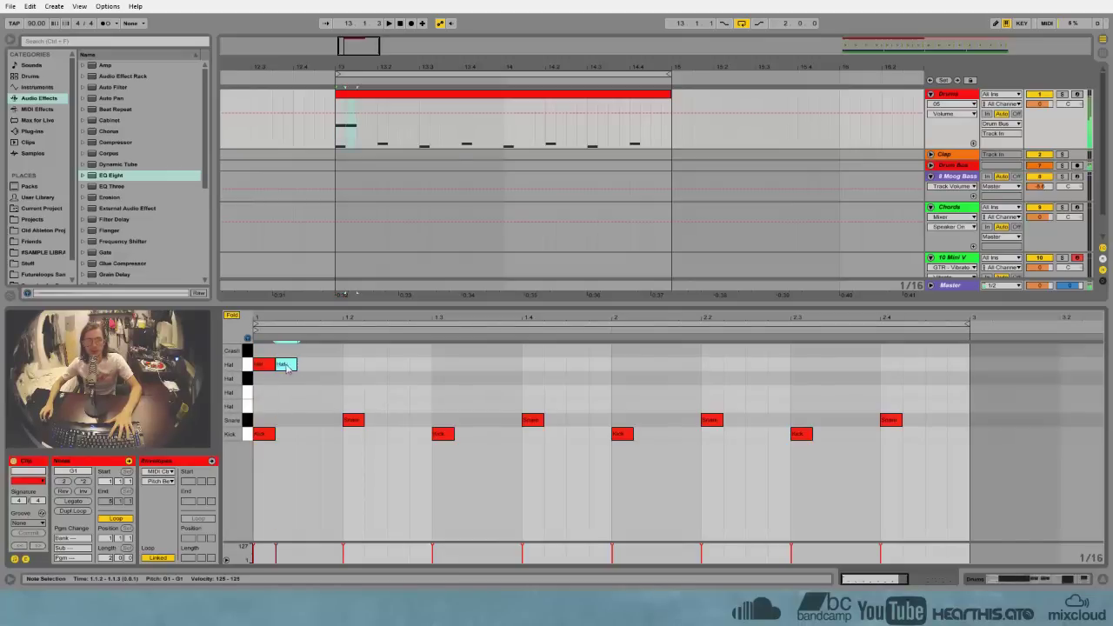
double_click(308, 364)
double_click(331, 365)
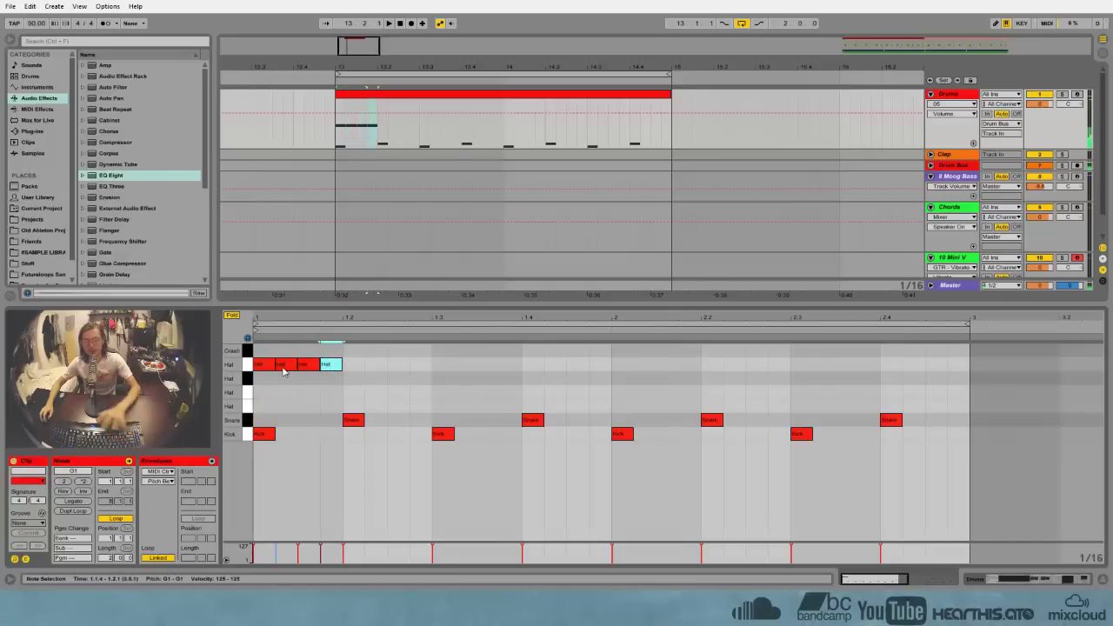
Duplicate the four sixteenth-note hats through the remaining beats of the two-bar clip
drag(333, 387, 264, 366)
key(ctrl+d)
key(ctrl+d)
key(ctrl+d)
key(ctrl+d)
key(ctrl+d)
key(ctrl+d)
key(ctrl+d)
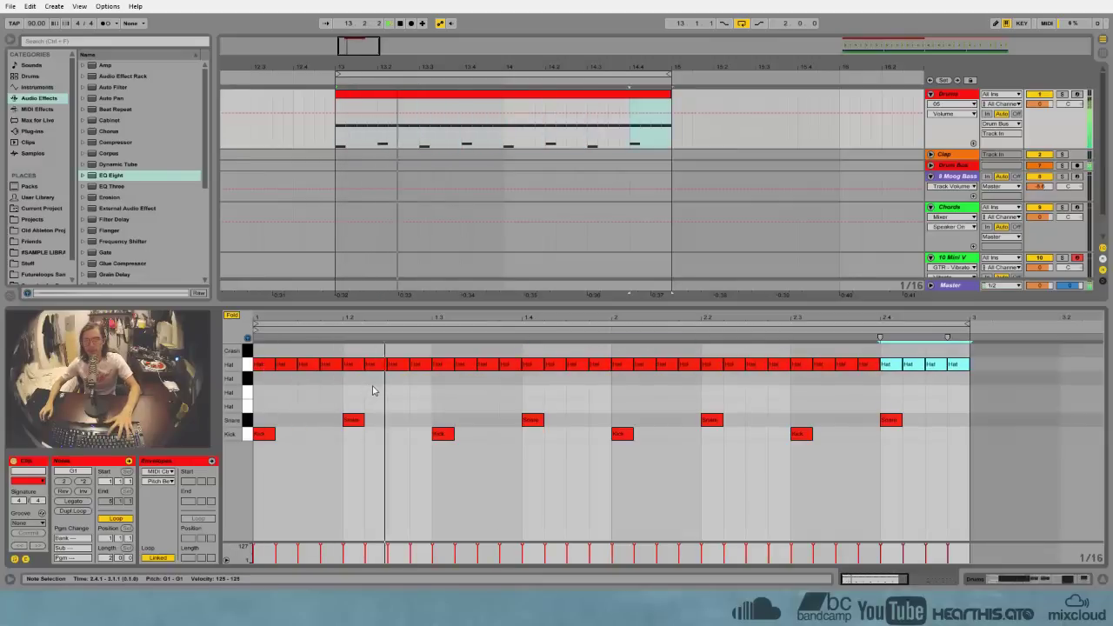
Delete every hat after the first in the uppermost Hat lane and add one at 1.1.3
drag(289, 387, 967, 362)
key(Delete)
double_click(311, 364)
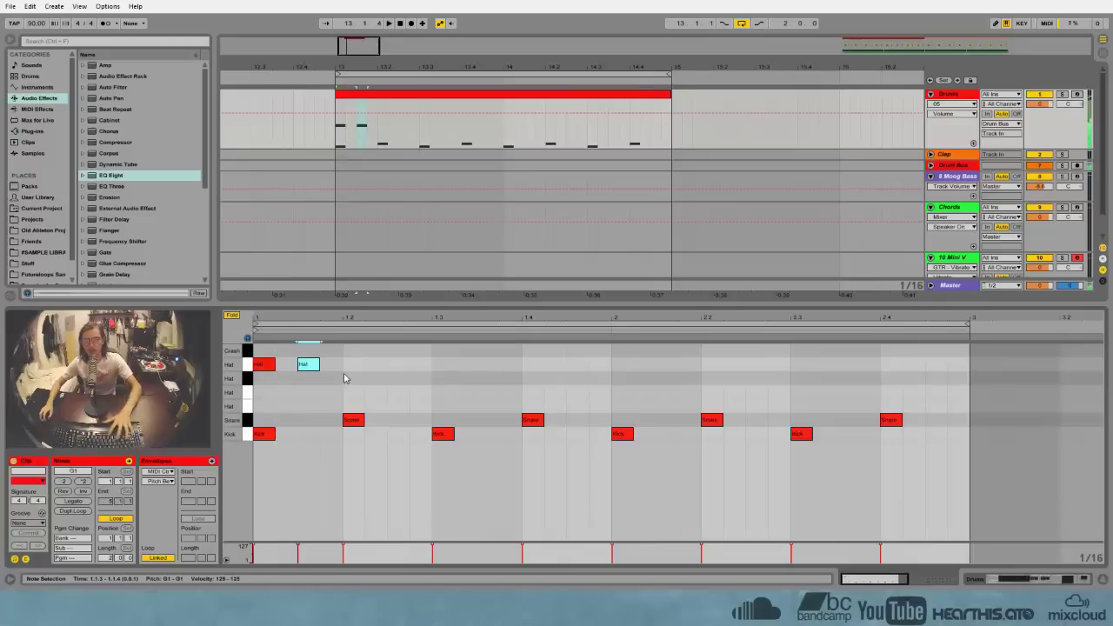
Duplicate the two eighth-note hats of beat 1 across the full two-bar clip and play the loop
drag(345, 380, 223, 361)
key(ctrl+d)
key(ctrl+d)
key(ctrl+d)
key(ctrl+d)
key(ctrl+d)
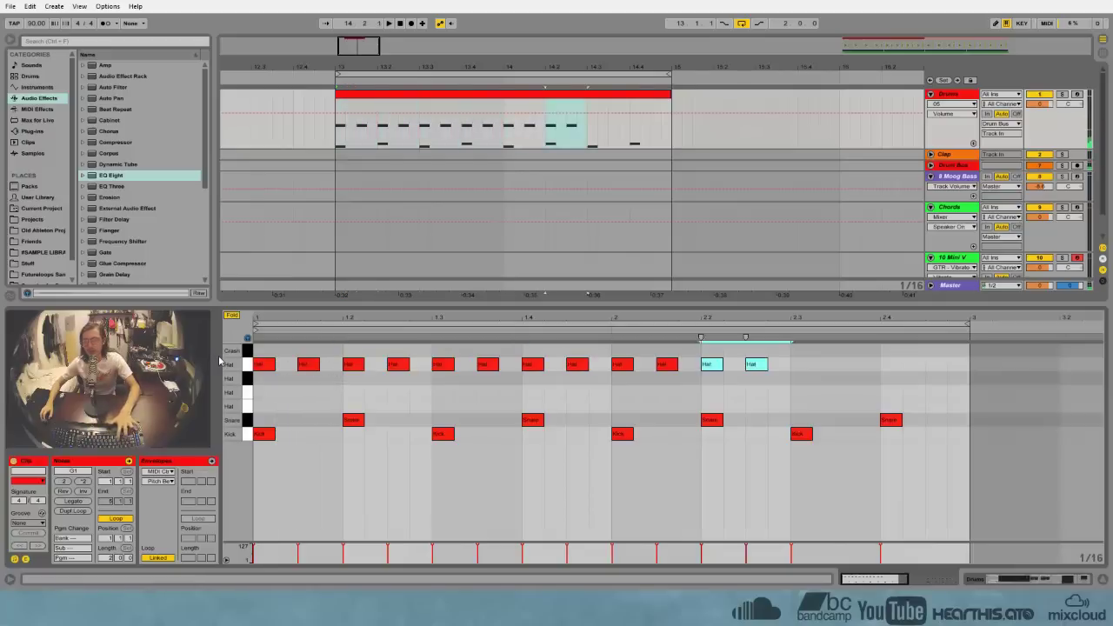
key(ctrl+d)
key(ctrl+d)
key(space)
click(320, 380)
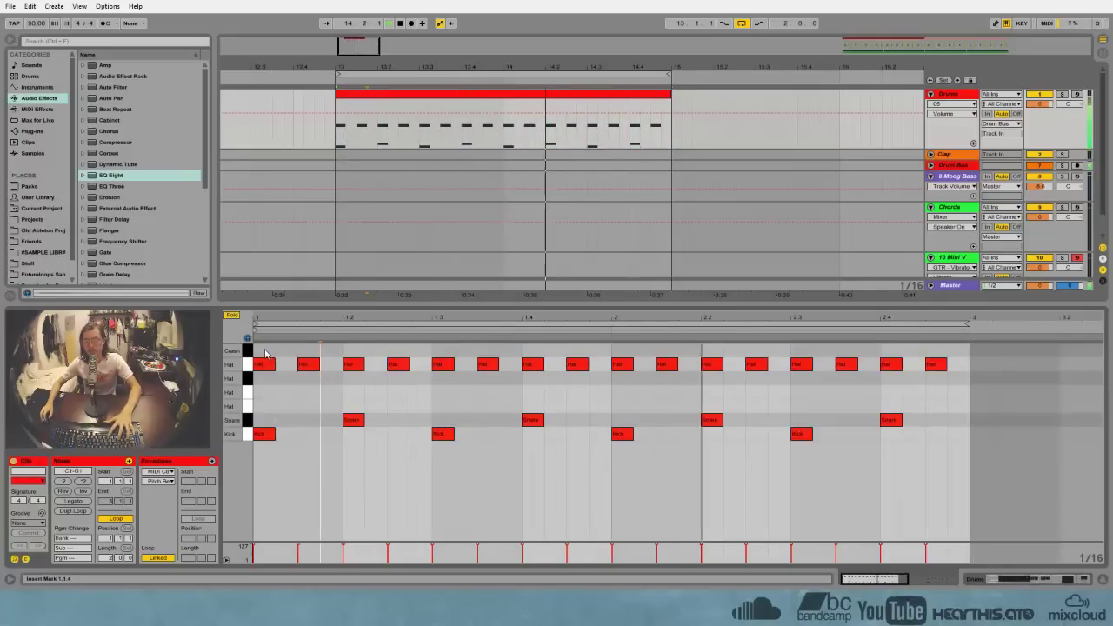
Deactivate all hats in the uppermost Hat lane and switch the 1/16 grid to triplets
drag(257, 348, 931, 376)
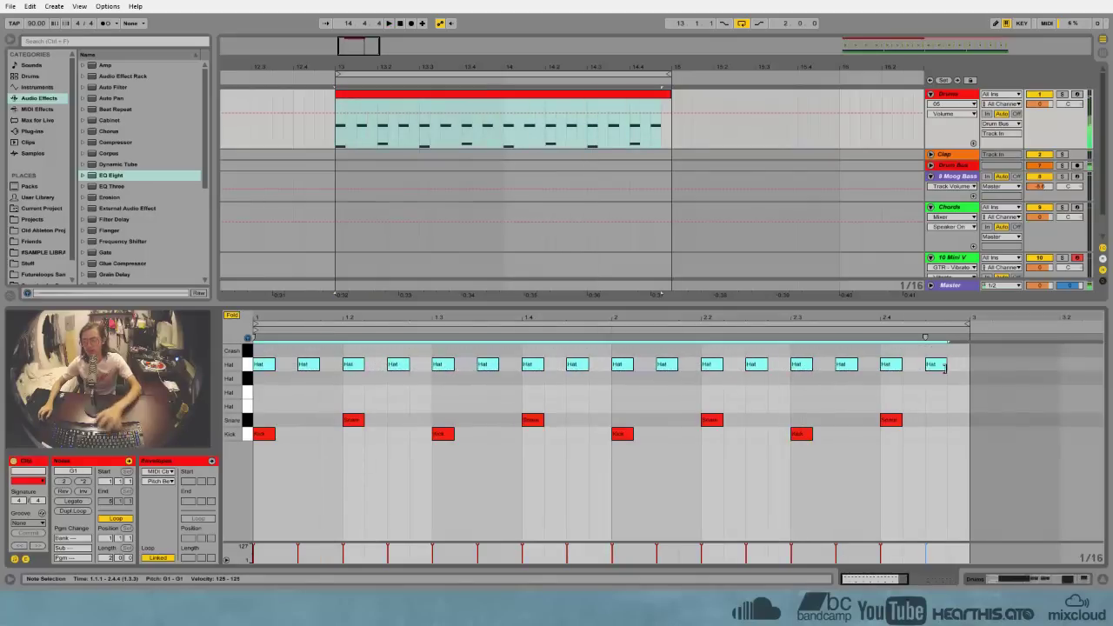
click(296, 382)
right_click(284, 385)
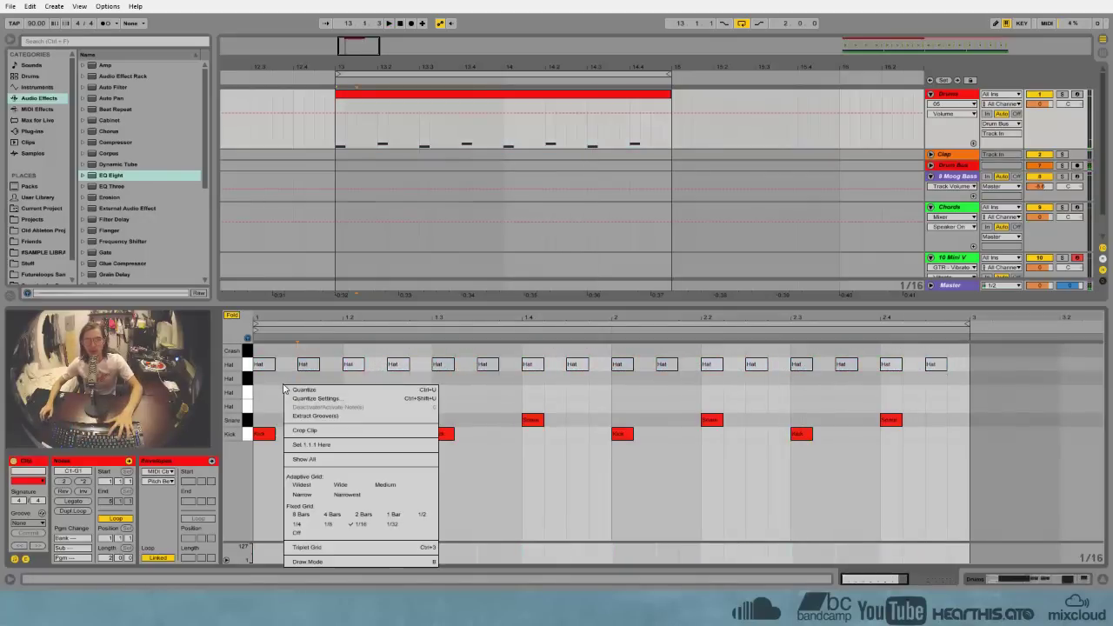
click(324, 547)
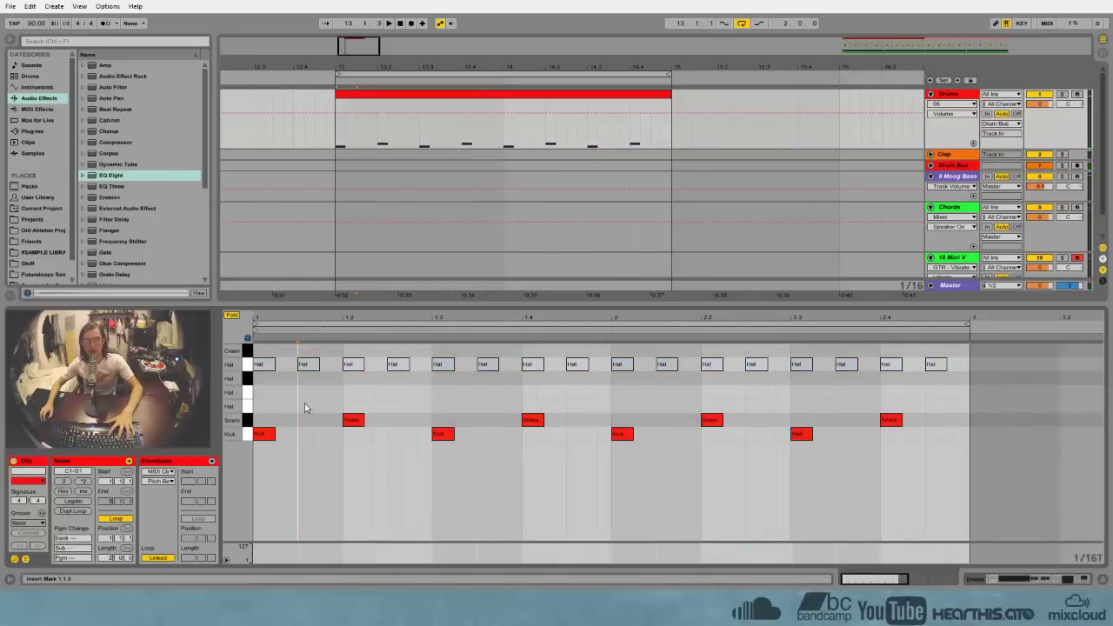
Build a swung hat pair on beat 1 of the F#1 Hat lane, duplicate it through both bars, and play it
double_click(259, 381)
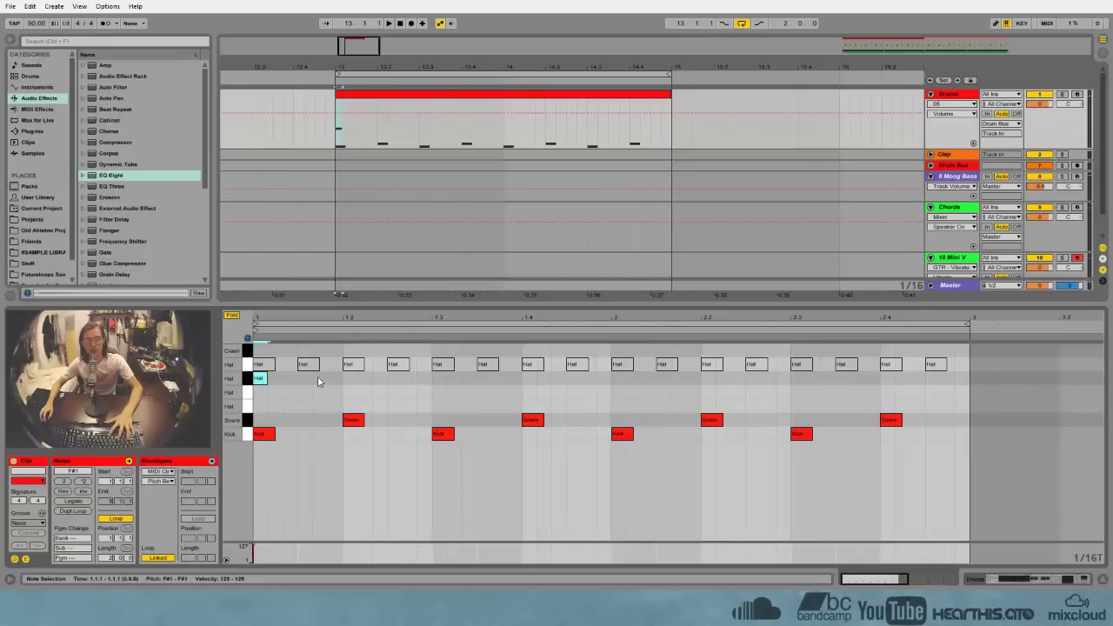
double_click(319, 379)
drag(335, 386, 251, 390)
key(ctrl+d)
key(ctrl+d)
key(ctrl+d)
key(ctrl+d)
key(ctrl+d)
key(ctrl+d)
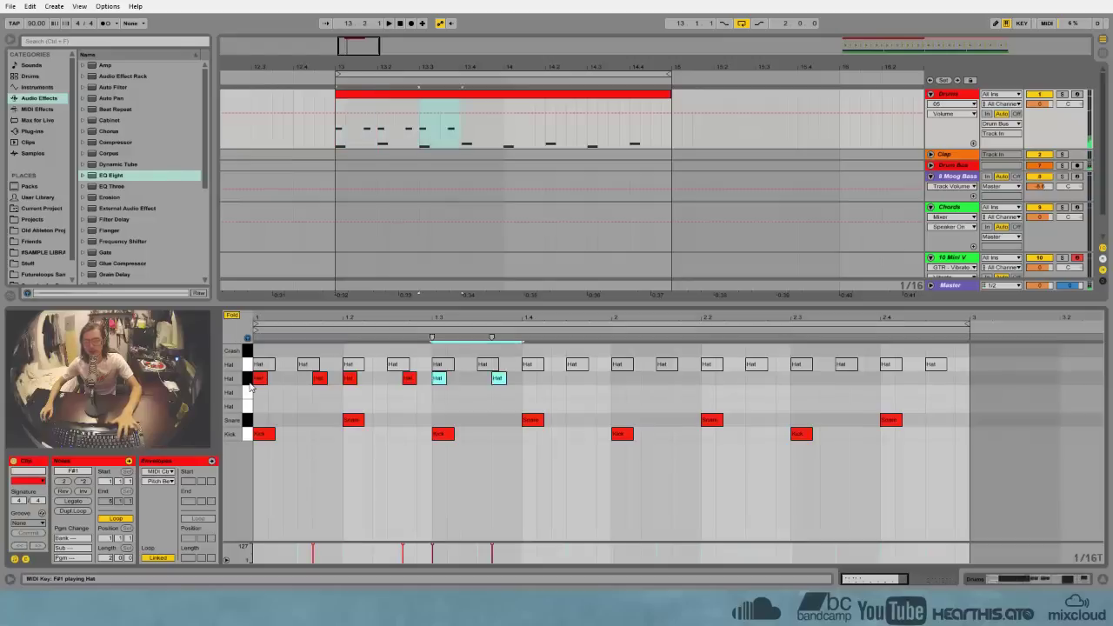
key(ctrl+d)
key(space)
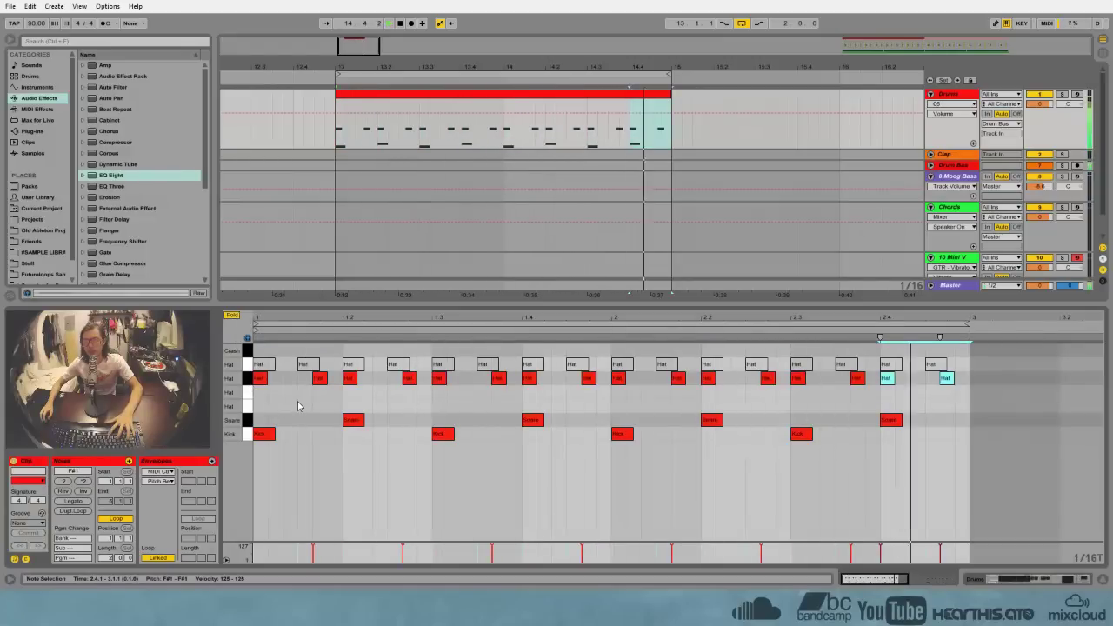
Deactivate all the triplet-swung hats in the F#1 lane and turn off the triplet grid
drag(959, 393, 258, 382)
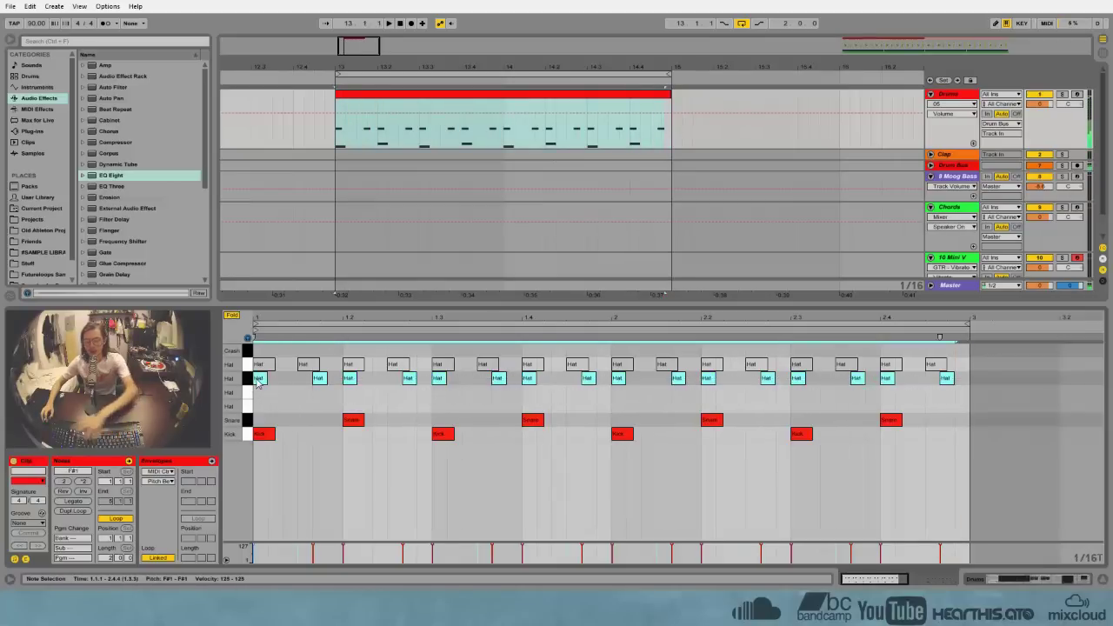
click(271, 386)
drag(290, 320, 324, 333)
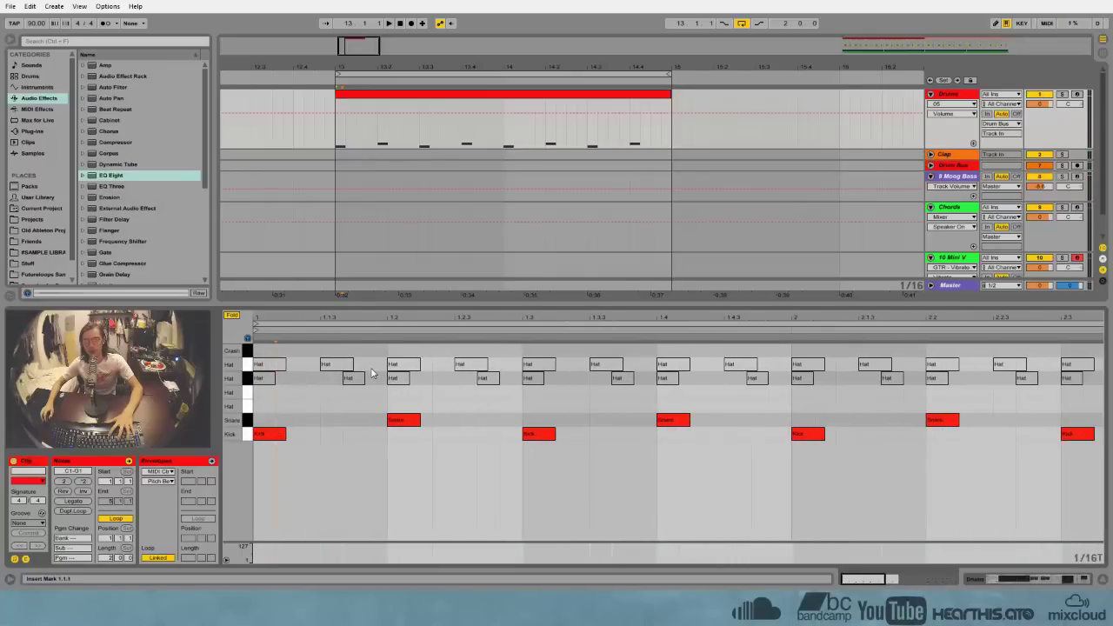
right_click(326, 385)
click(360, 548)
Fill the F1 Hat lane with six consecutive sixteenth-note hats starting at the beginning of the clip
double_click(259, 396)
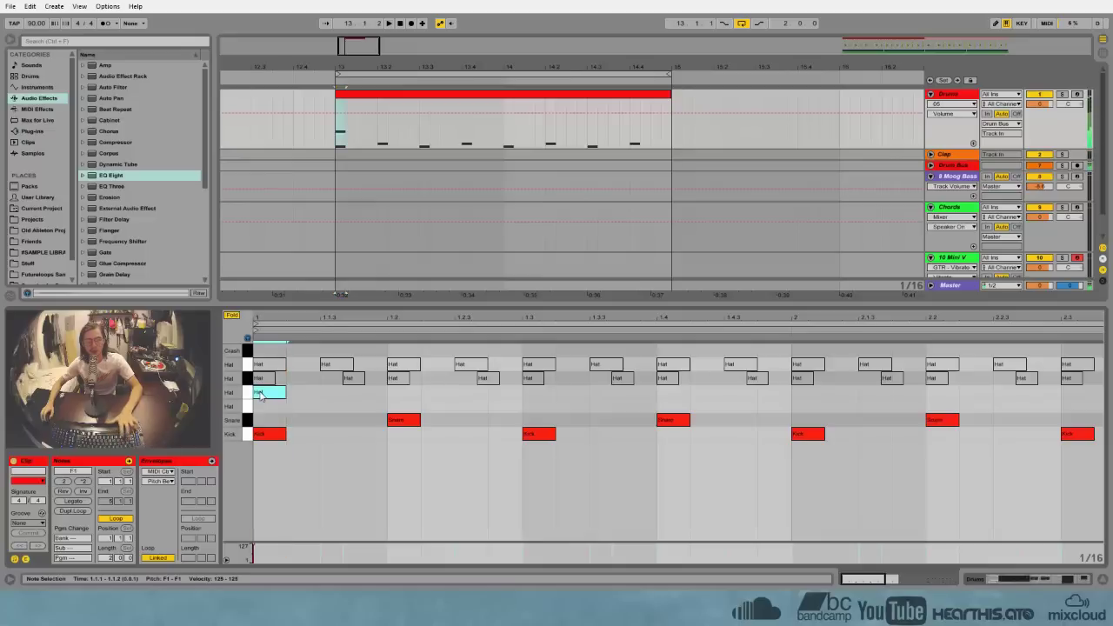
key(ctrl+d)
key(ctrl+d)
key(ctrl+d)
key(ctrl+d)
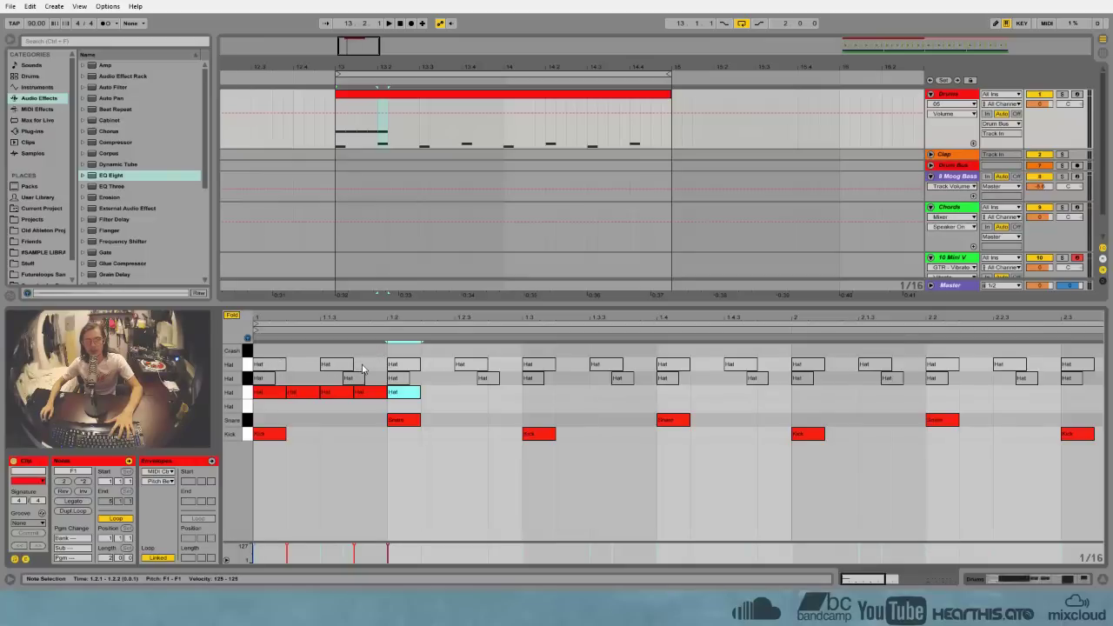
double_click(425, 397)
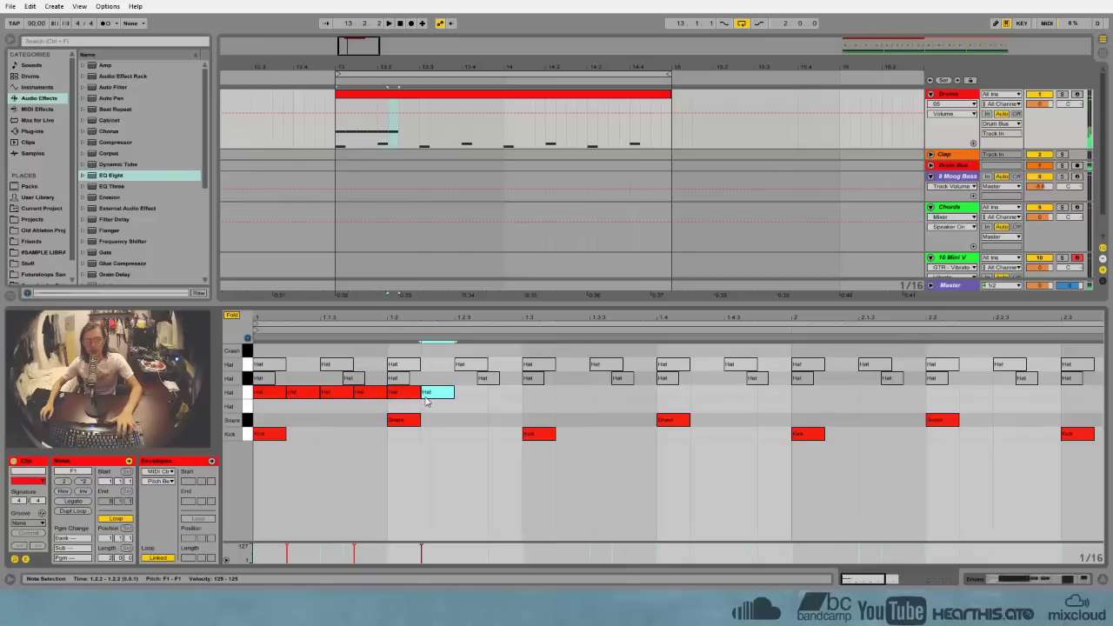
Compress the six F1 hats in time so that the sixth one starts exactly on beat 1.2
drag(433, 406, 259, 398)
click(421, 337)
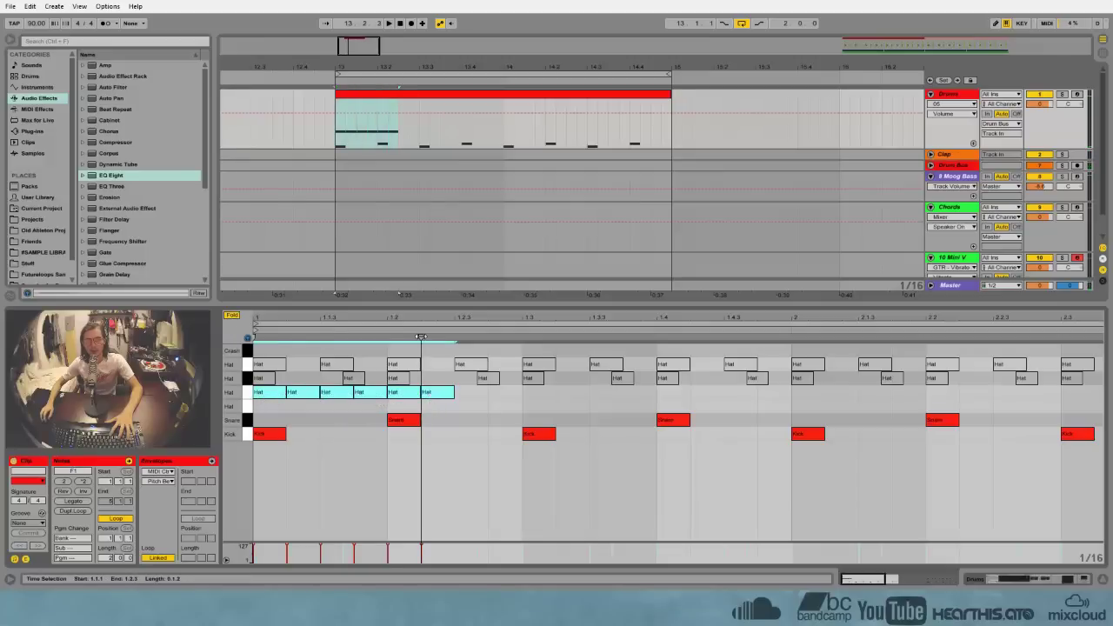
drag(420, 337, 387, 337)
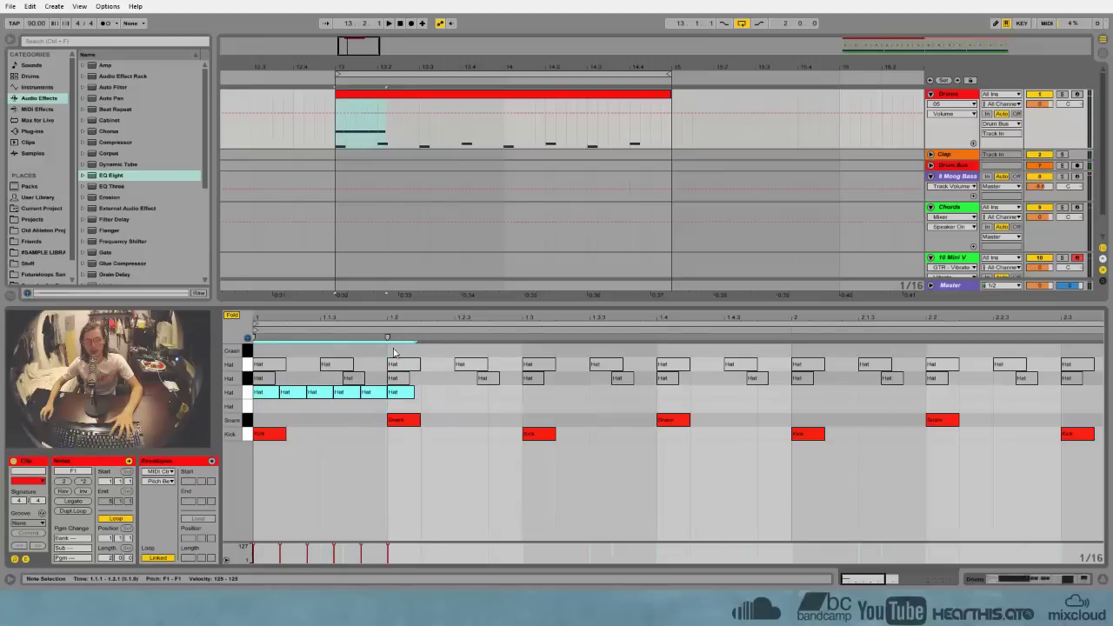
click(372, 408)
Deactivate the second, third and fifth hats of the quintuplet group in the F1 lane
click(294, 393)
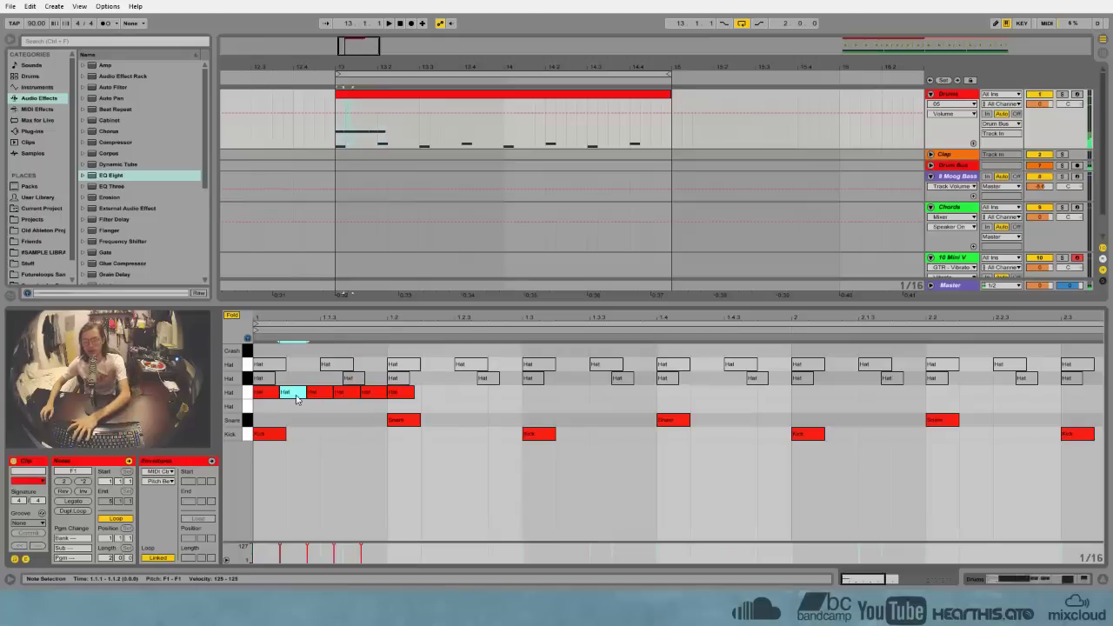
key(0)
click(320, 392)
key(0)
click(374, 392)
key(0)
click(359, 407)
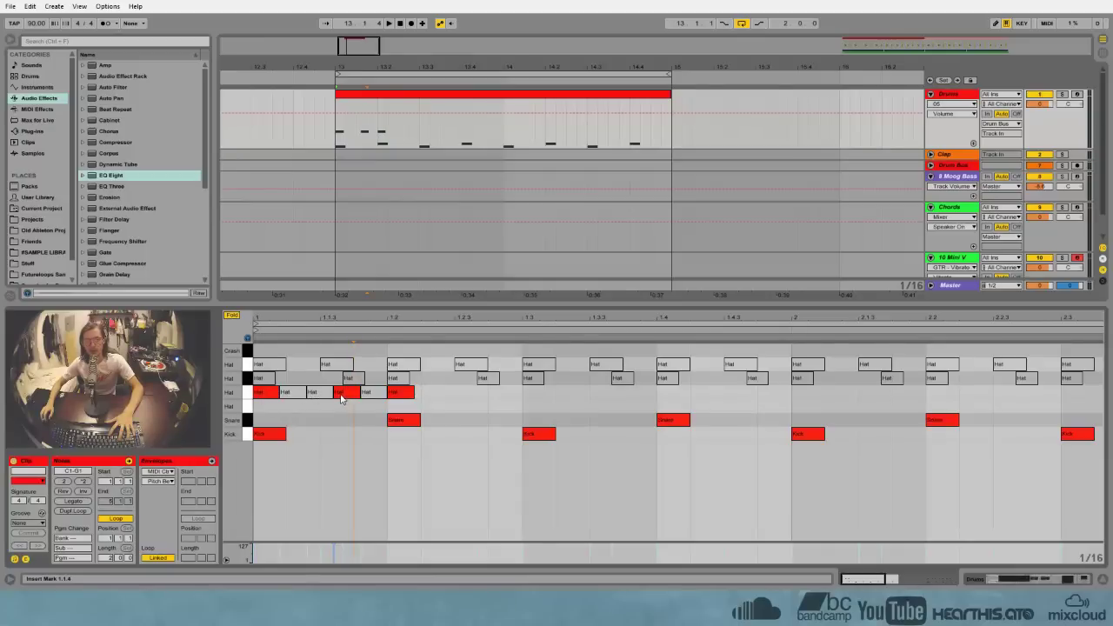
Duplicate the five-note quintuplet hat group through every beat of the two-bar clip and play the loop
drag(371, 410, 259, 397)
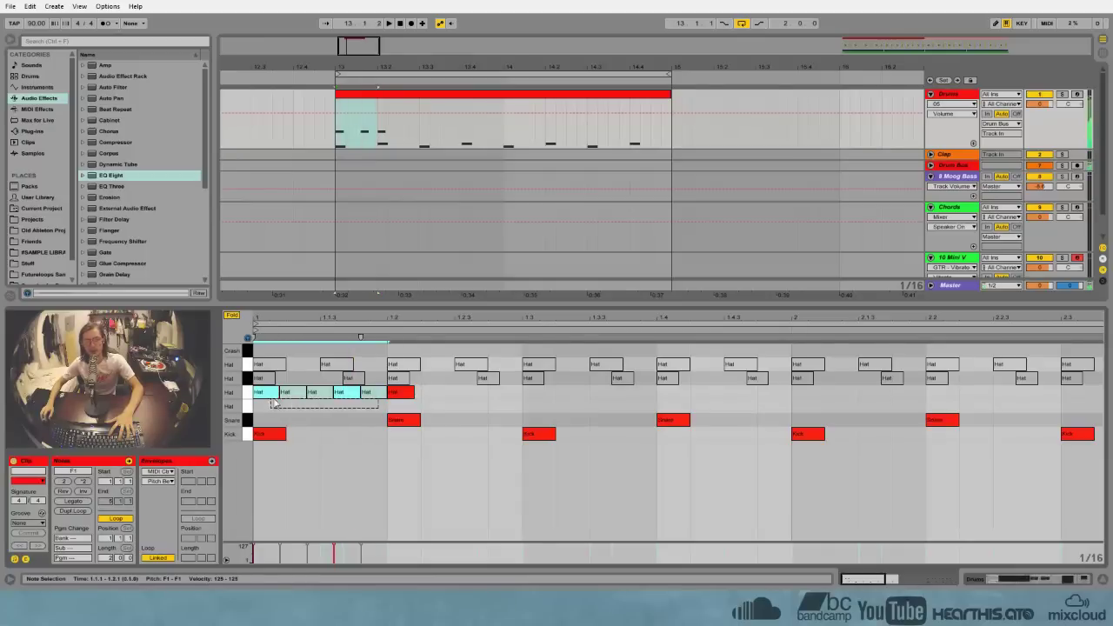
key(ctrl+d)
key(ctrl+d)
key(ctrl+d)
key(ctrl+d)
key(ctrl+d)
key(ctrl+d)
key(ctrl+d)
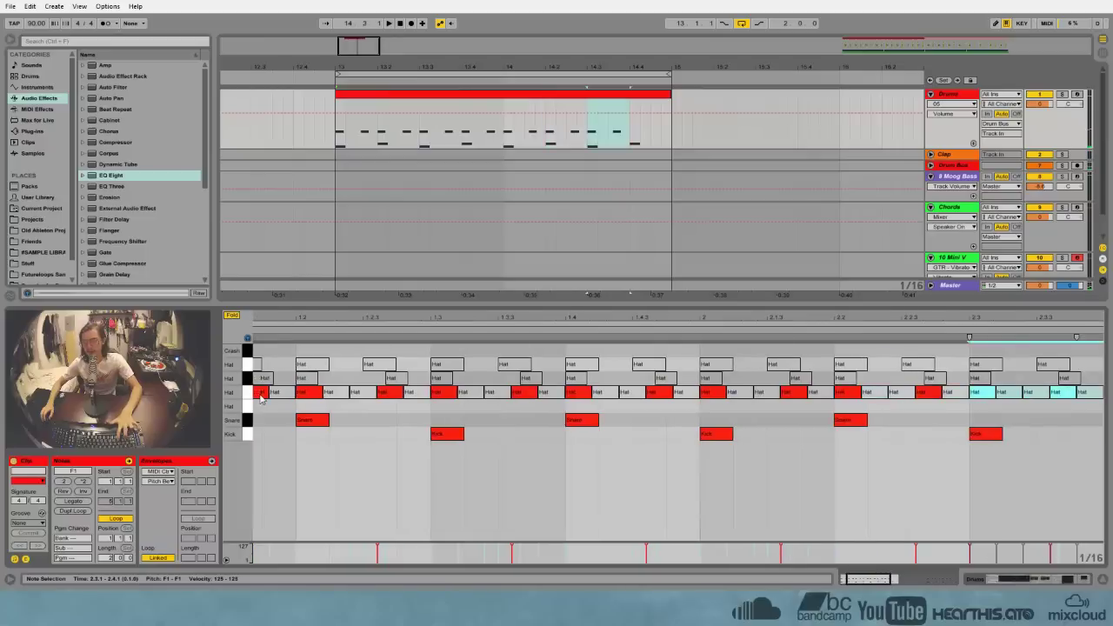
key(space)
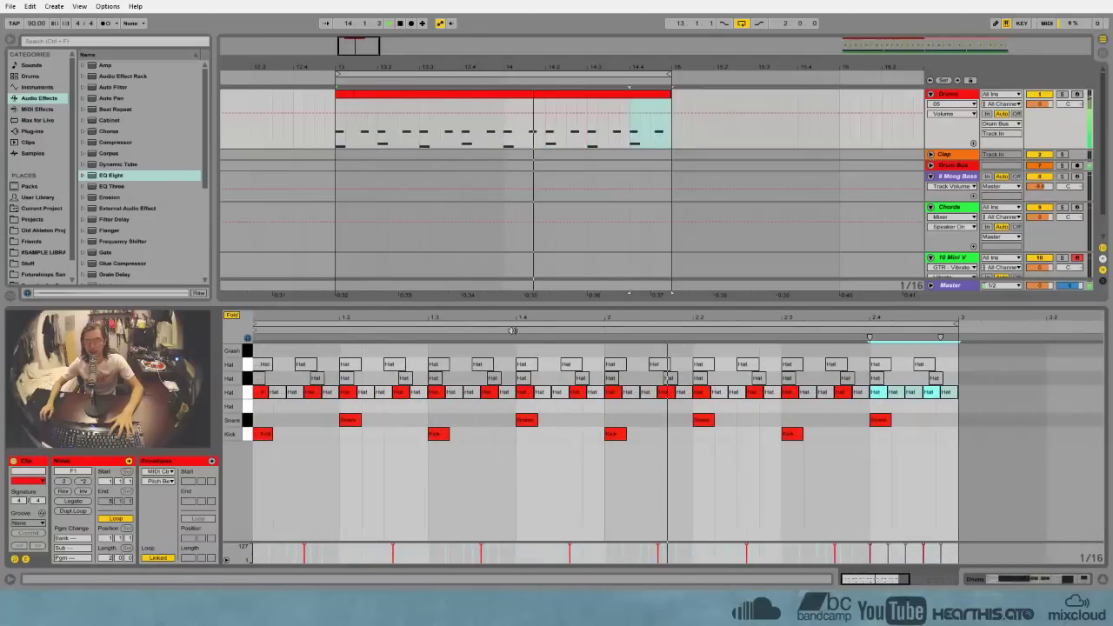
drag(354, 323, 354, 319)
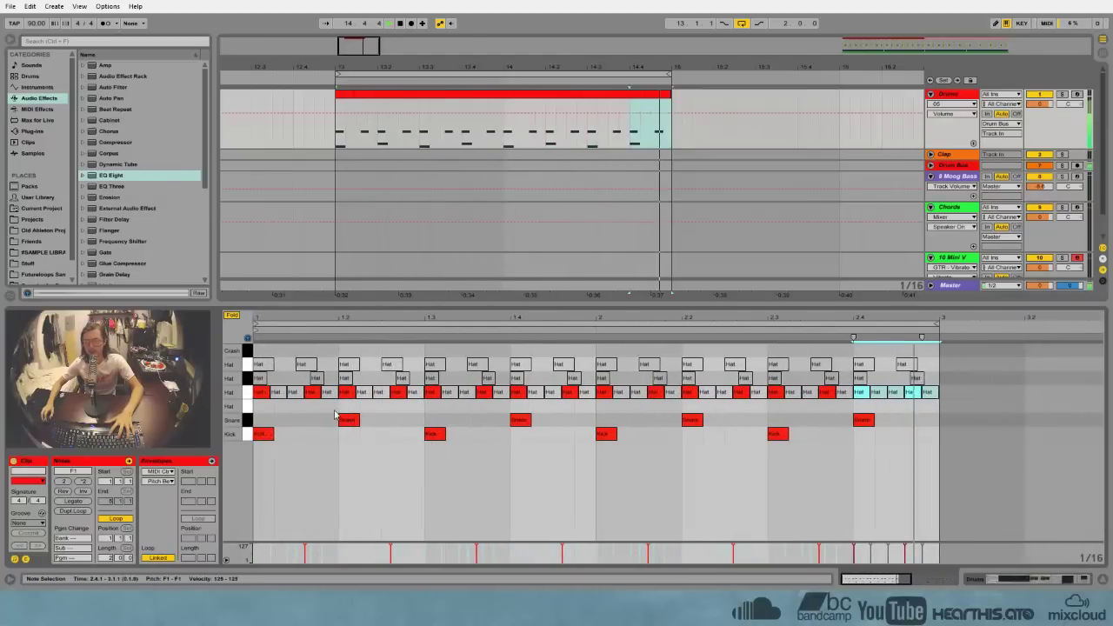
click(315, 428)
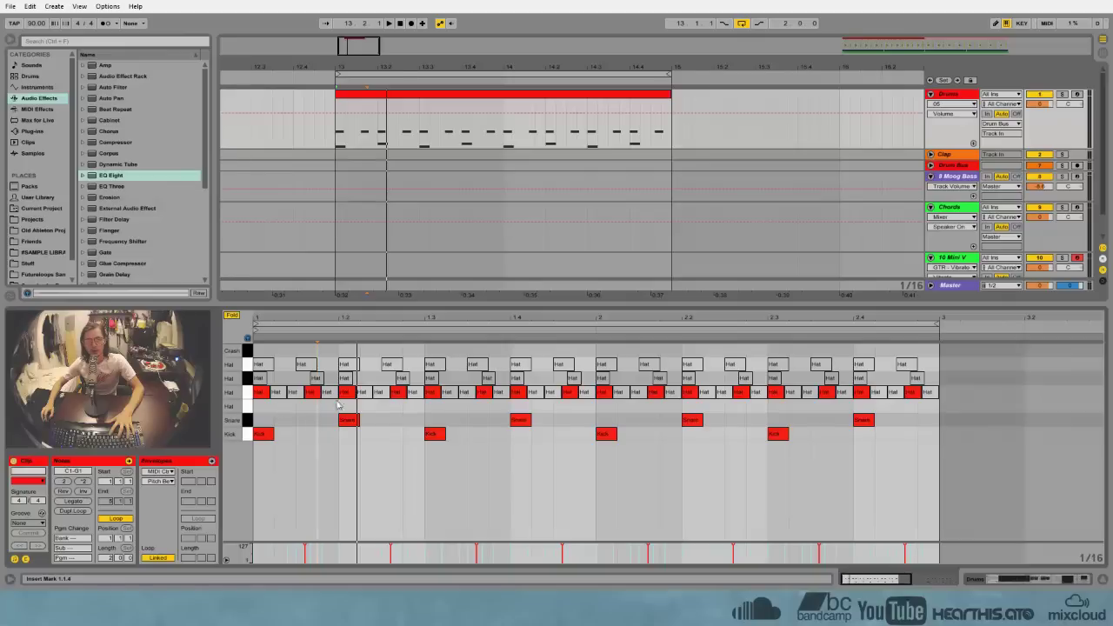
drag(297, 322, 324, 414)
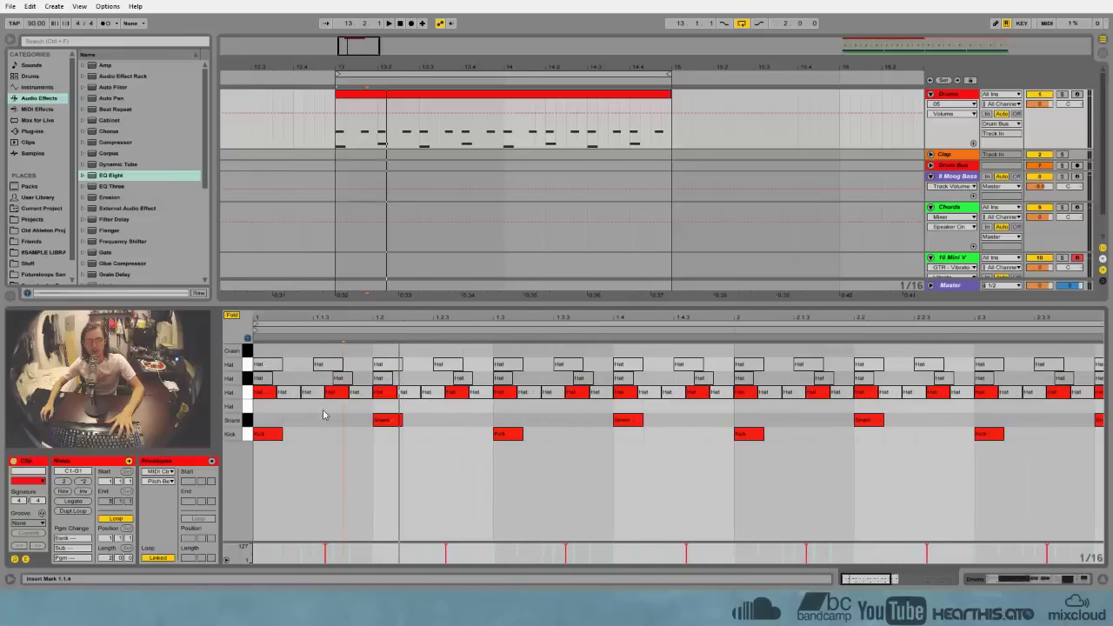
click(360, 398)
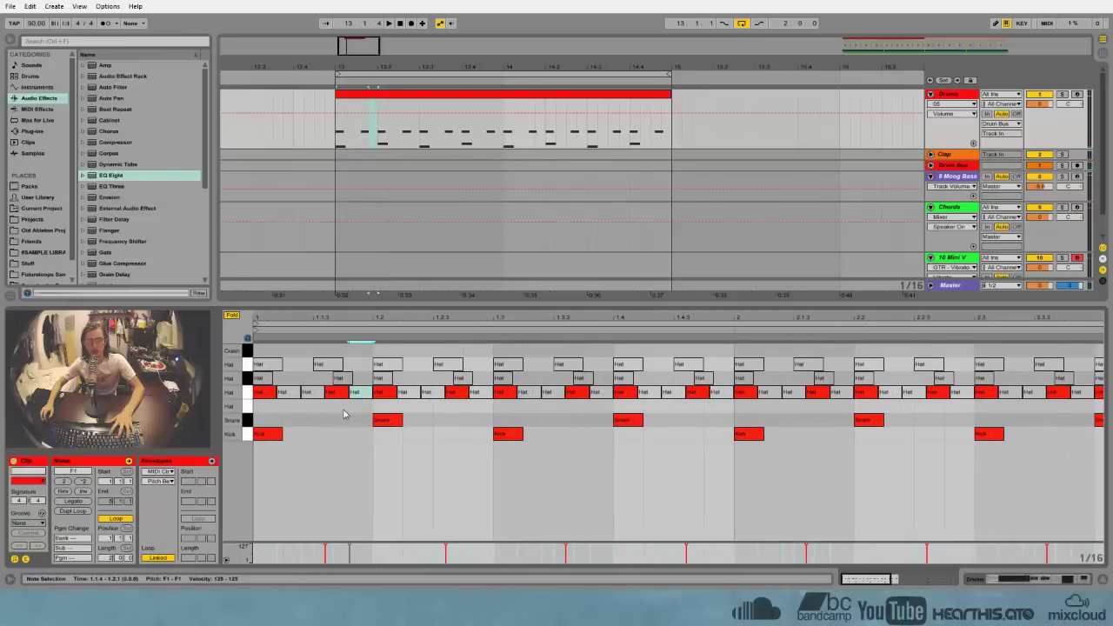
click(343, 414)
drag(406, 317, 410, 287)
click(588, 438)
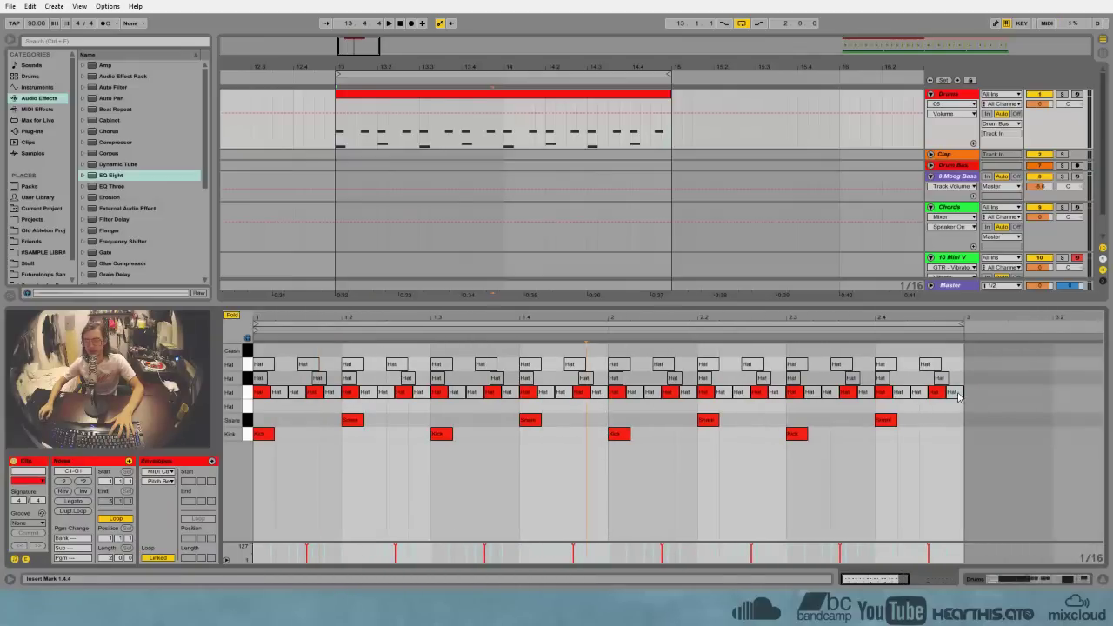
click(958, 394)
ctrl+drag(958, 394, 961, 435)
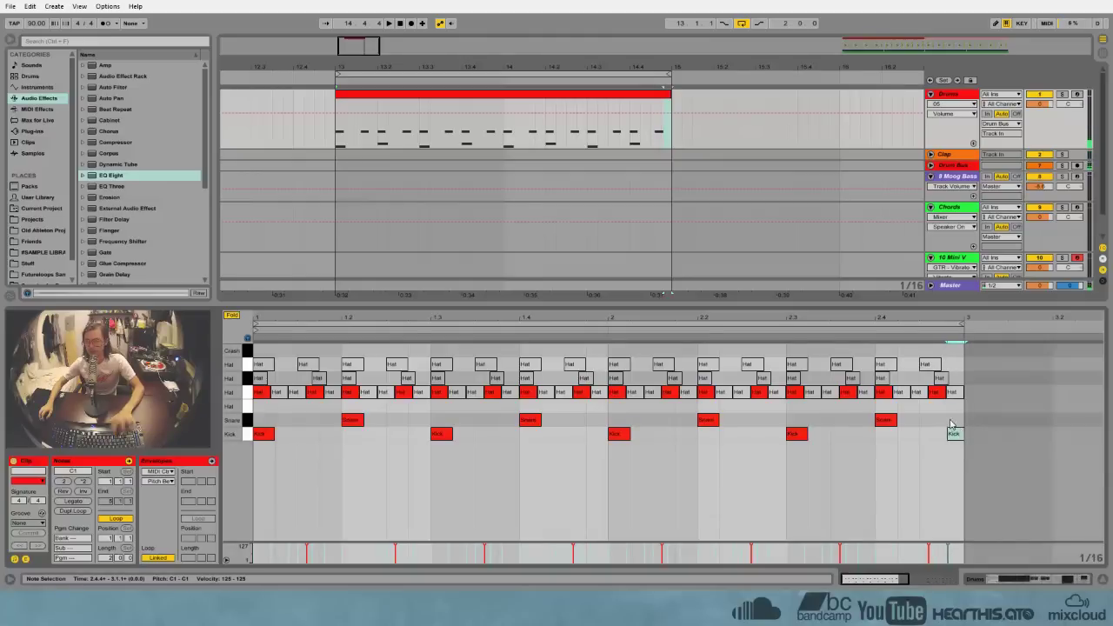
key(ctrl+z)
Copy the last quintuplet hat of bar 2 down to the Kick lane at the same position and play the loop
ctrl+drag(956, 394, 953, 433)
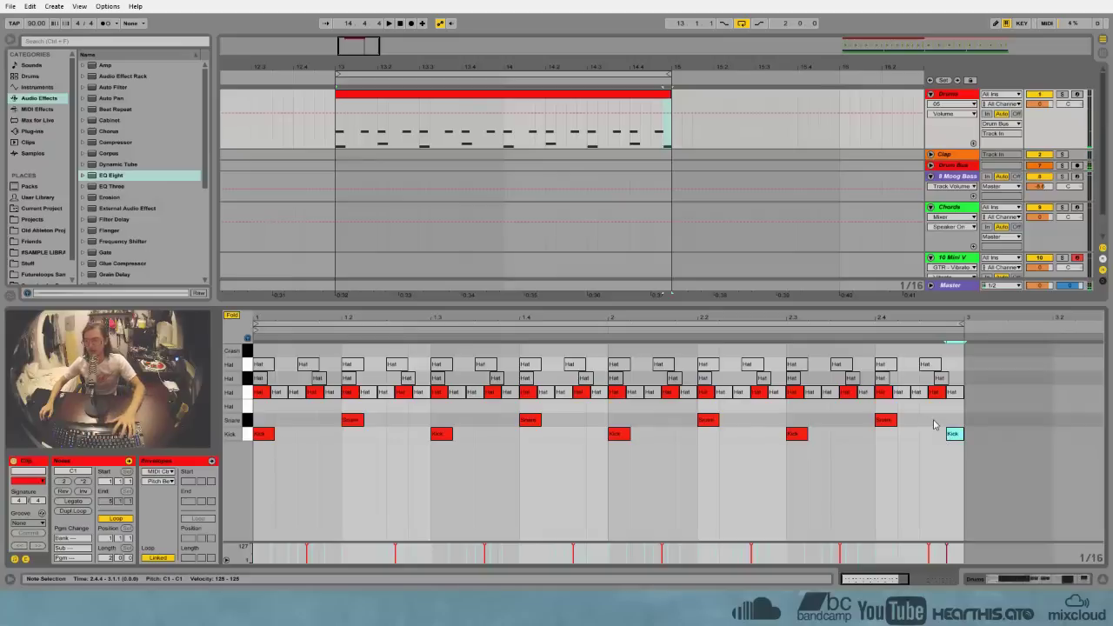
key(space)
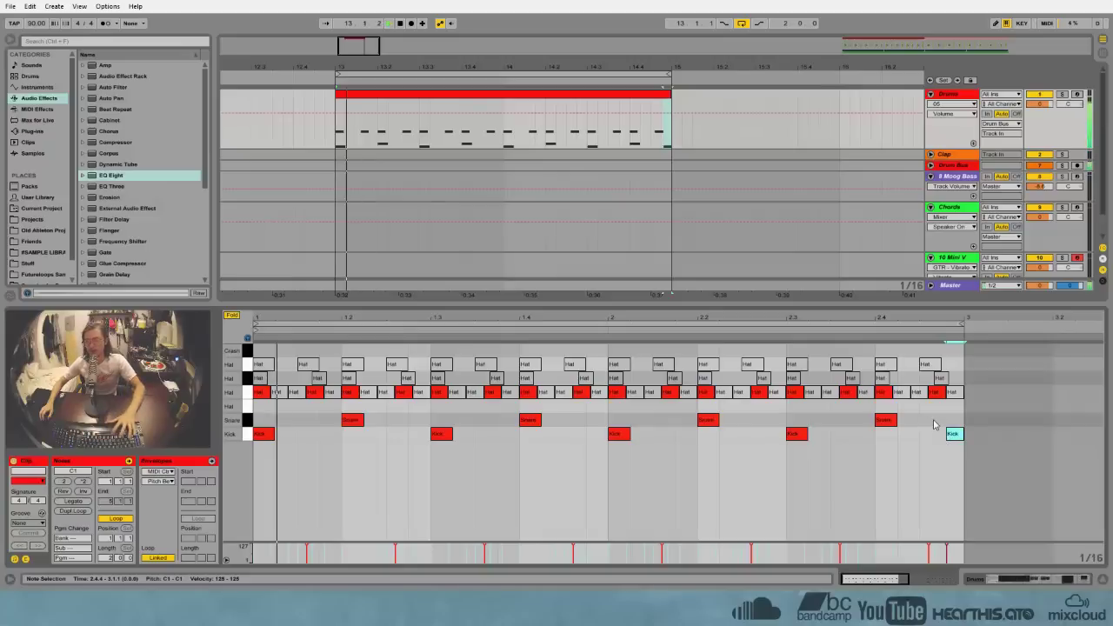
click(753, 427)
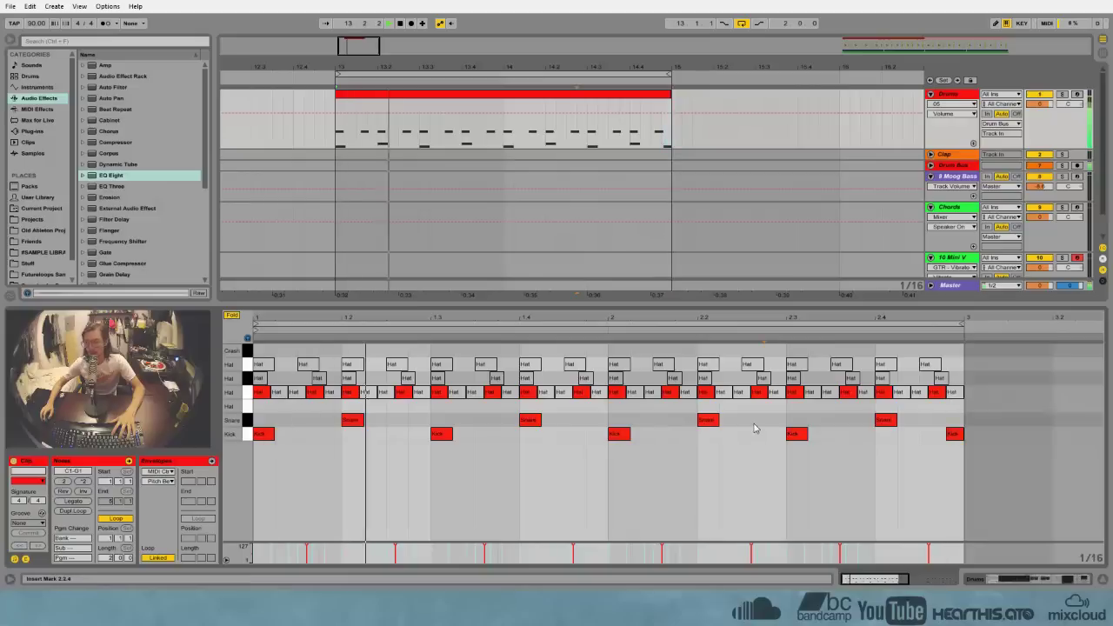
Delete the last kick of bar 2 and the deactivated hats within the first two beats of the F1 lane
click(953, 433)
key(Delete)
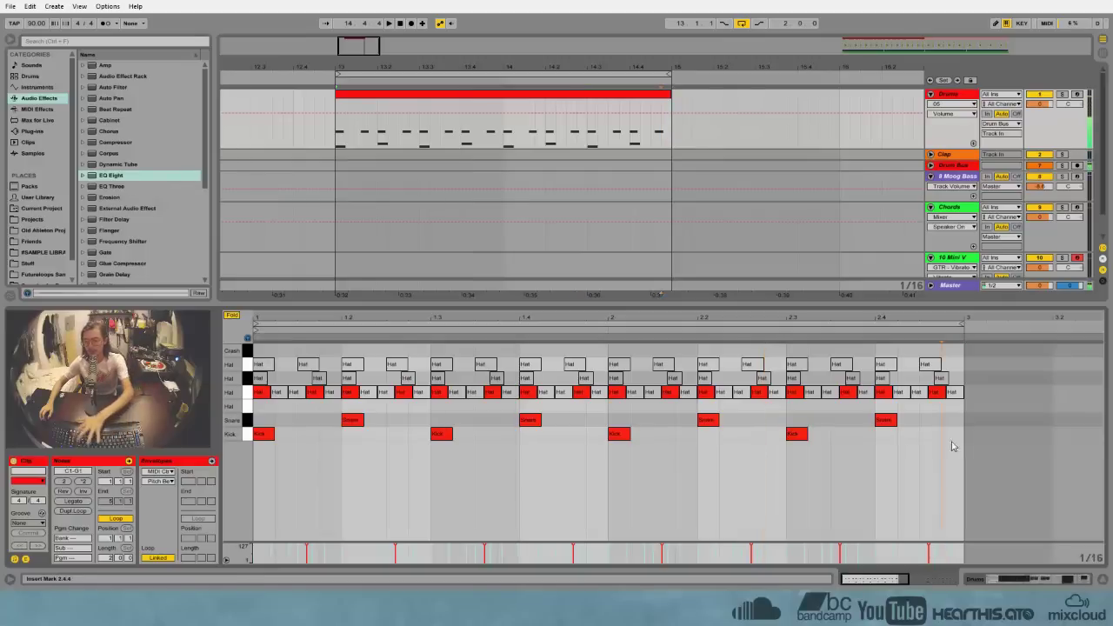
double_click(276, 392)
double_click(294, 392)
click(332, 392)
double_click(331, 392)
double_click(365, 392)
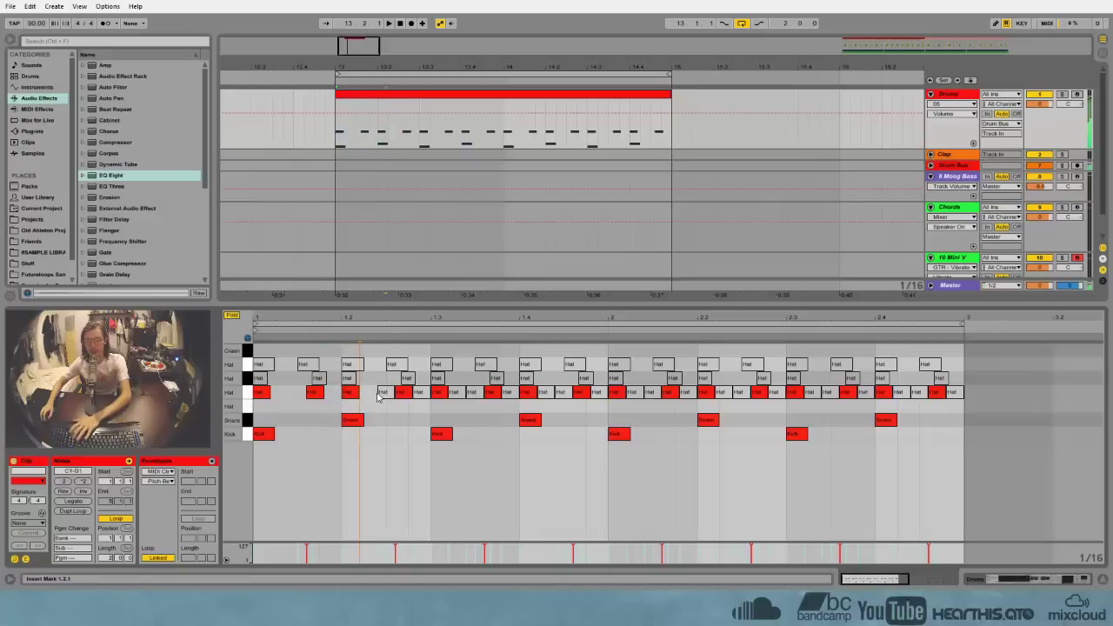
double_click(384, 392)
double_click(422, 392)
Replace all F1 hats from beat 1.3 onward with duplicates of the cleaned two-beat hat pattern, up to the end of bar 2
drag(440, 404, 963, 401)
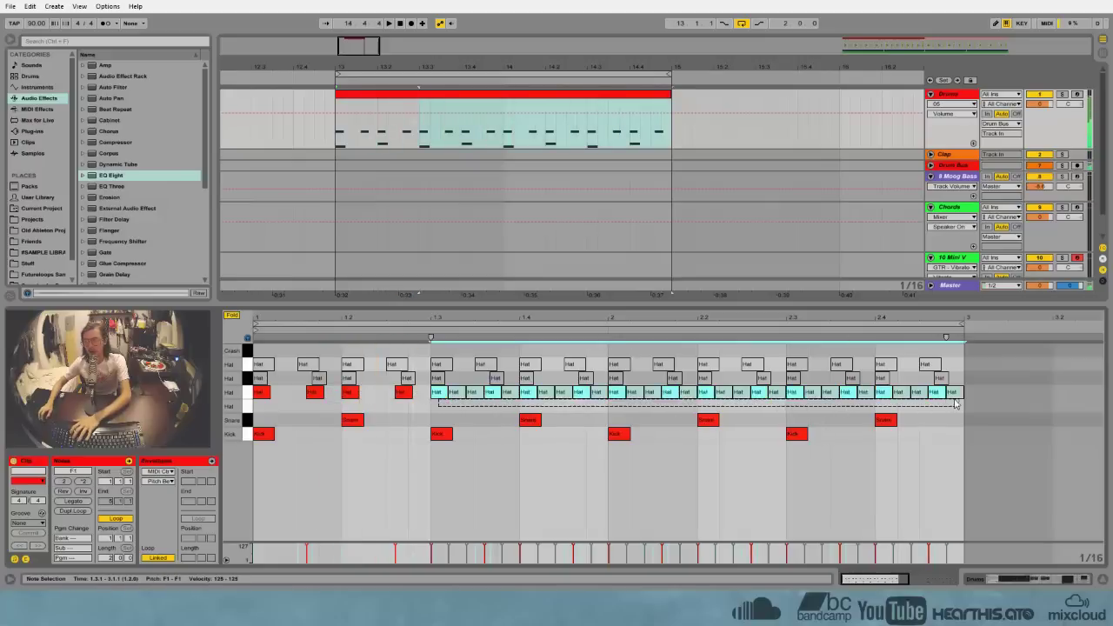
key(Delete)
click(423, 406)
drag(424, 406, 258, 392)
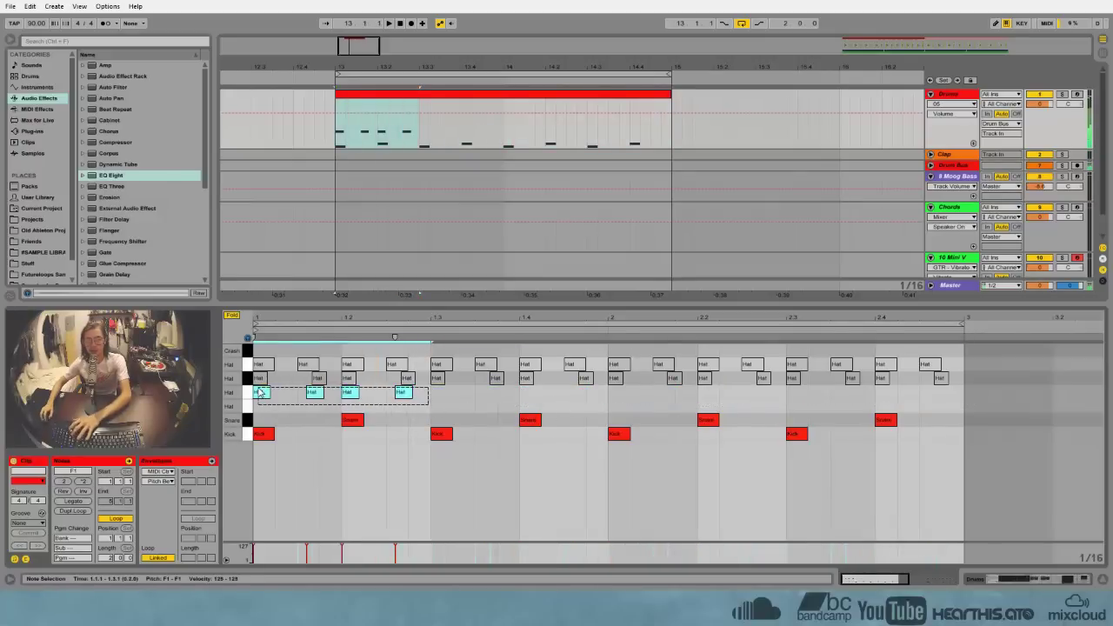
key(ctrl+d)
key(ctrl+d)
key(ctrl+d)
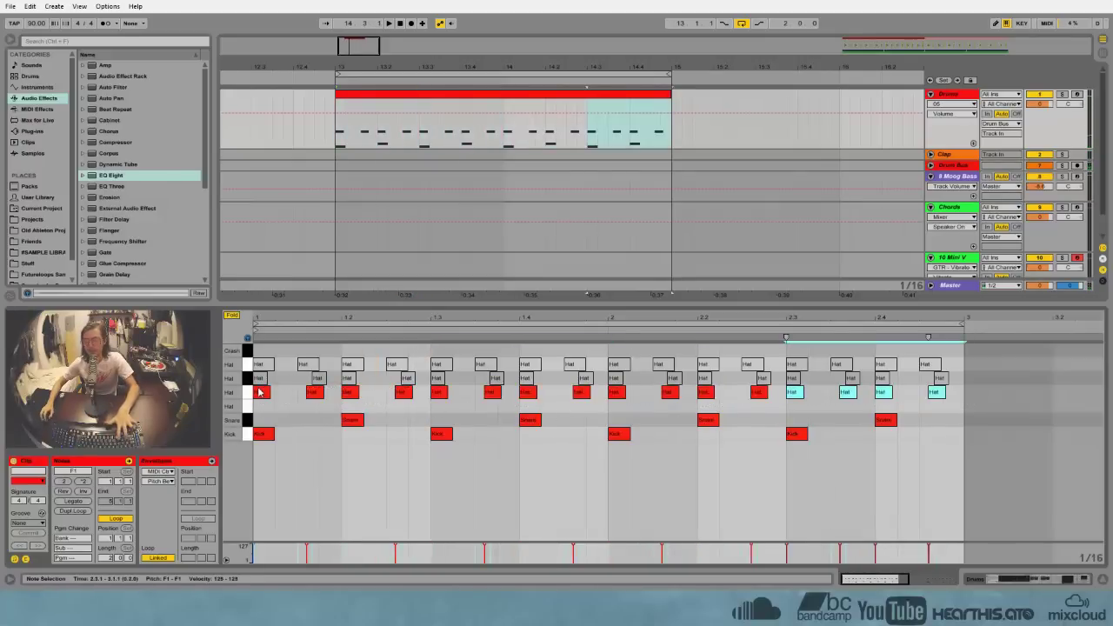
Deactivate all quintuplet-swung hats in the F1 lane across both bars
drag(955, 405, 278, 404)
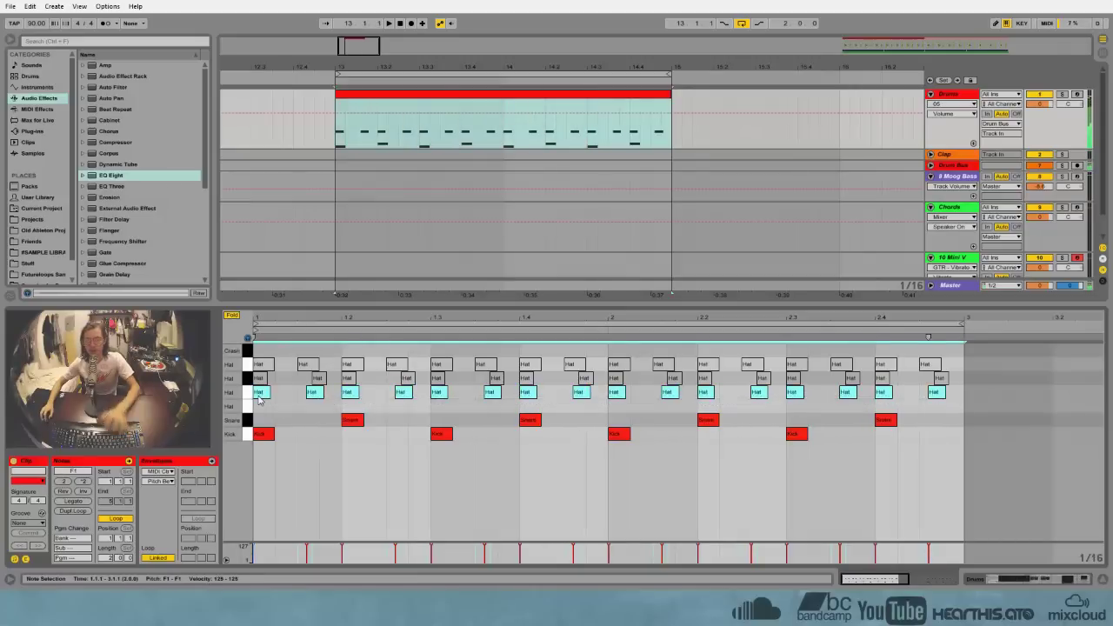
key(0)
click(298, 409)
Add a sixteenth hat at 1.1.1 in the empty D1 lane and duplicate it into eight consecutive hats up to beat 1.3
drag(310, 316, 356, 383)
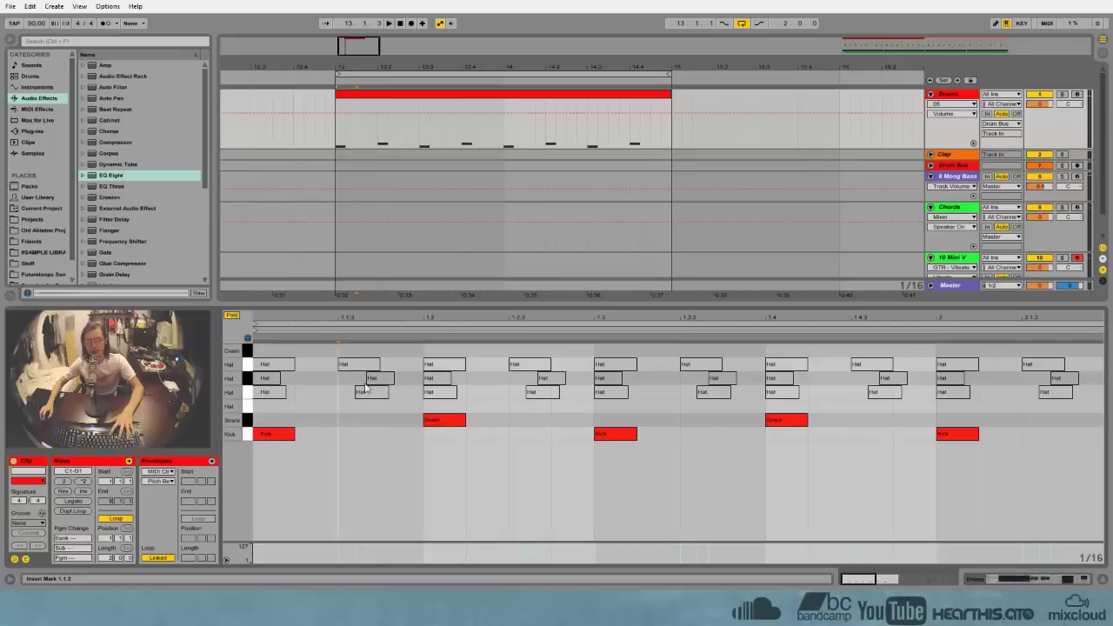
drag(294, 325, 296, 322)
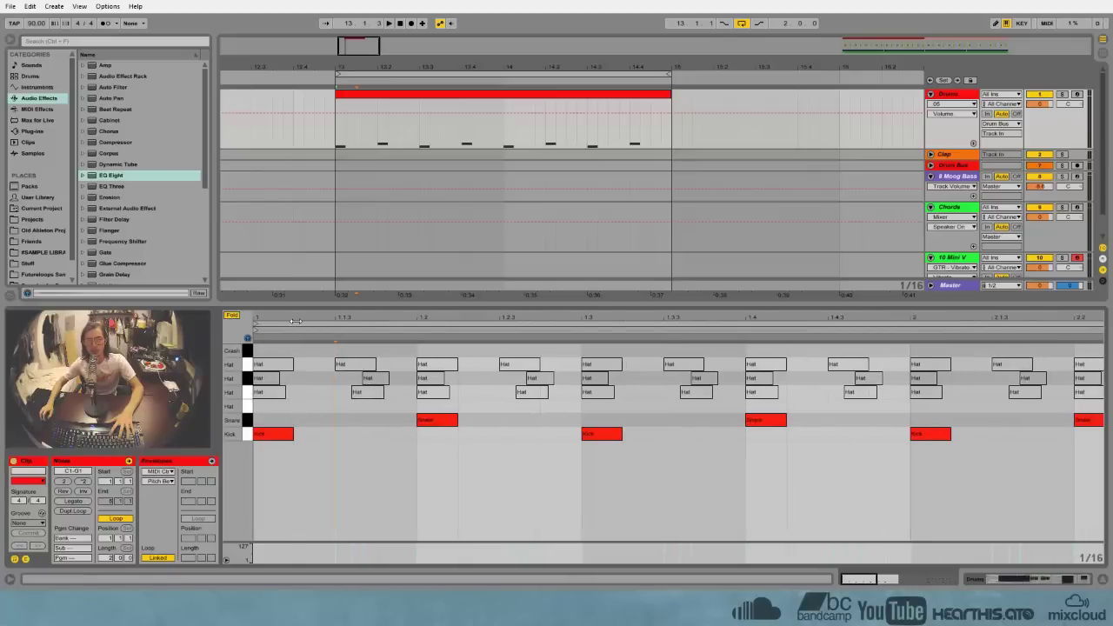
double_click(272, 407)
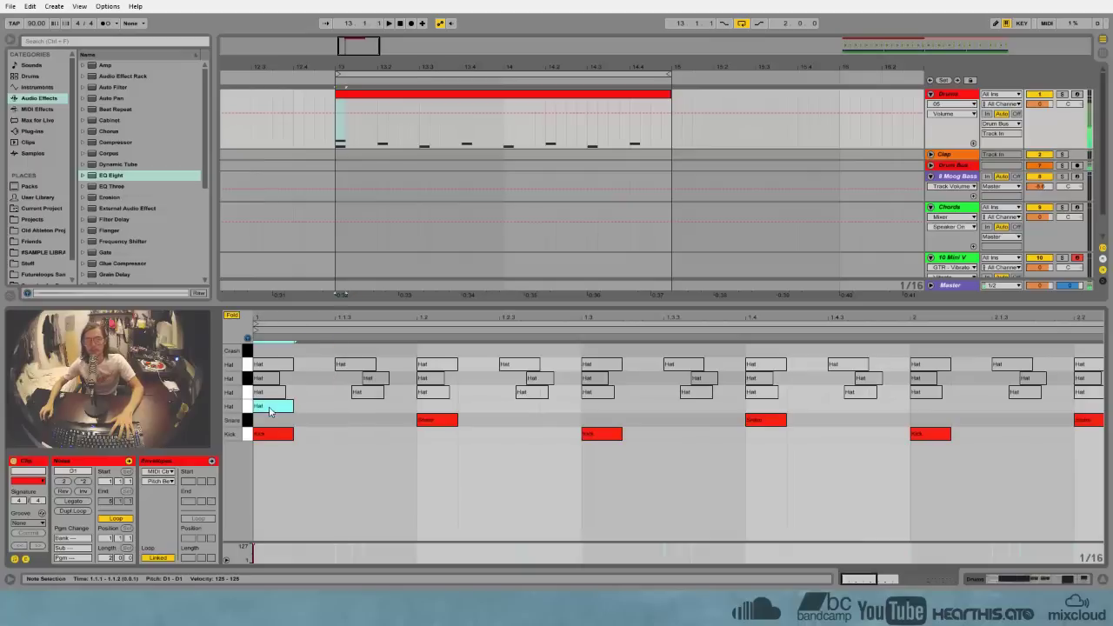
key(ctrl+d)
key(ctrl+d)
key(ctrl+d)
key(ctrl+d)
key(ctrl+d)
key(ctrl+d)
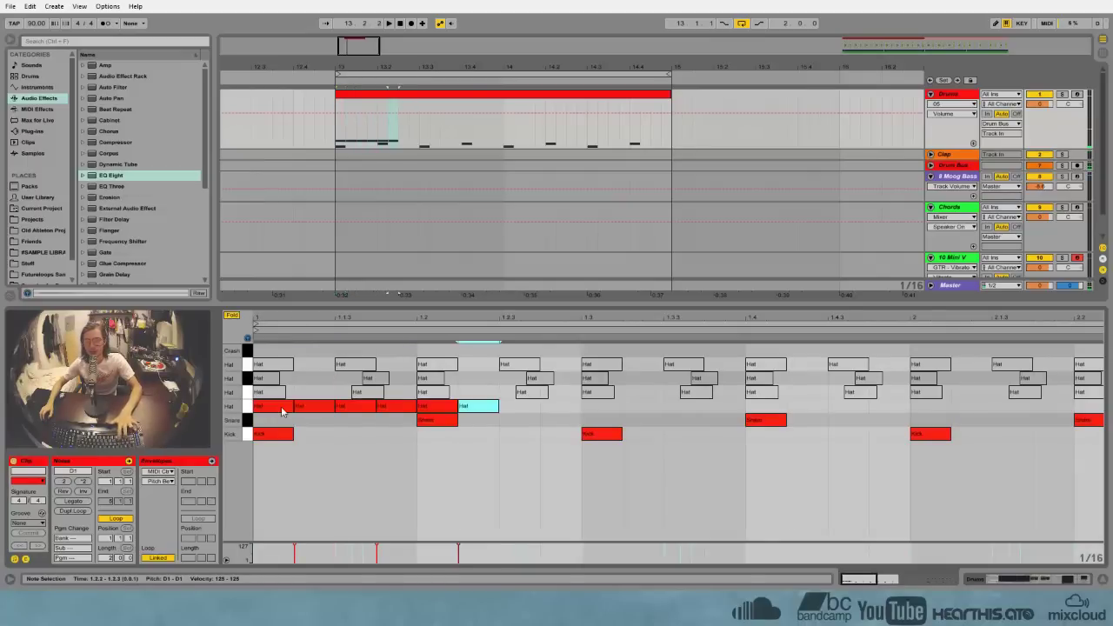
key(ctrl+d)
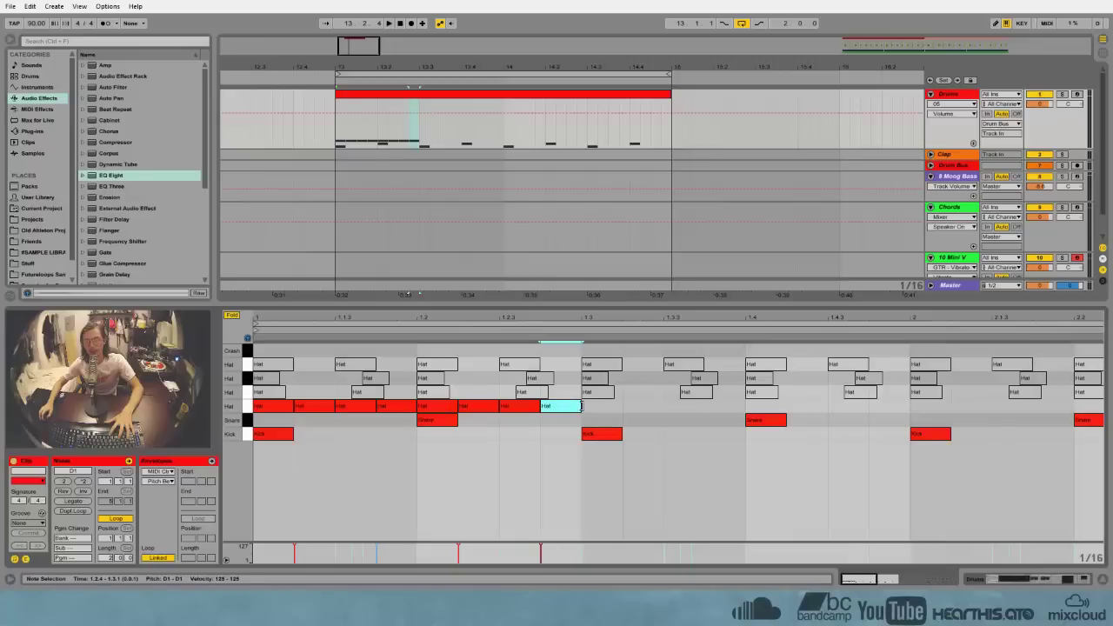
Compress the eight D1 hats in time so that the eighth one starts exactly on beat 1.2
drag(583, 406, 252, 406)
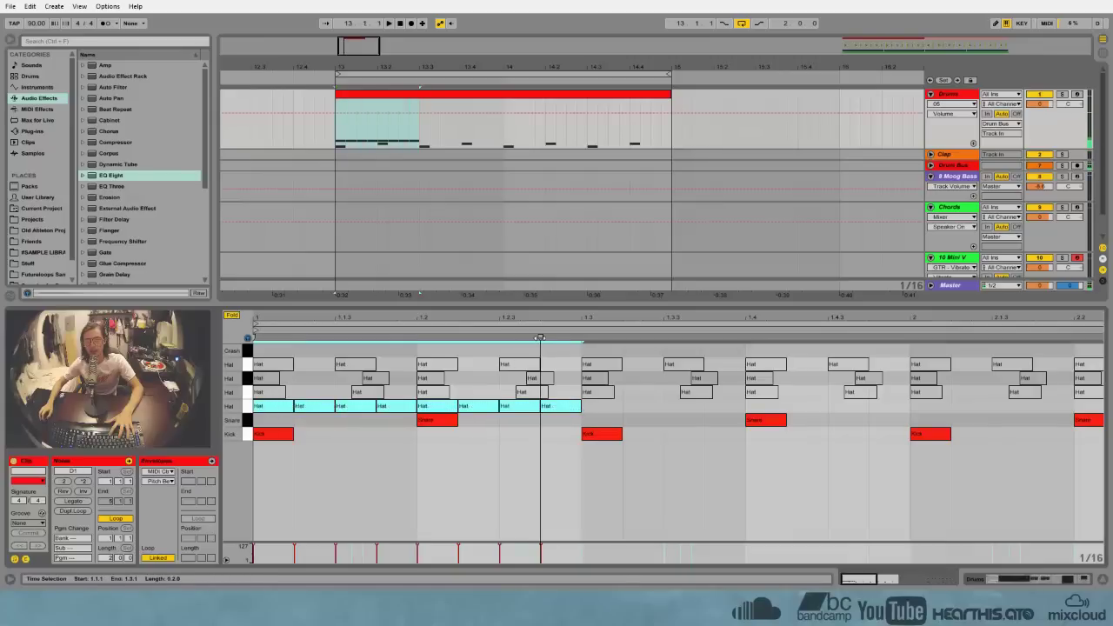
drag(539, 337, 417, 338)
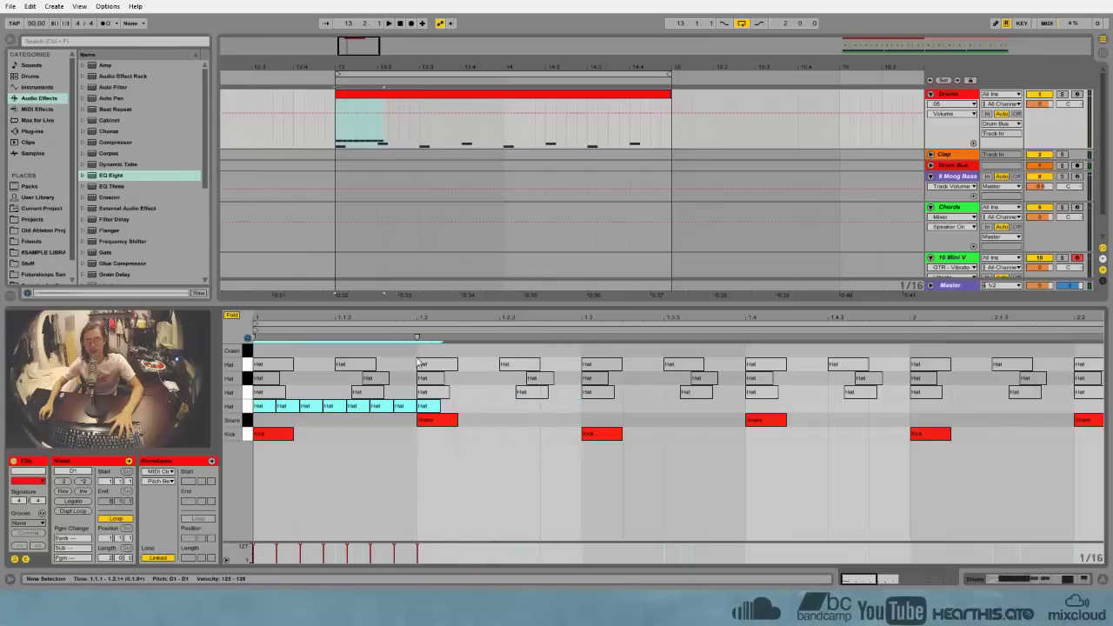
click(303, 422)
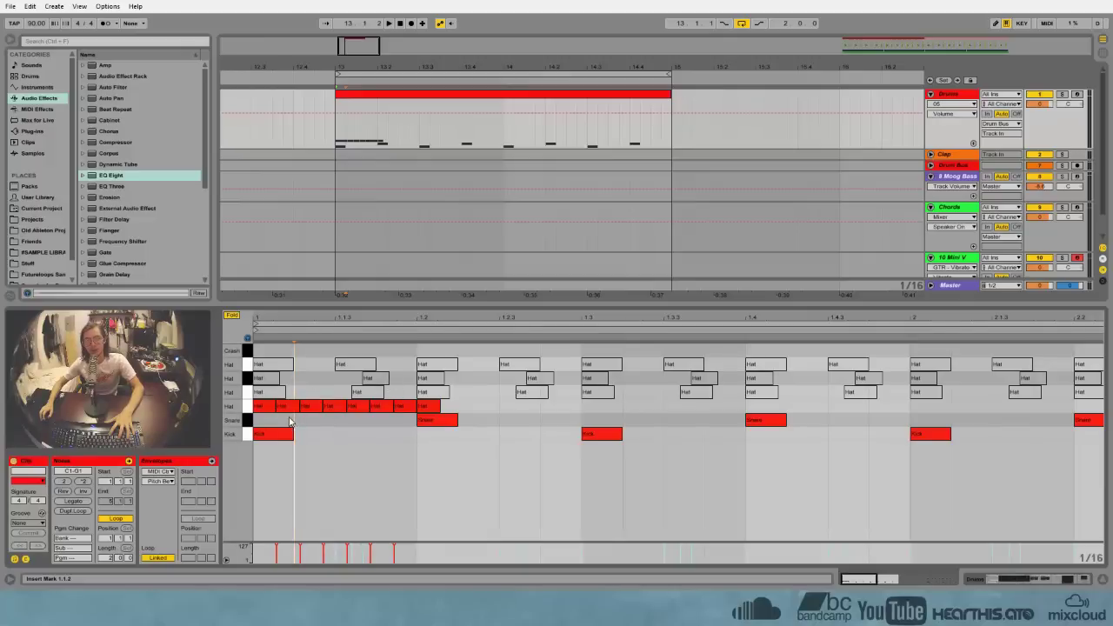
Deactivate the second, third, fourth, sixth and seventh hats of the septuplet group in the D1 lane
click(293, 407)
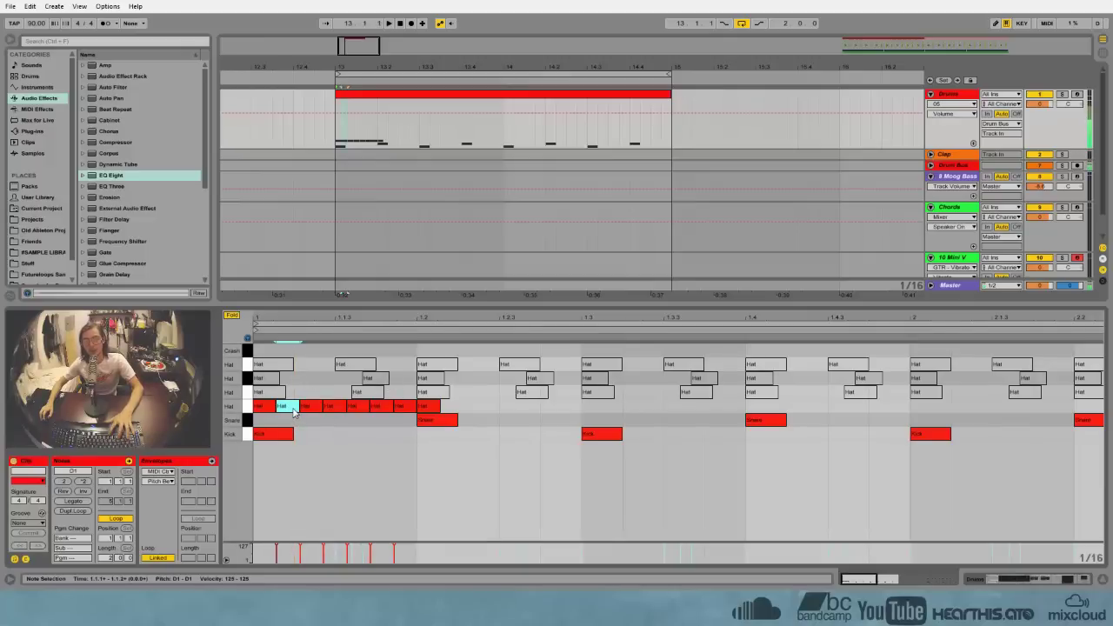
key(0)
click(311, 406)
key(0)
click(334, 407)
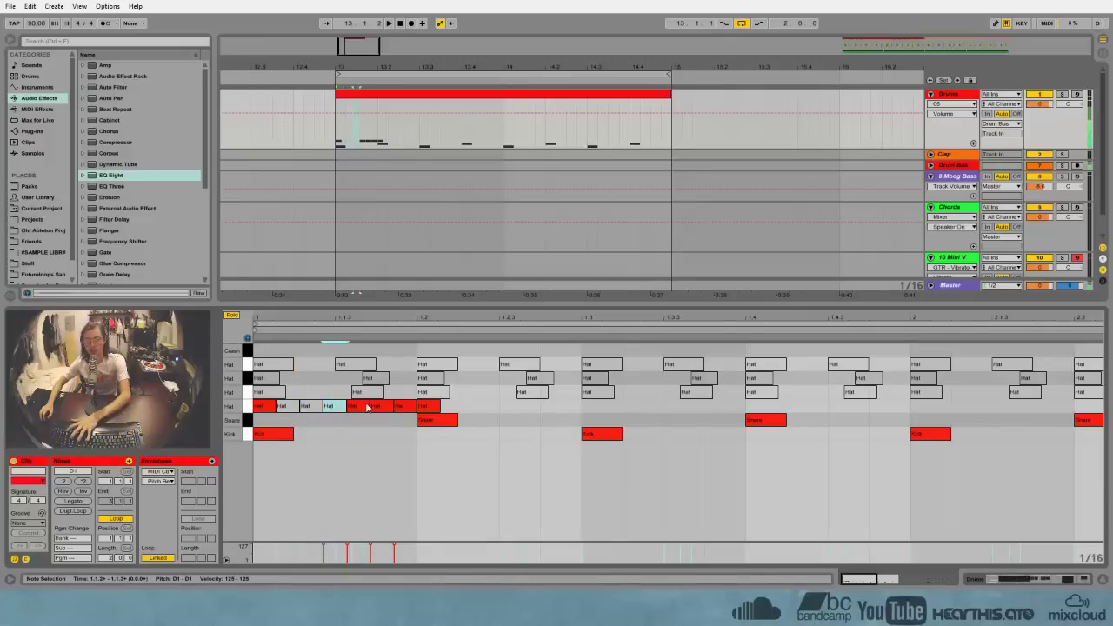
key(0)
click(375, 407)
key(0)
click(398, 407)
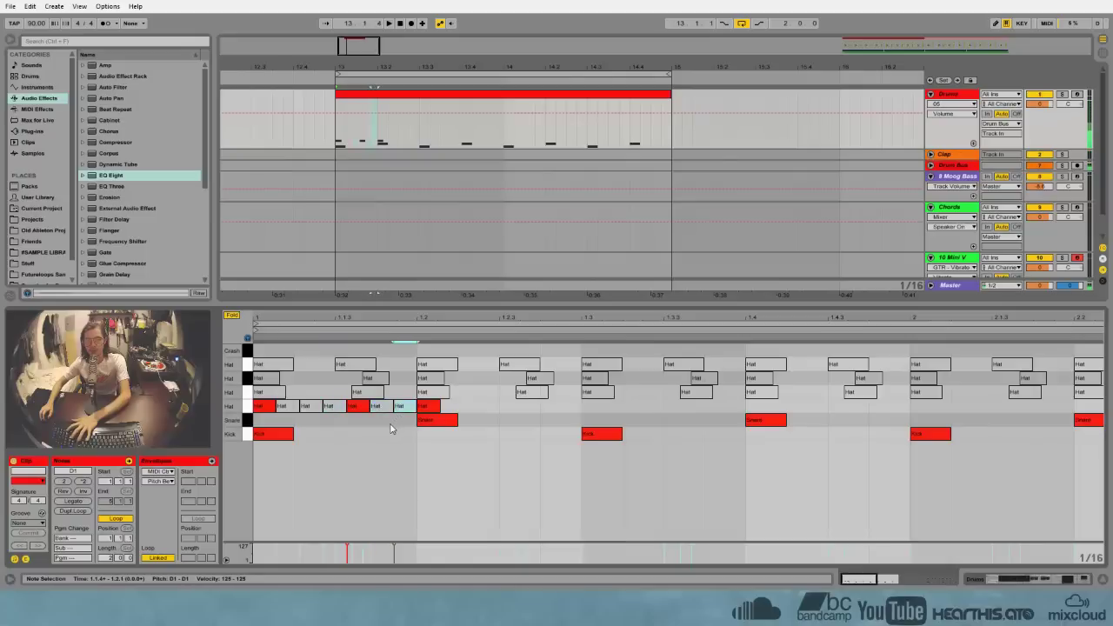
Duplicate the seven-note septuplet hat group of beat 1.1 through every beat of the two-bar clip
drag(353, 323, 438, 376)
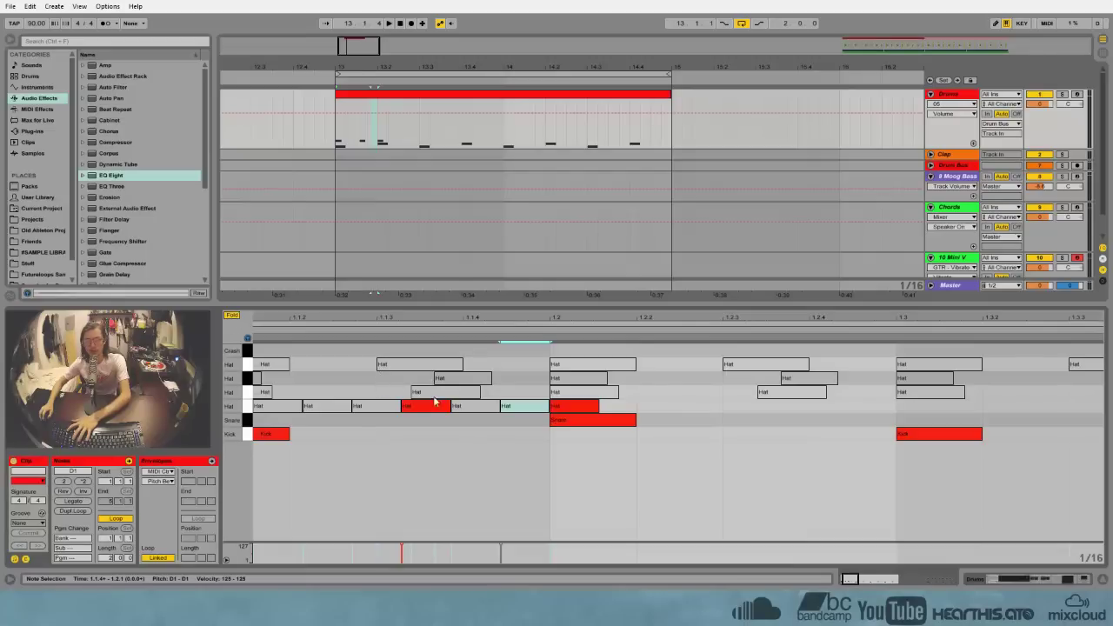
key(minus)
key(minus)
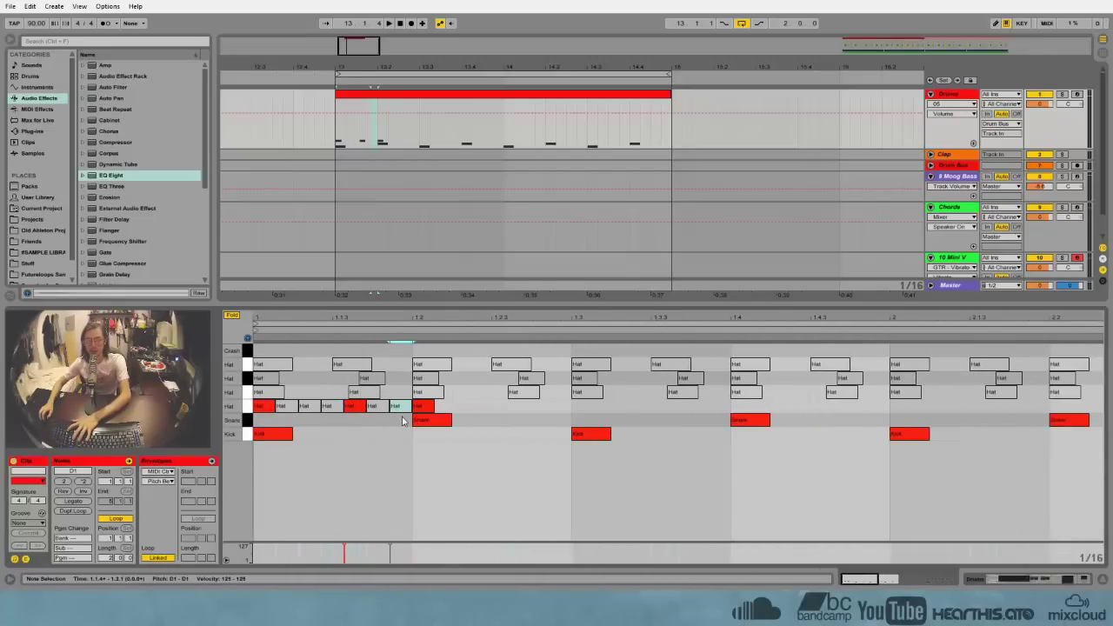
drag(403, 420, 260, 409)
key(ctrl+d)
key(ctrl+d)
key(ctrl+d)
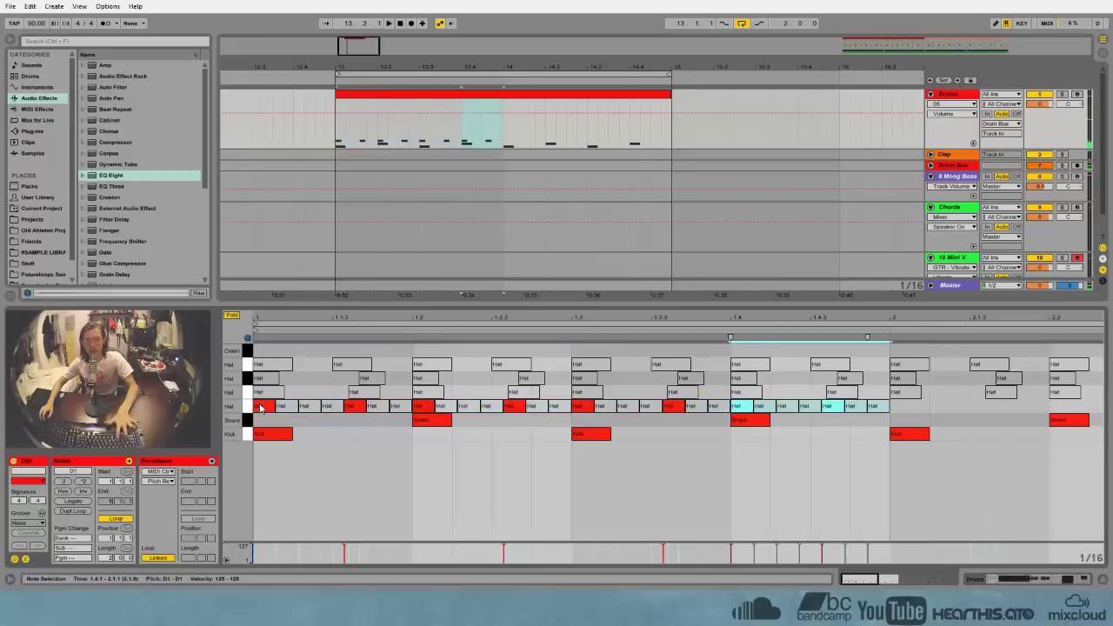
key(ctrl+d)
key(ctrl+d)
key(ctrl+d)
key(ctrl+d)
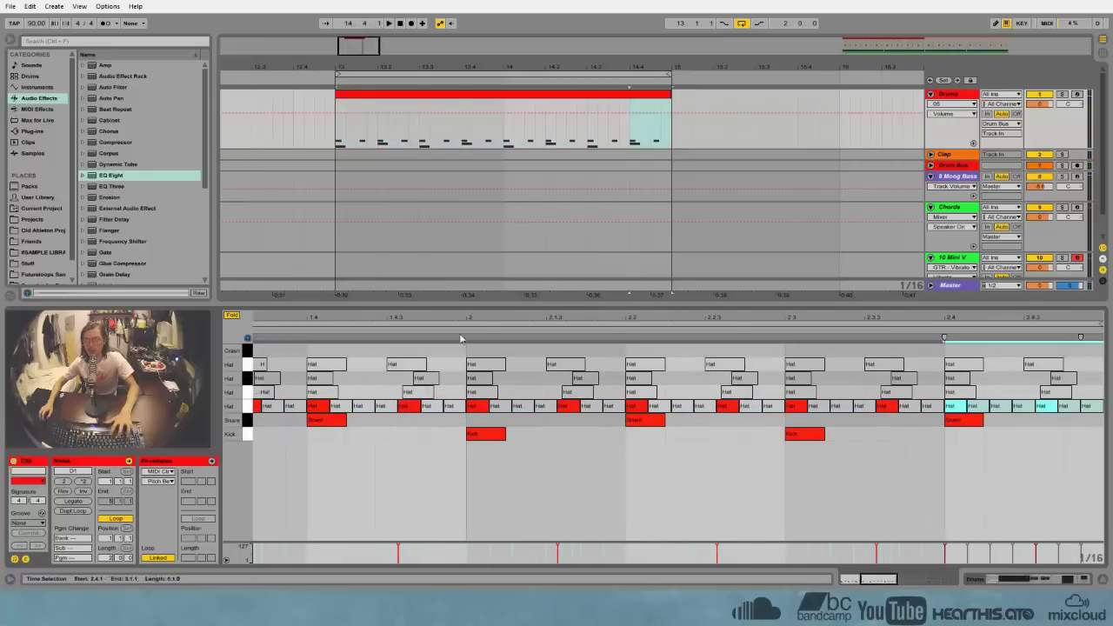
Play the two-bar loop to listen to the septuplet-swung hats
key(minus)
key(plus)
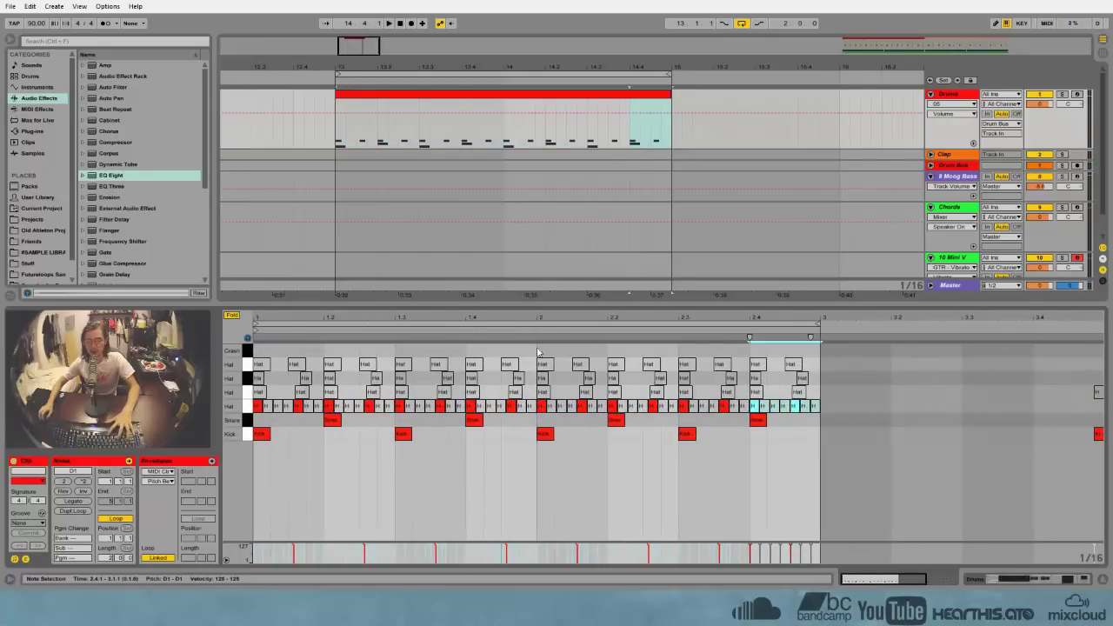
key(space)
key(plus)
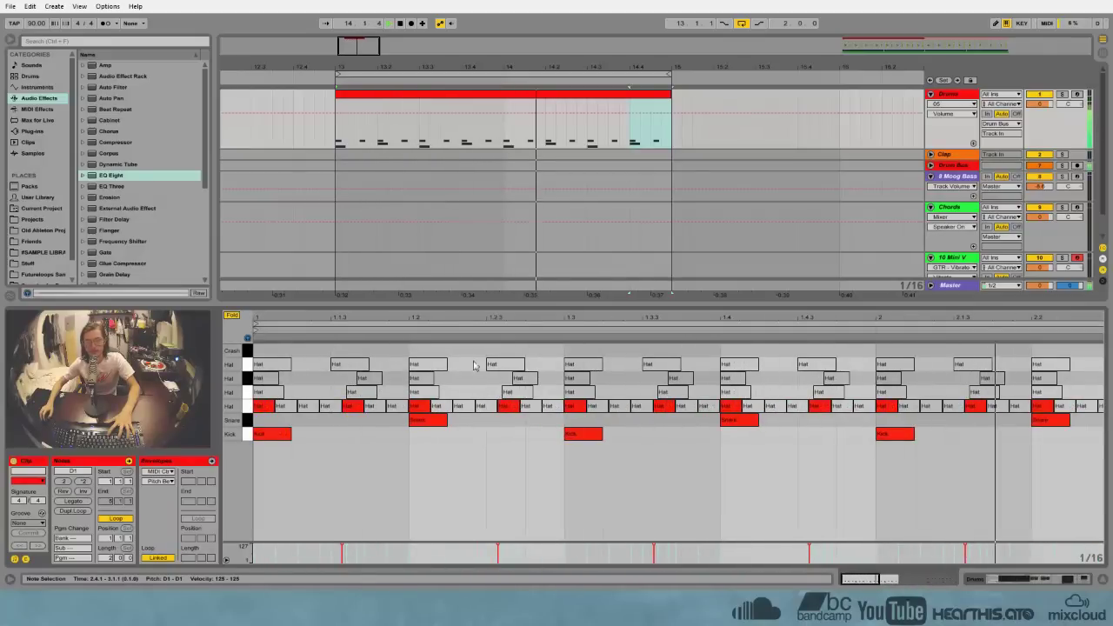
Copy the last septuplet hat of bar 2 to the Kick lane at the same position, activate it and play the loop
drag(469, 318, 949, 428)
click(950, 428)
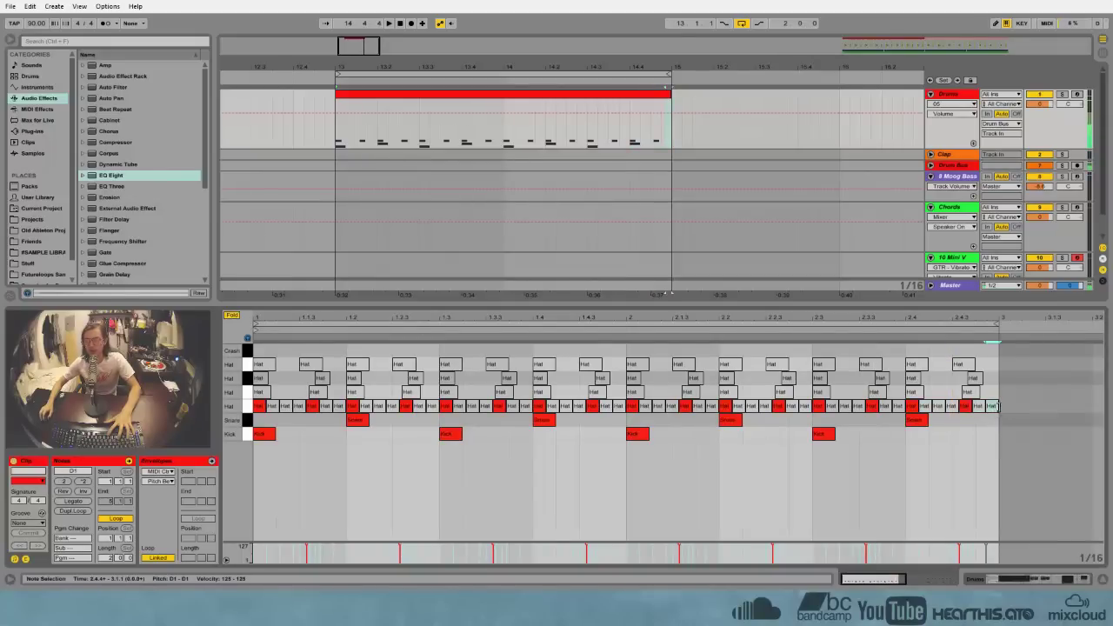
double_click(992, 434)
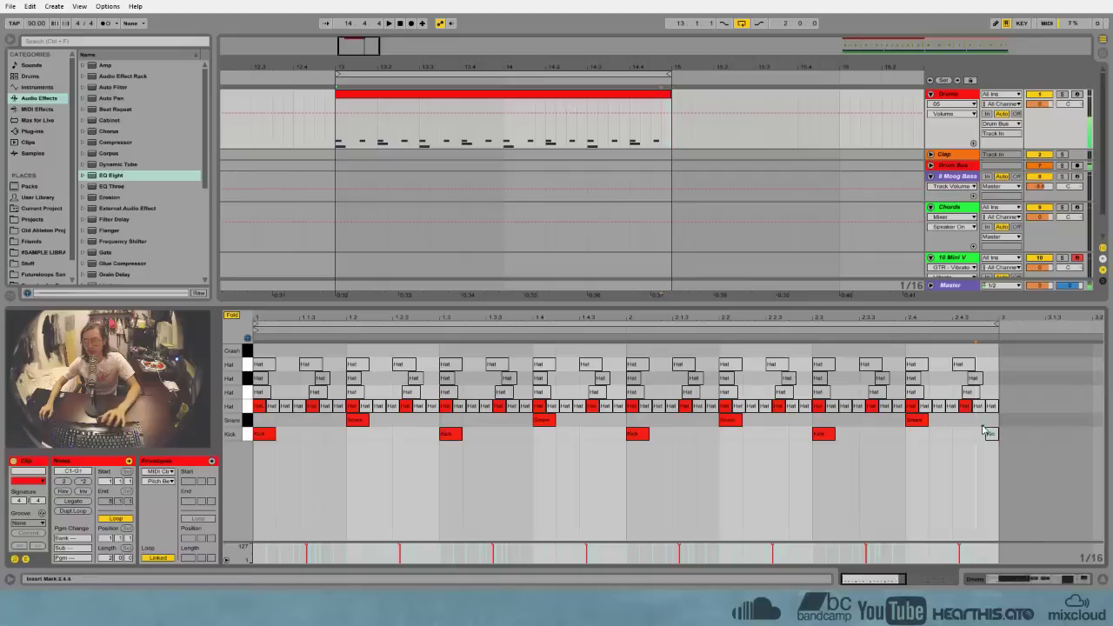
key(space)
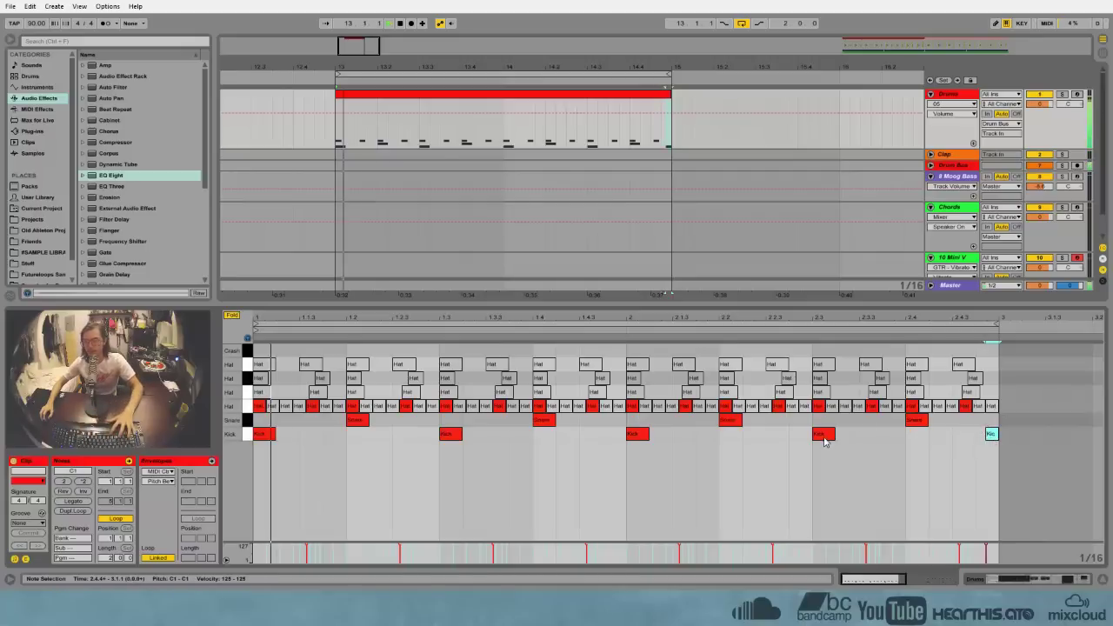
click(768, 442)
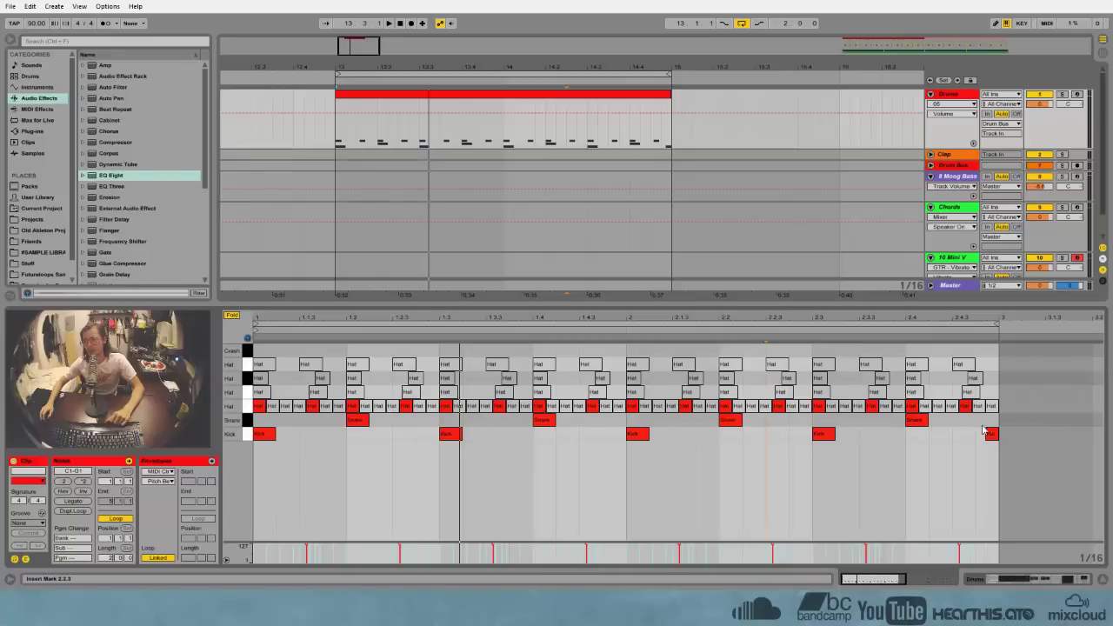
Delete the kicks on beats 1.3 and 2.3
click(415, 434)
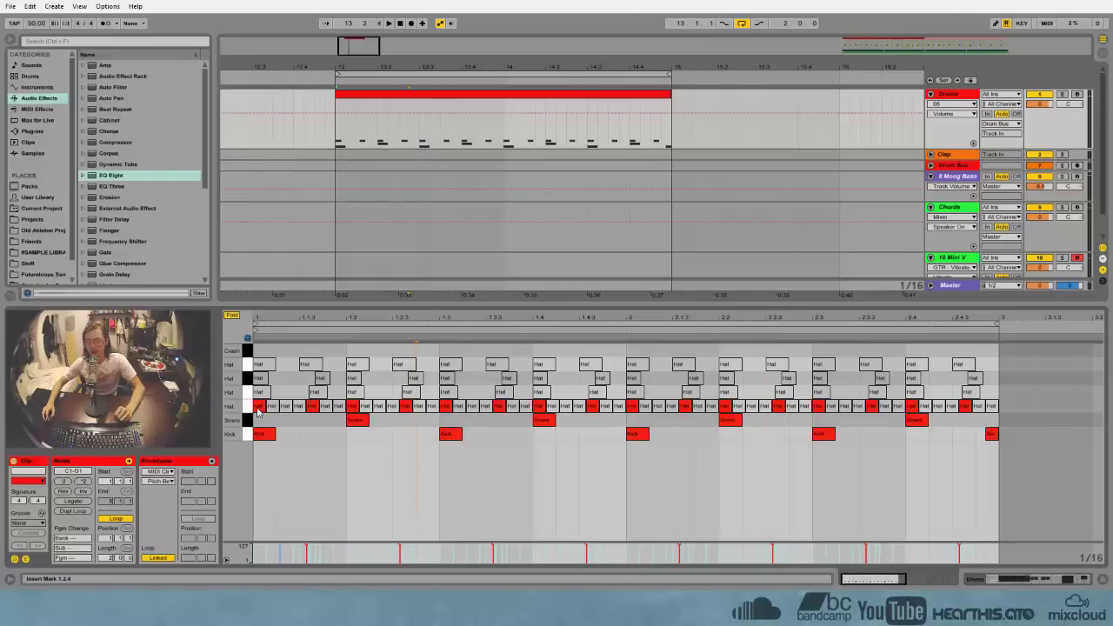
click(392, 434)
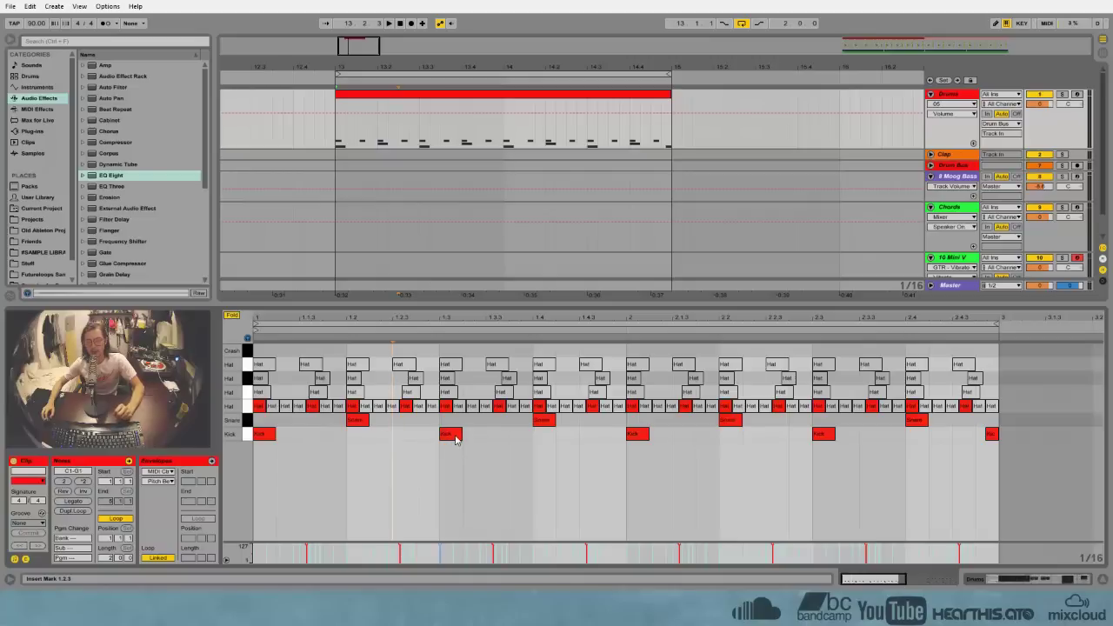
click(455, 437)
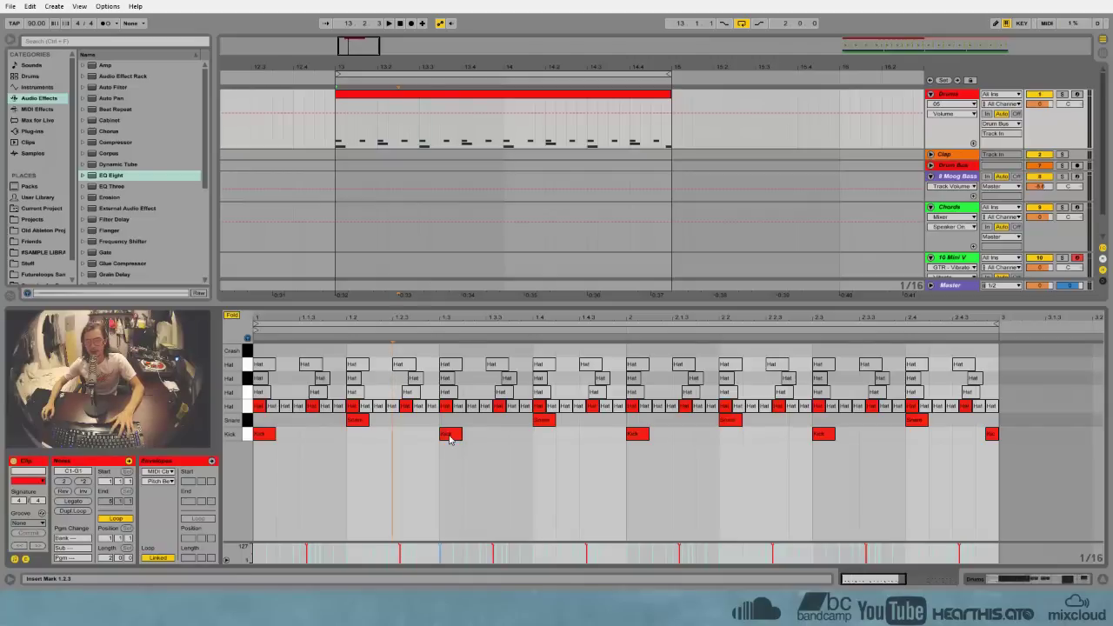
double_click(450, 435)
double_click(821, 435)
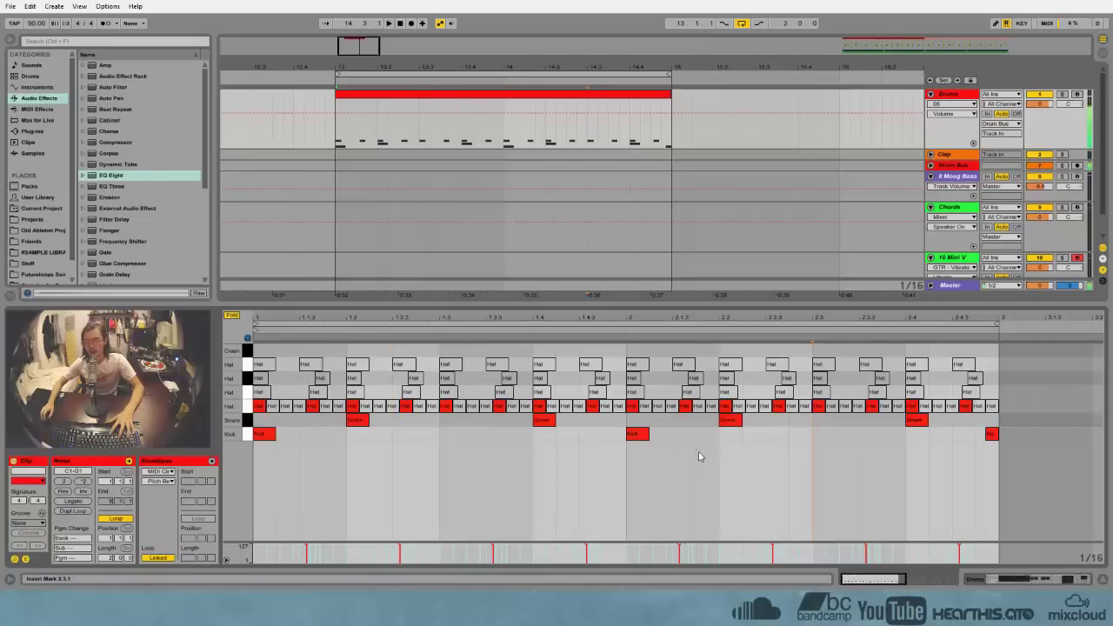
Copy the fifth septuplet hat of beat 1.2 and the third of beat 1.3 straight down to the Kick lane as active kicks
click(405, 407)
drag(406, 412, 409, 435)
click(474, 410)
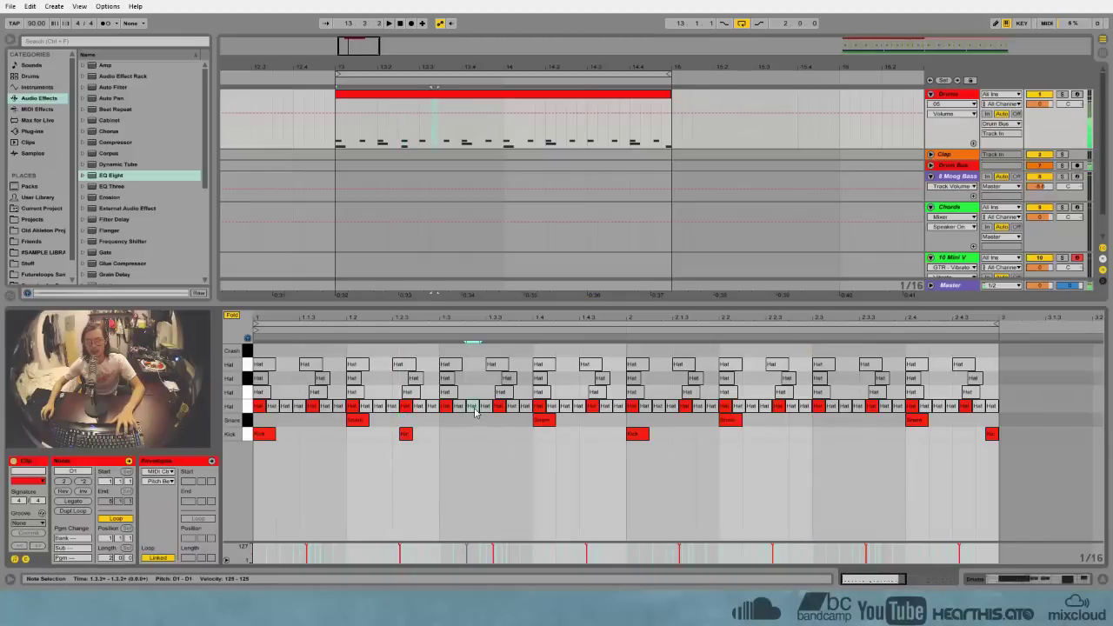
drag(472, 412, 469, 435)
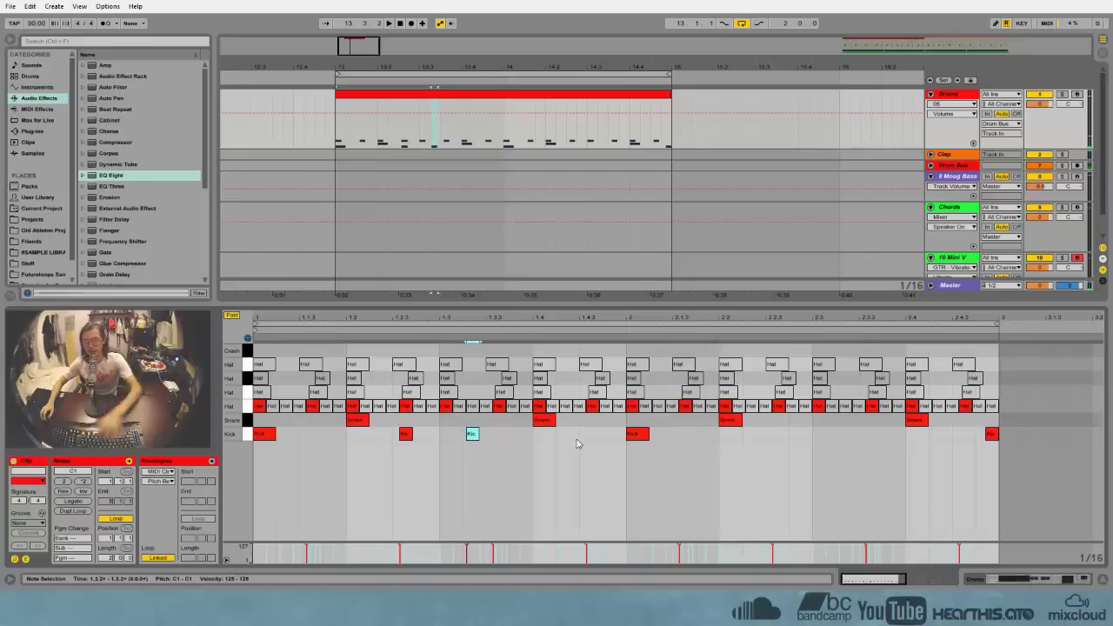
Duplicate the three kicks of bar 1 into bar 2 and play the loop
drag(621, 440, 254, 437)
key(ctrl+d)
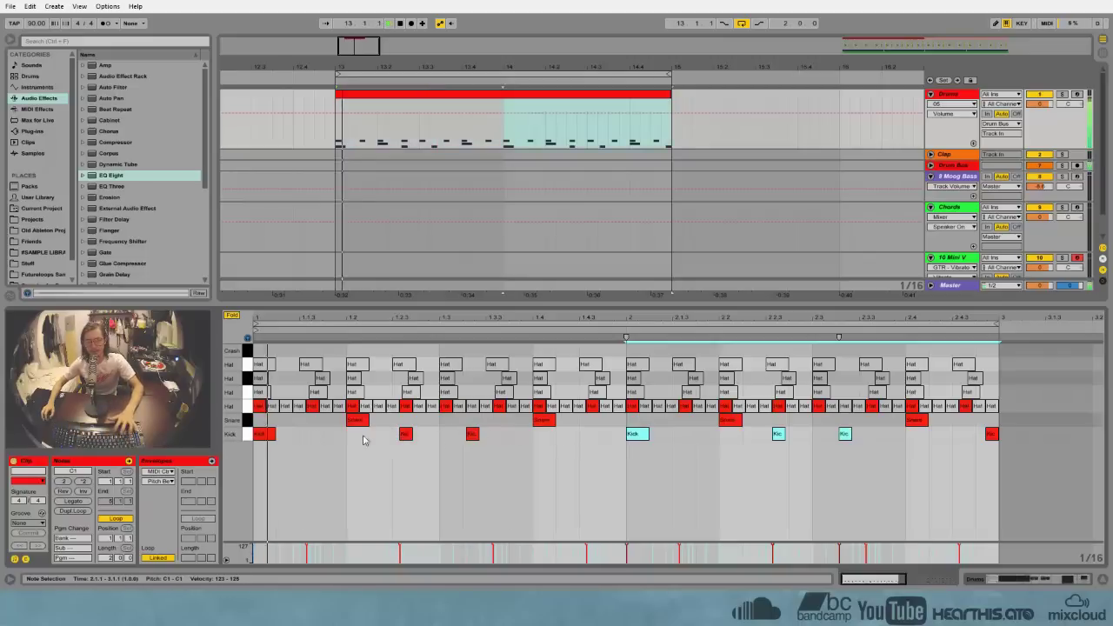
click(566, 441)
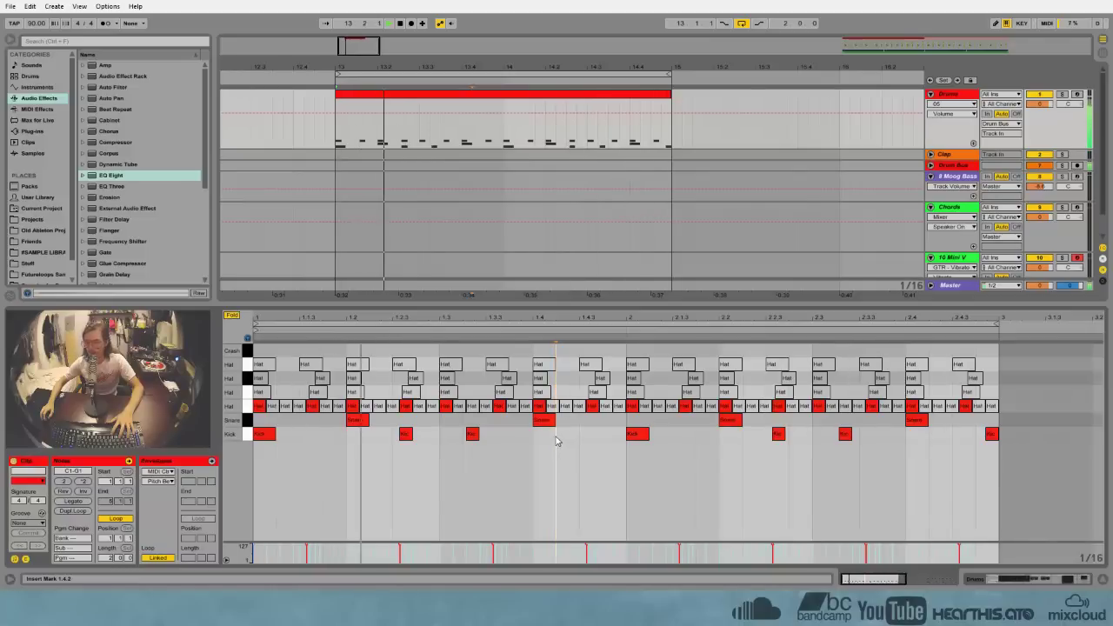
Try the third kick of each bar one septuplet later, on the fourth septuplets of beats 1.3 and 2.3
click(471, 434)
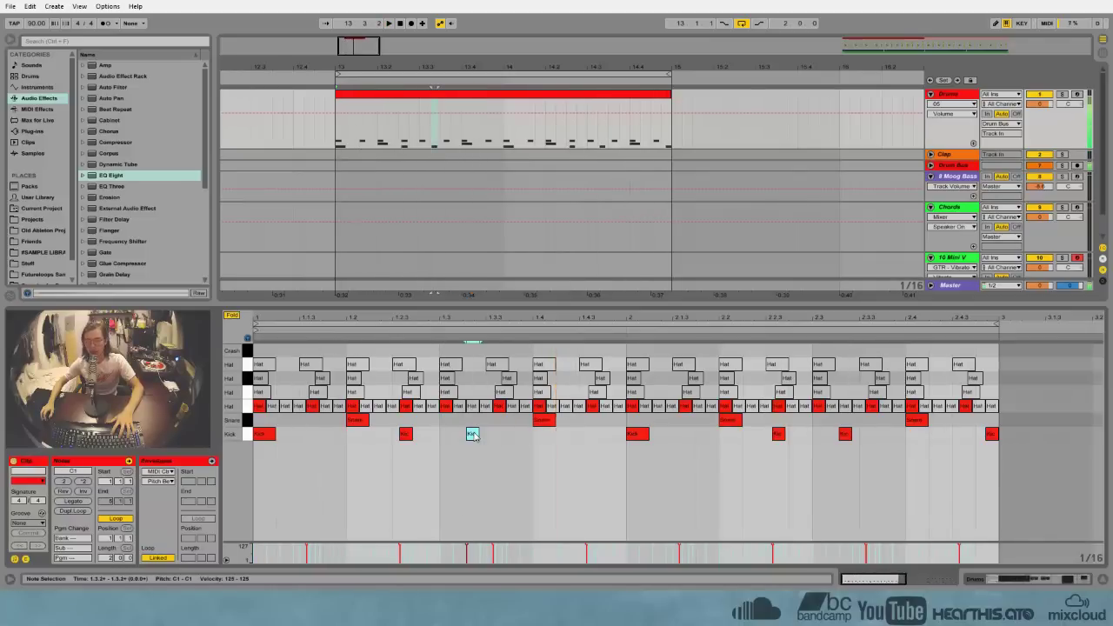
drag(471, 435, 487, 437)
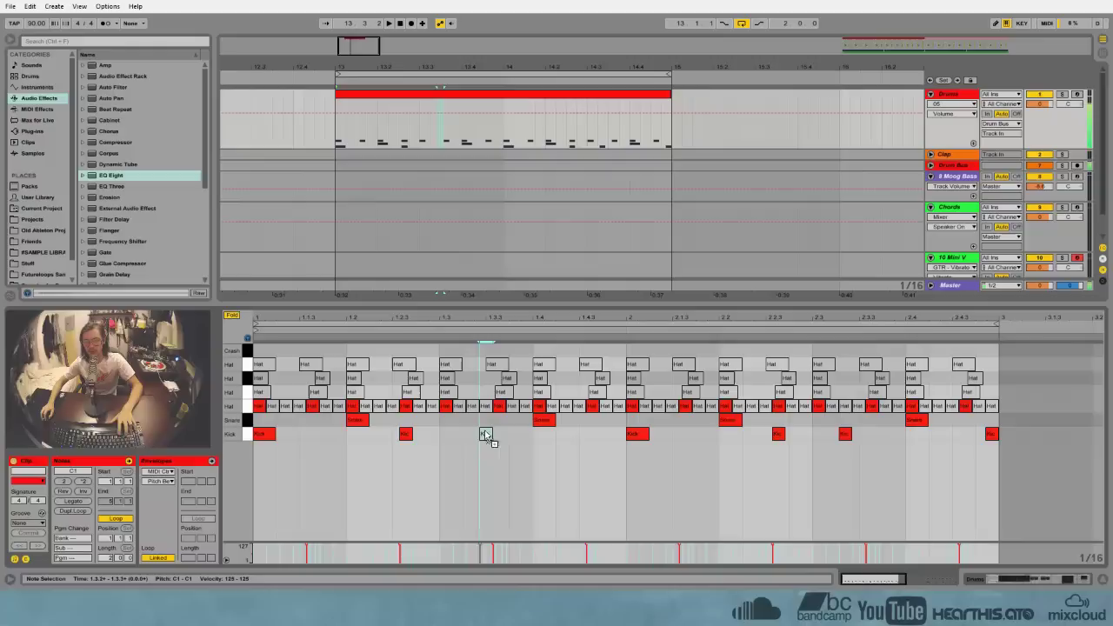
click(846, 434)
drag(845, 435, 858, 438)
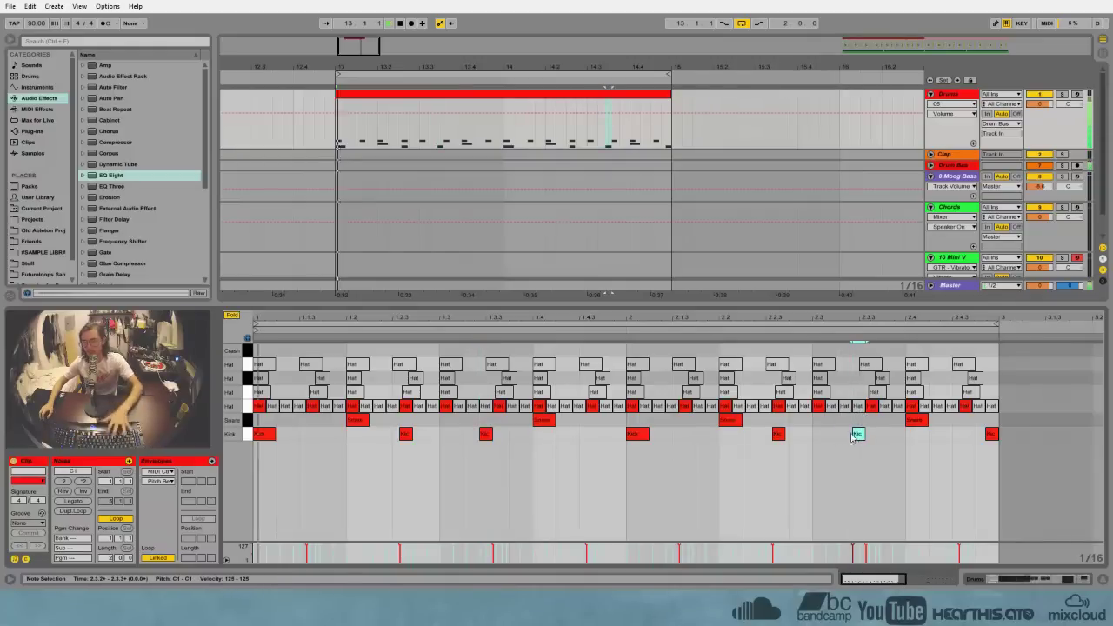
click(711, 436)
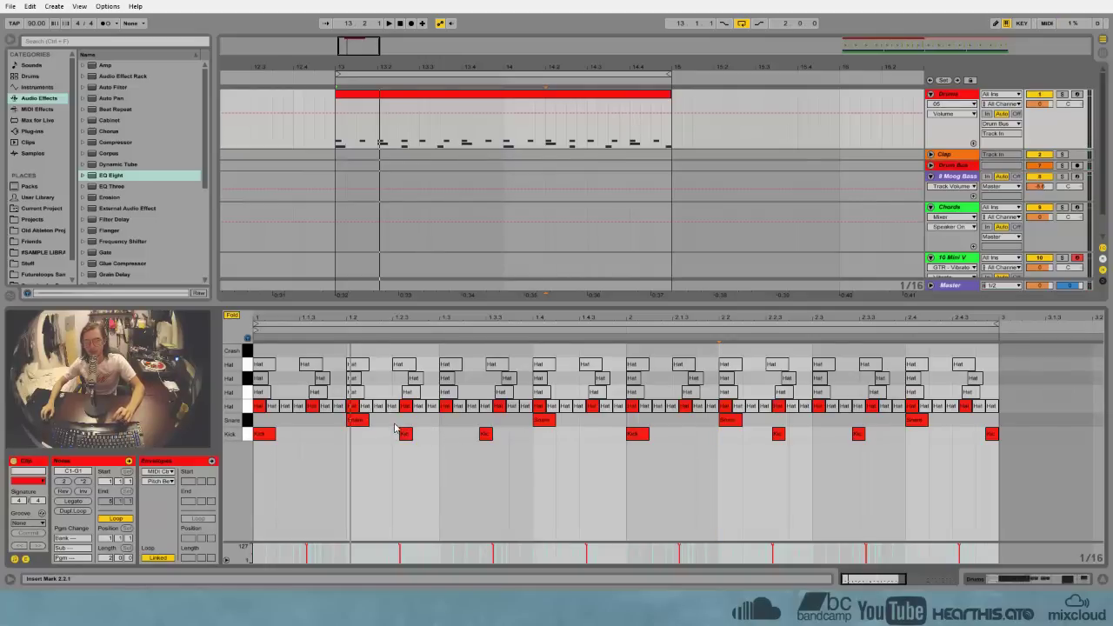
Place bar 1's third kick on the fifth septuplet of beat 1.3 and replace bar 2's matching kicks by duplicating bar 1's
click(500, 407)
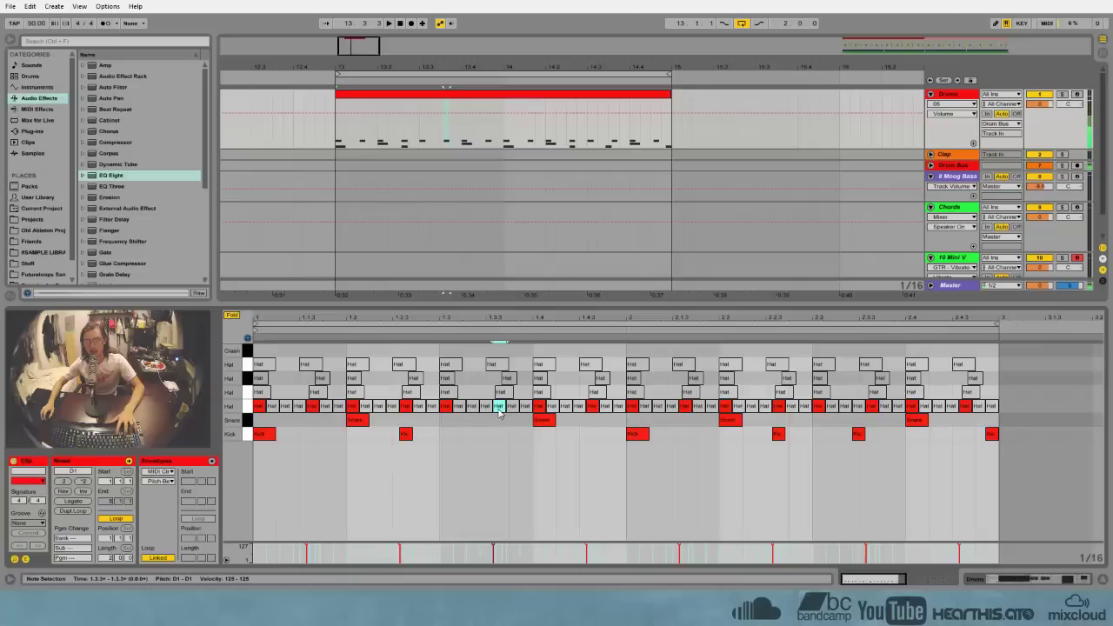
double_click(497, 434)
drag(766, 423, 907, 461)
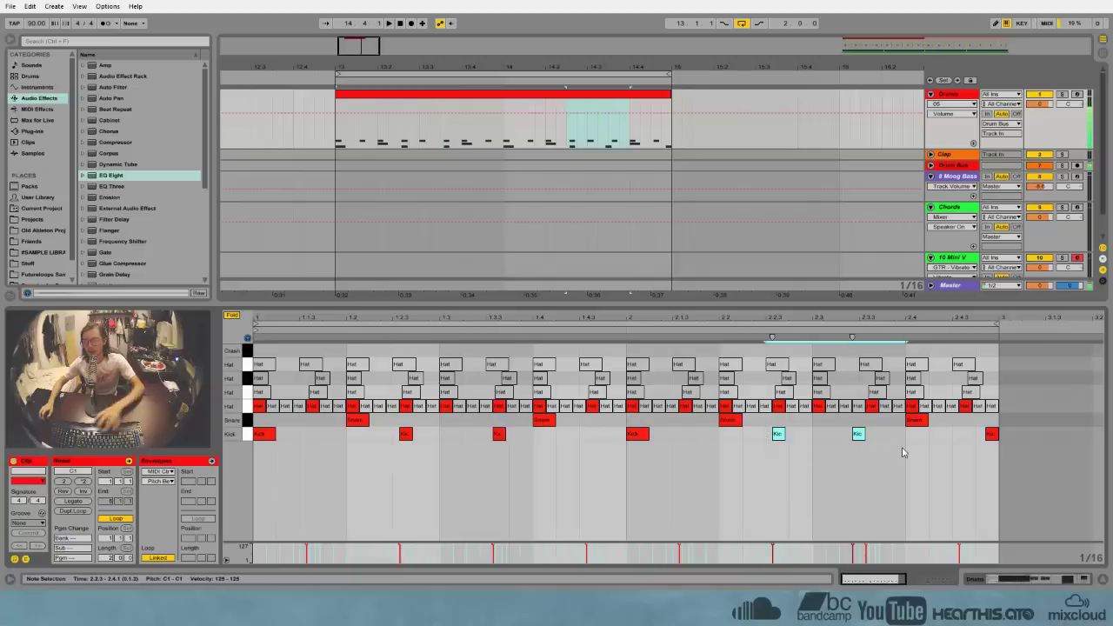
key(Delete)
drag(623, 445, 218, 449)
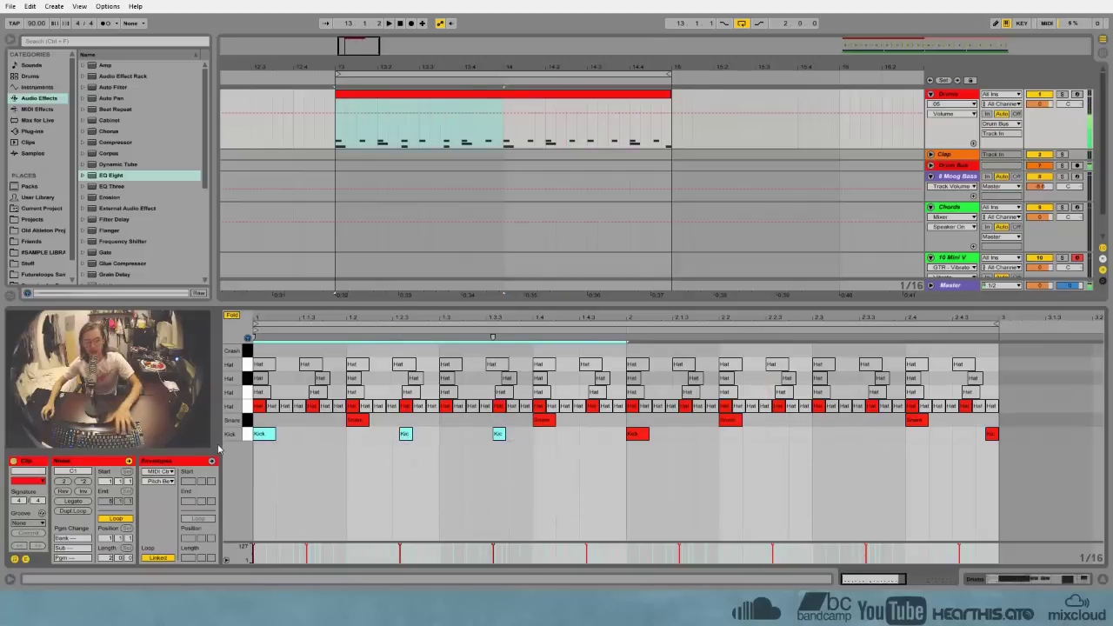
key(ctrl+d)
click(424, 424)
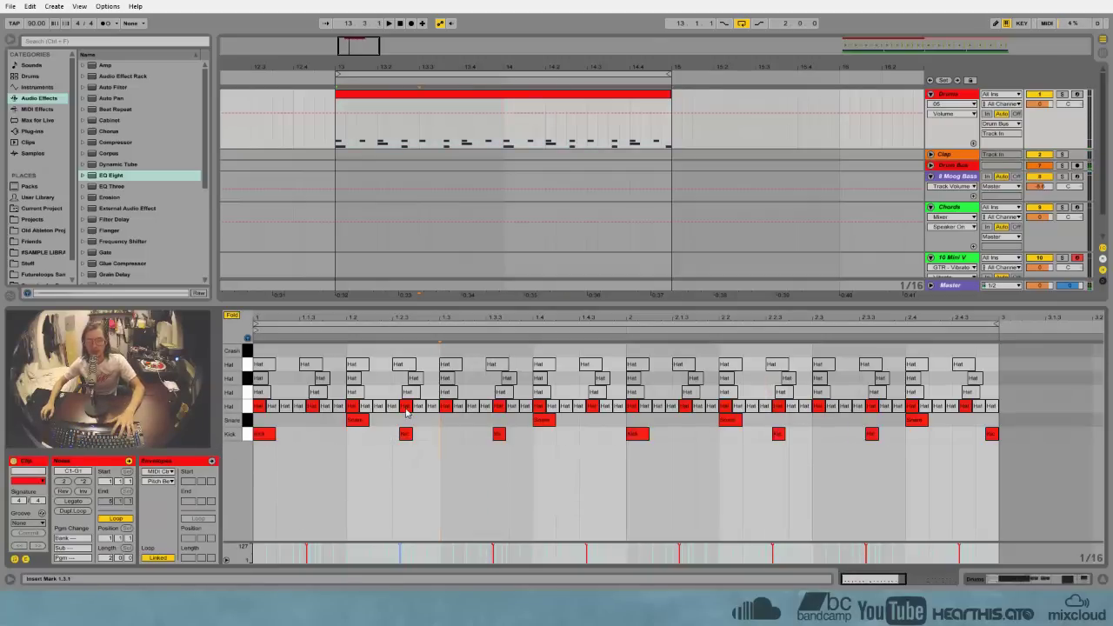
Set the fixed grid to 1/32 and move the kicks in beats 1.2, 1.3, 2.2 and 2.3 later onto the nearest 1/32 line
right_click(415, 420)
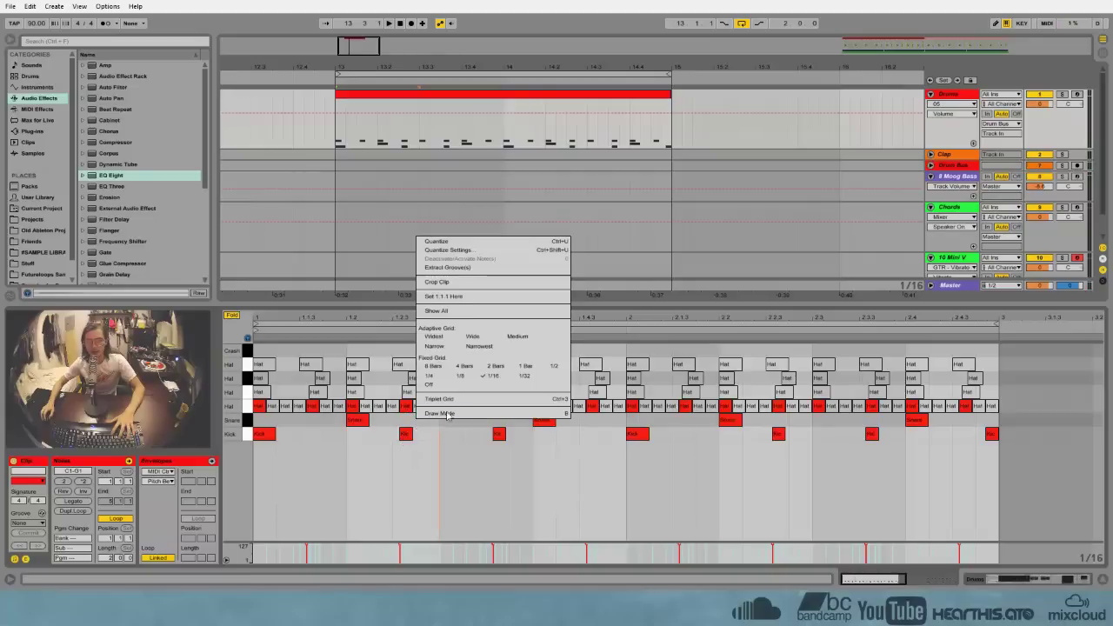
click(519, 373)
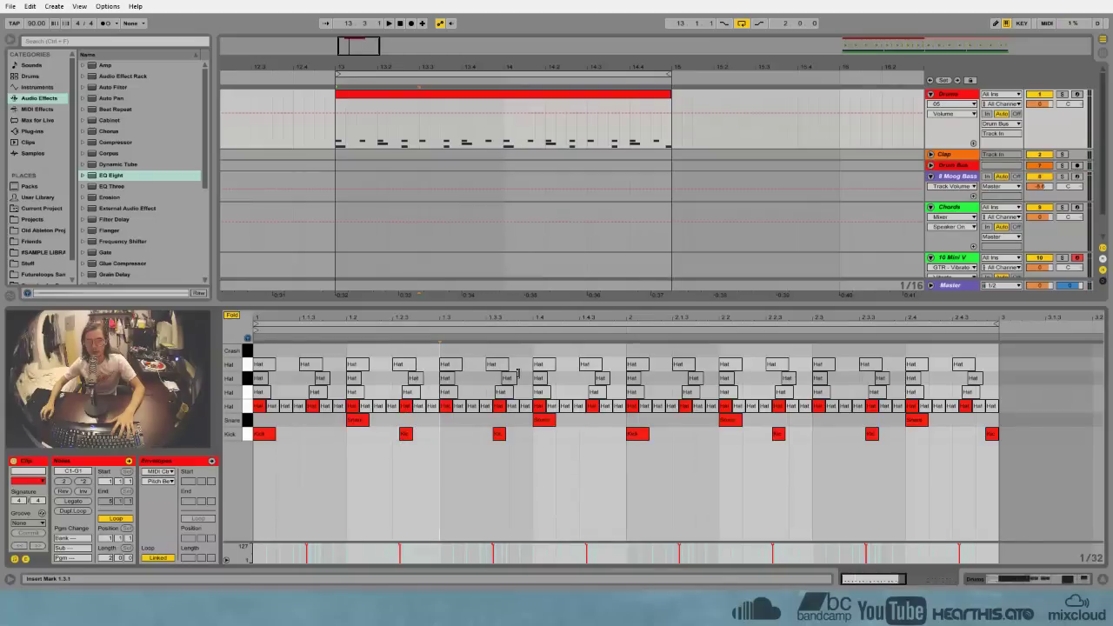
click(405, 435)
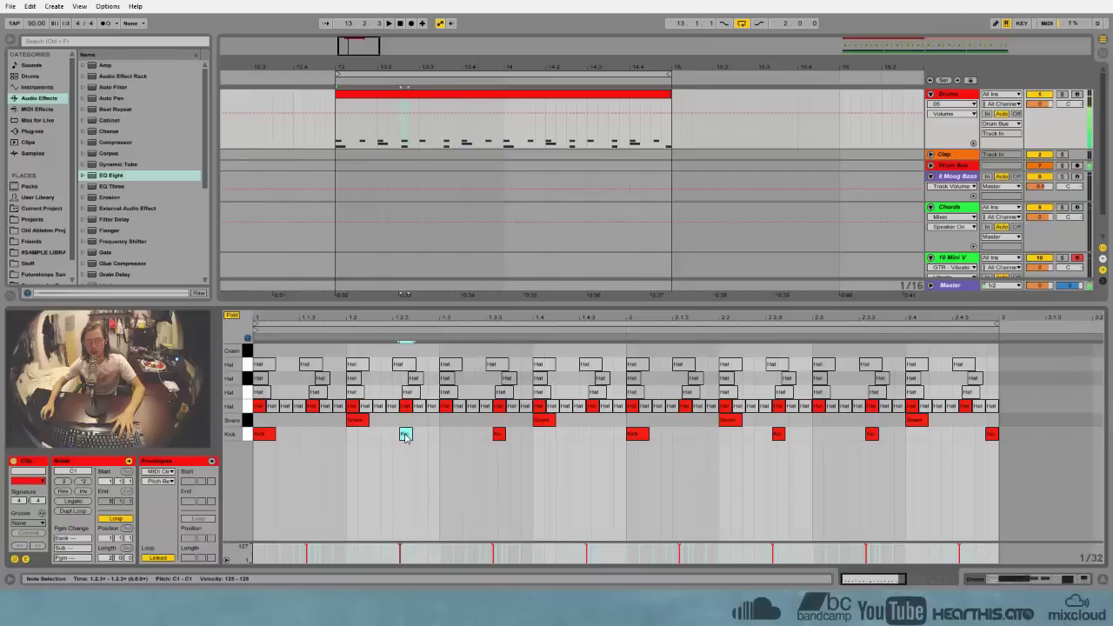
drag(405, 436, 412, 440)
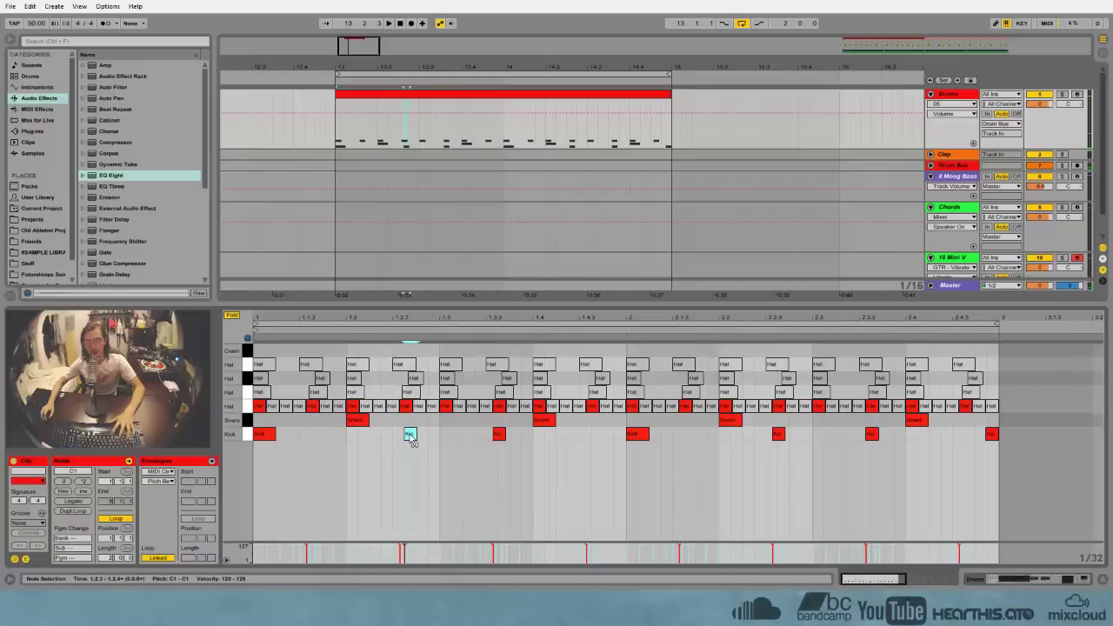
drag(497, 436, 504, 436)
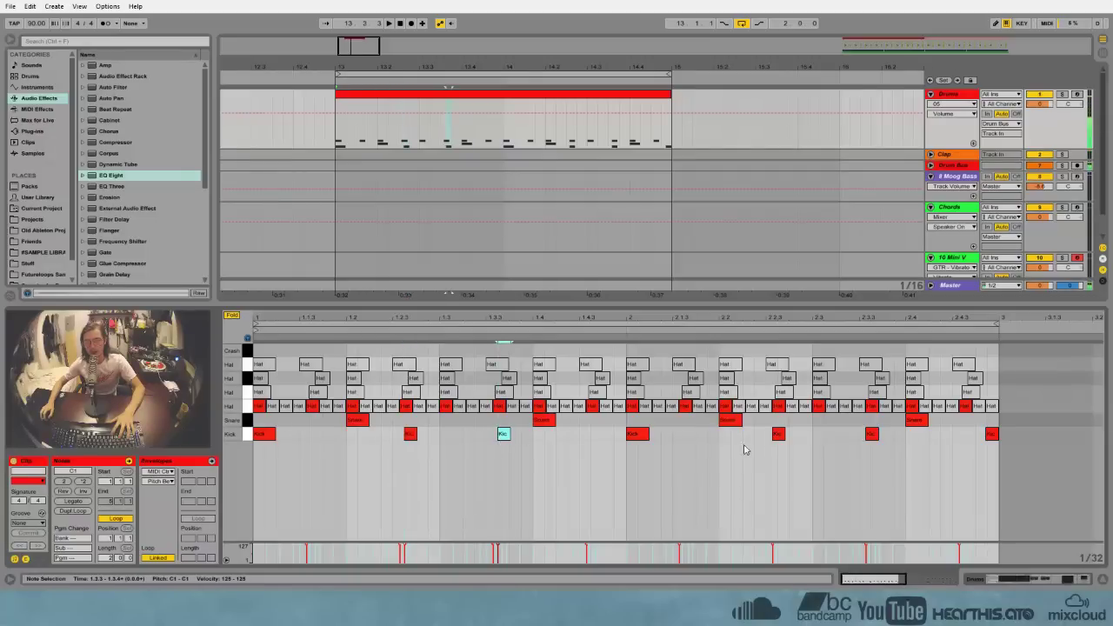
drag(780, 439, 785, 441)
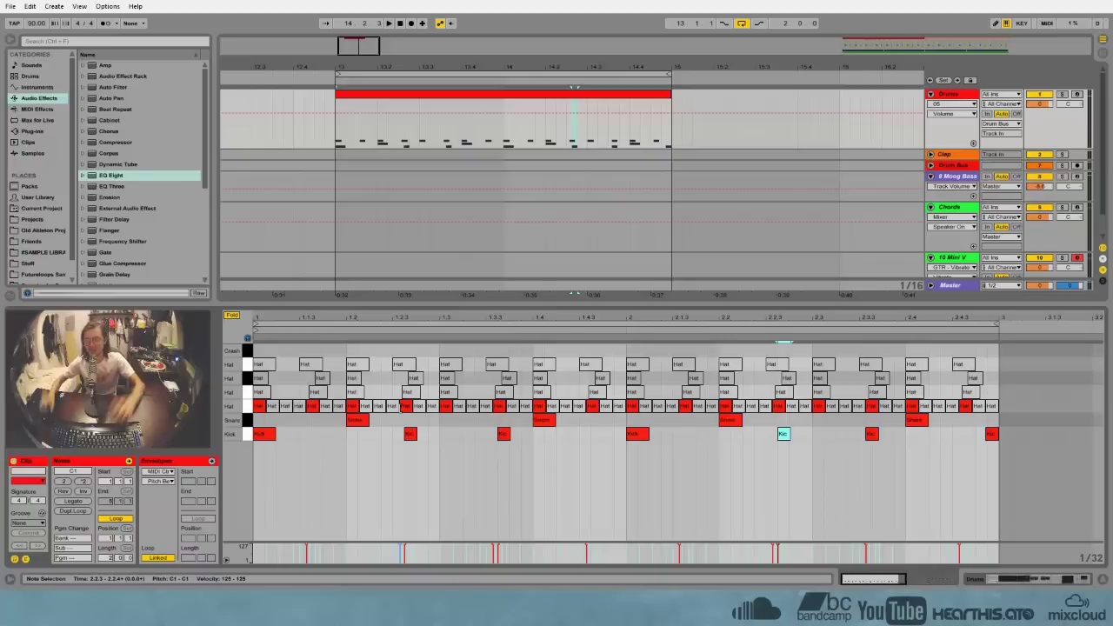
drag(875, 439, 877, 437)
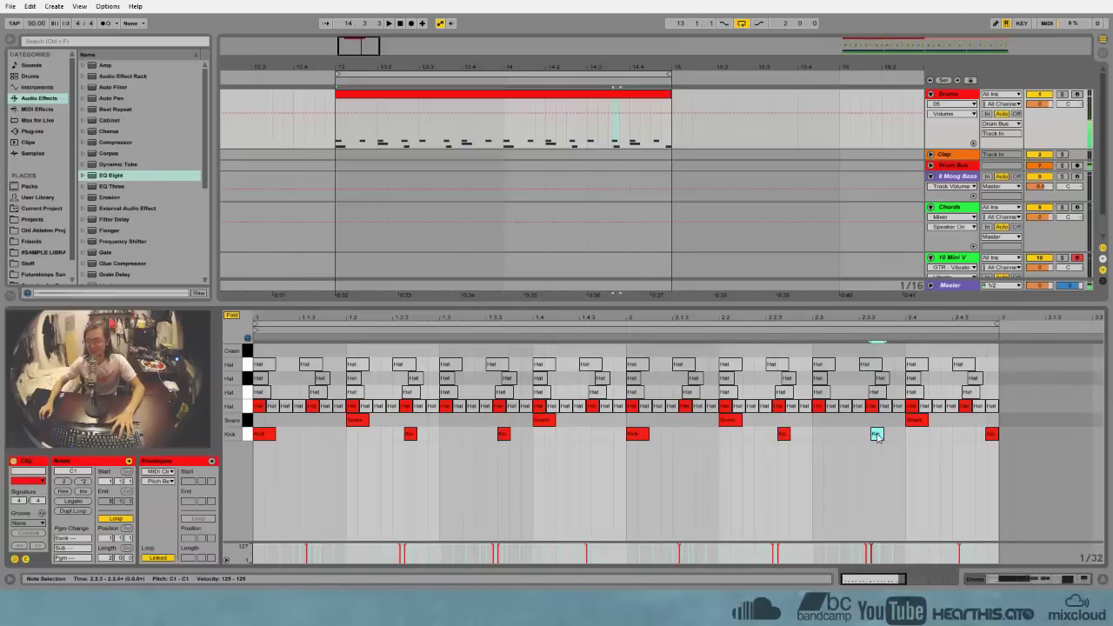
key(space)
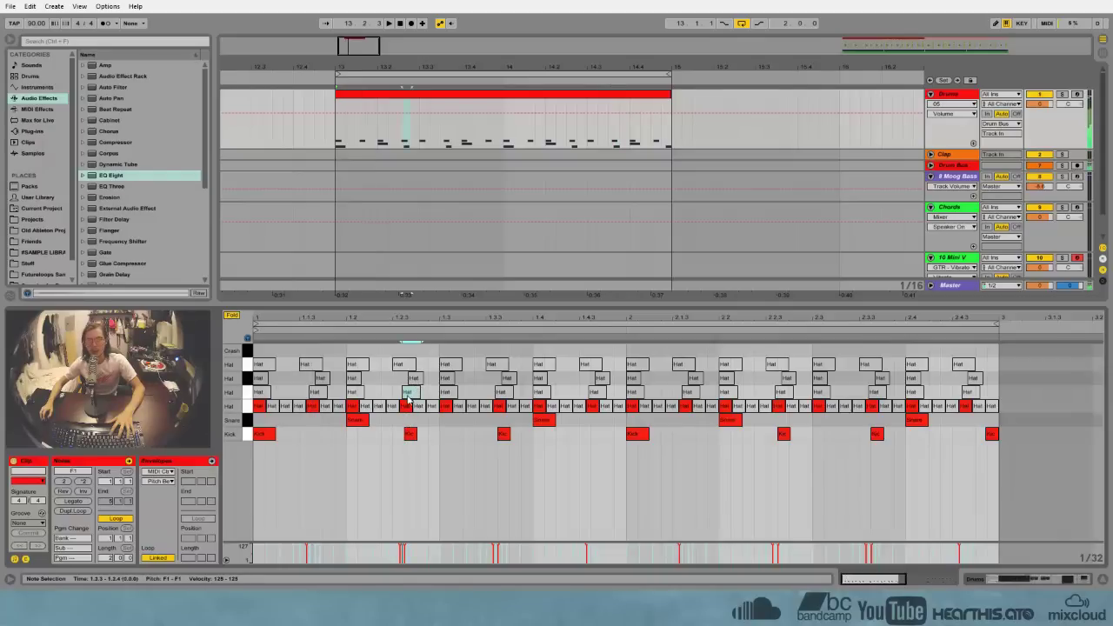
Replace the kick in beat 1.2 with a copy of the quintuplet-swung hat and duplicate it over the kick in beat 1.3
click(409, 433)
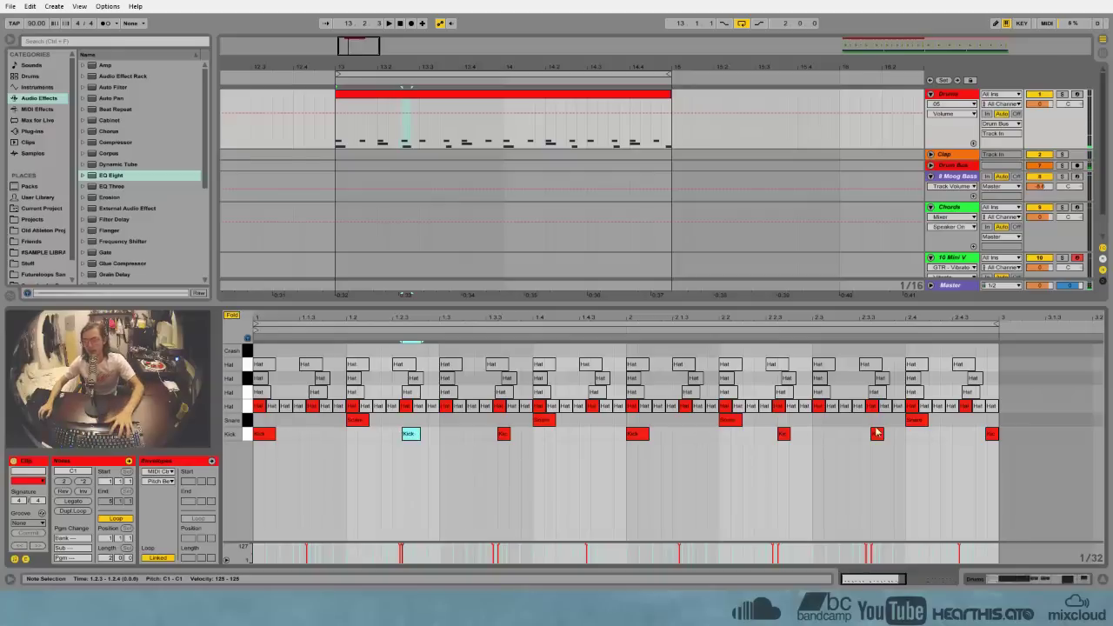
double_click(504, 435)
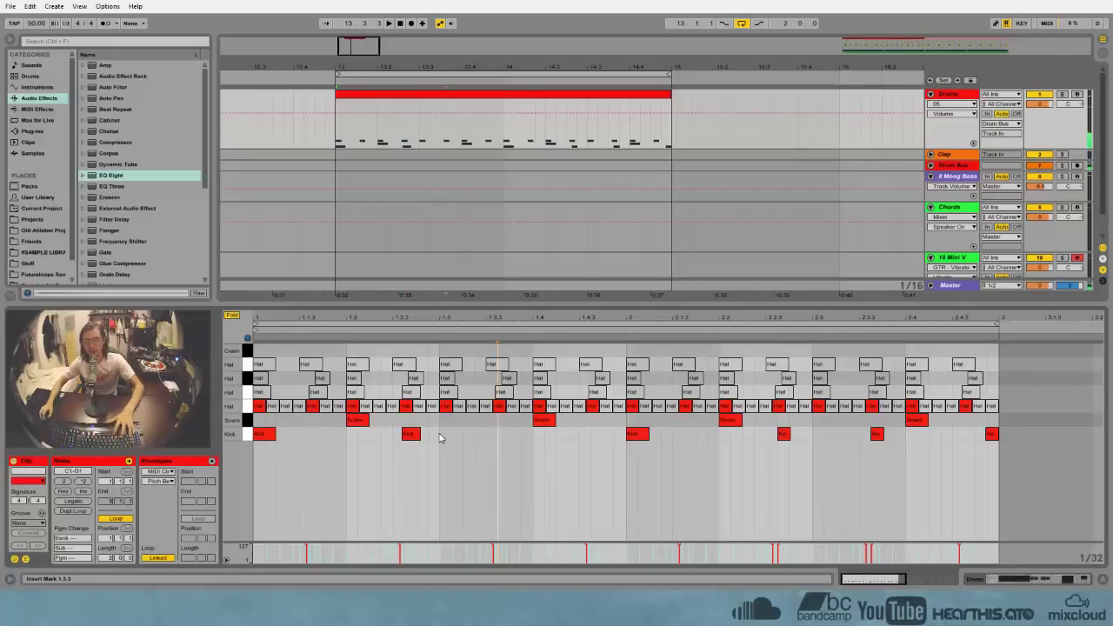
drag(441, 434, 350, 438)
key(ctrl+d)
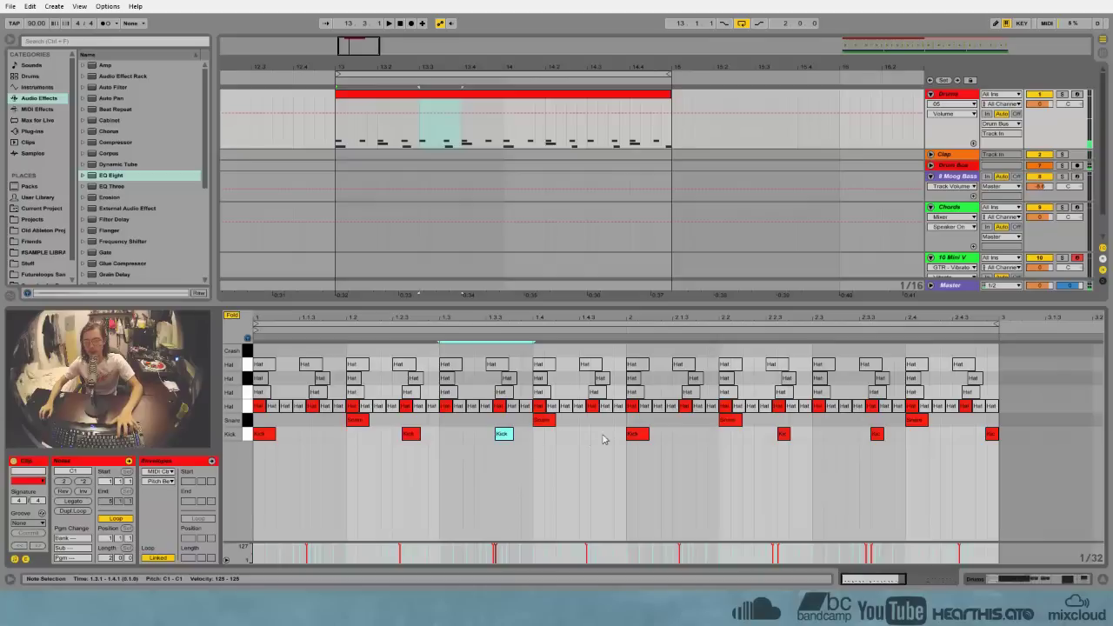
Duplicate bar 1's quintuplet-placed kicks into bar 2 and play the loop
drag(622, 437, 250, 439)
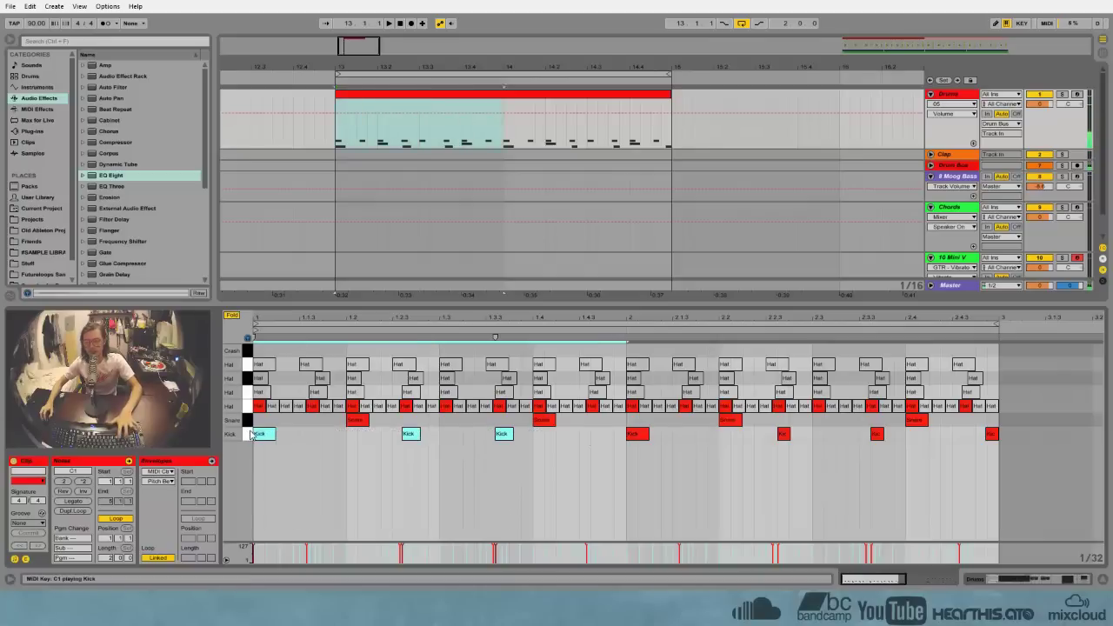
key(ctrl+d)
click(817, 439)
key(space)
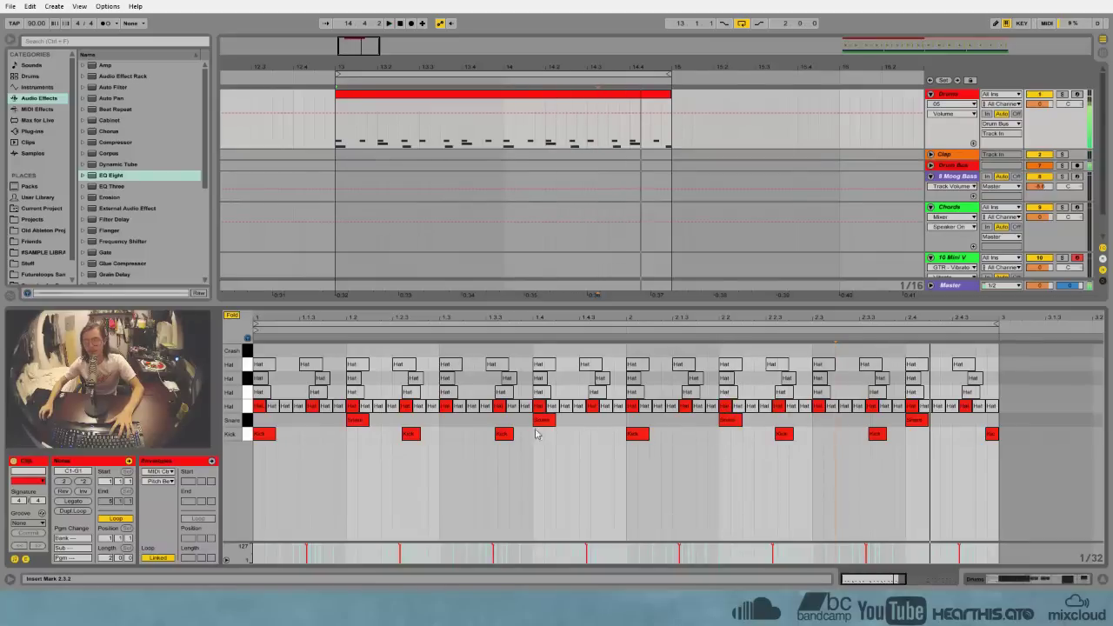
Undo the quintuplet kick replacements and their duplicates, back to the kicks on the 1/32 grid
click(464, 432)
key(Right)
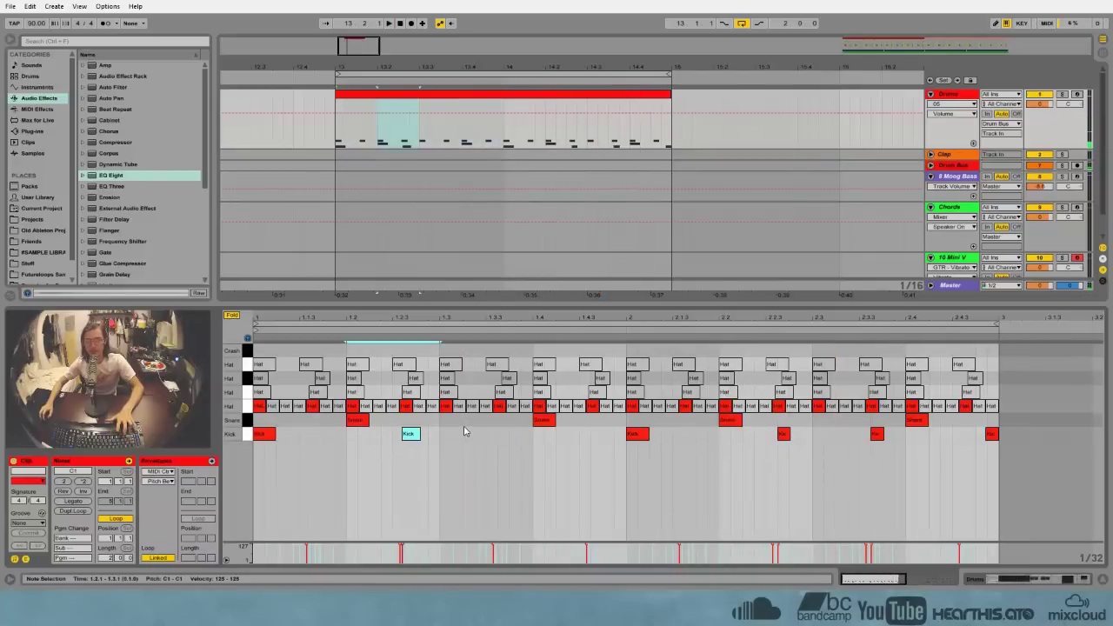
key(Right)
key(Left)
key(Up)
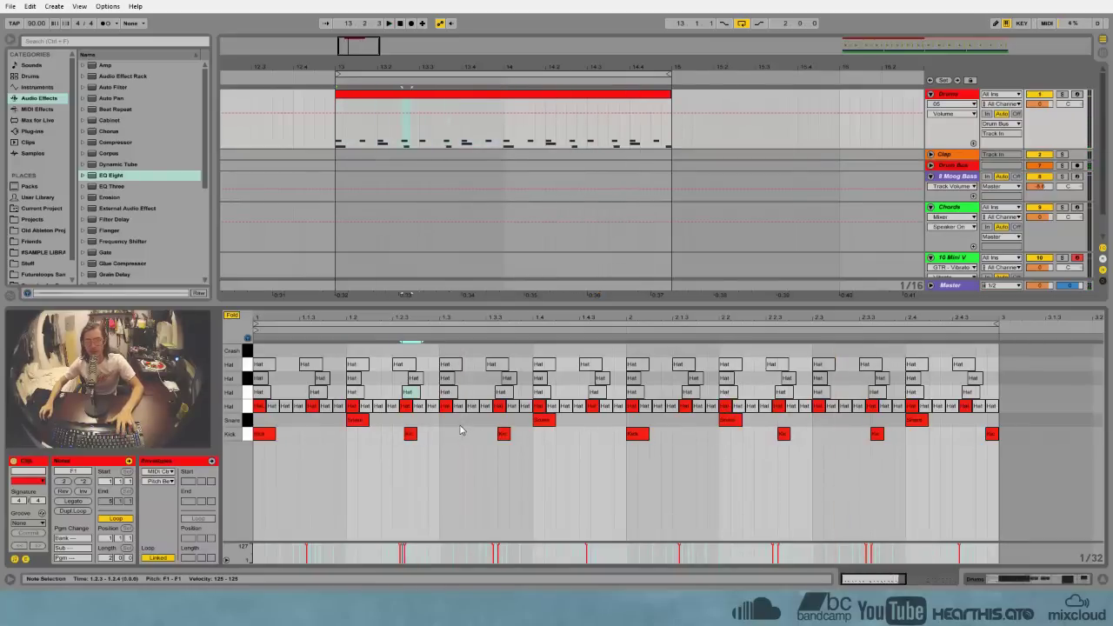
click(453, 432)
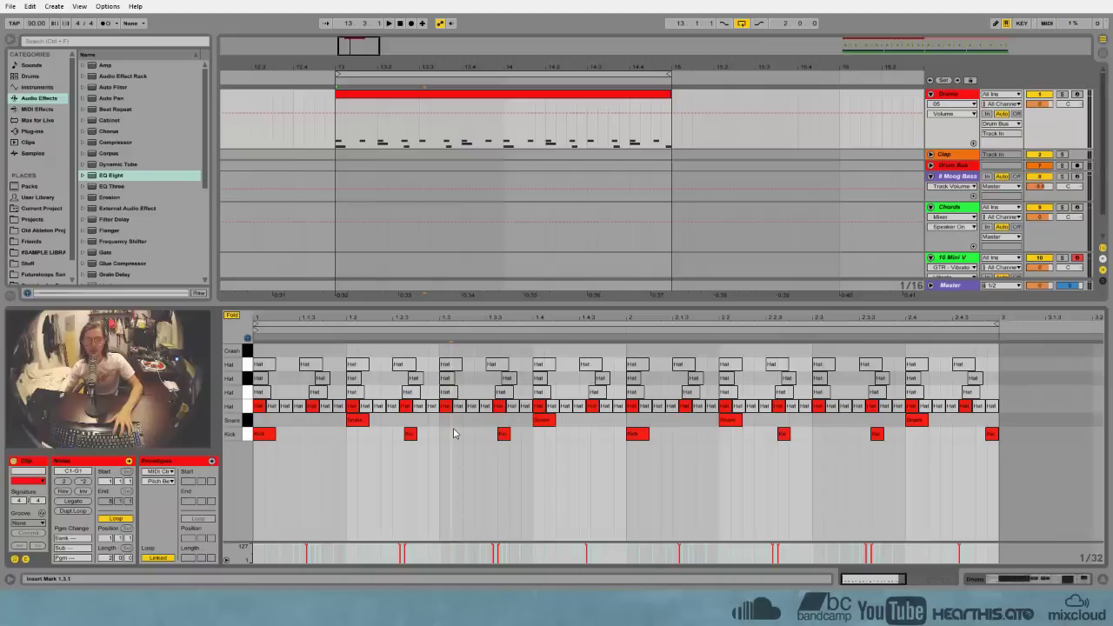
Try an extra kick on the third septuplet of beat 1.2, play the loop, and delete that kick
double_click(379, 434)
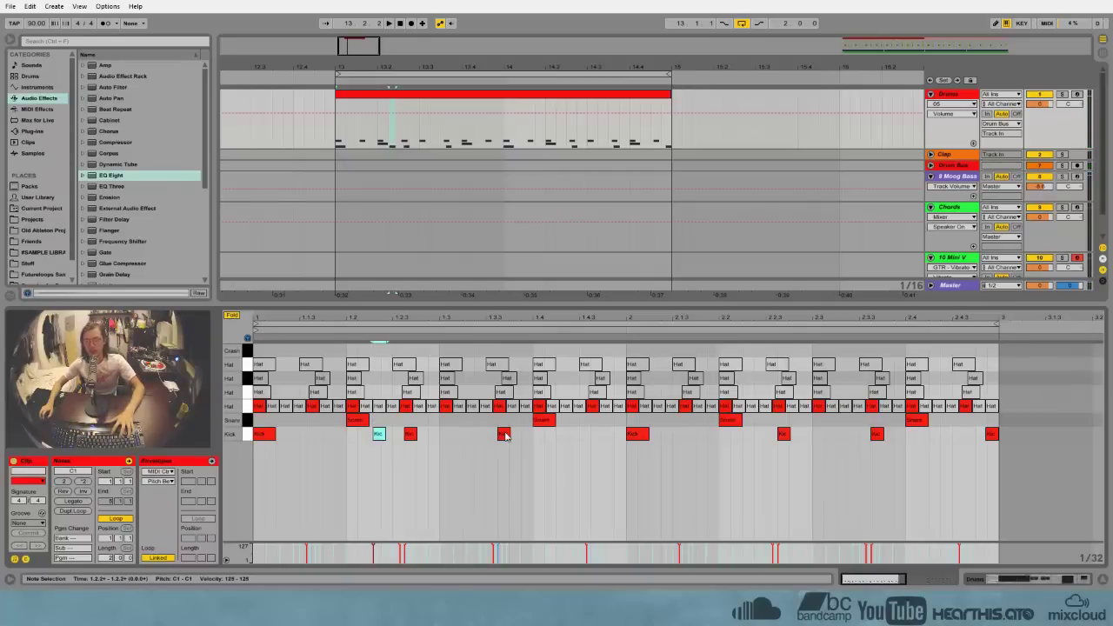
key(space)
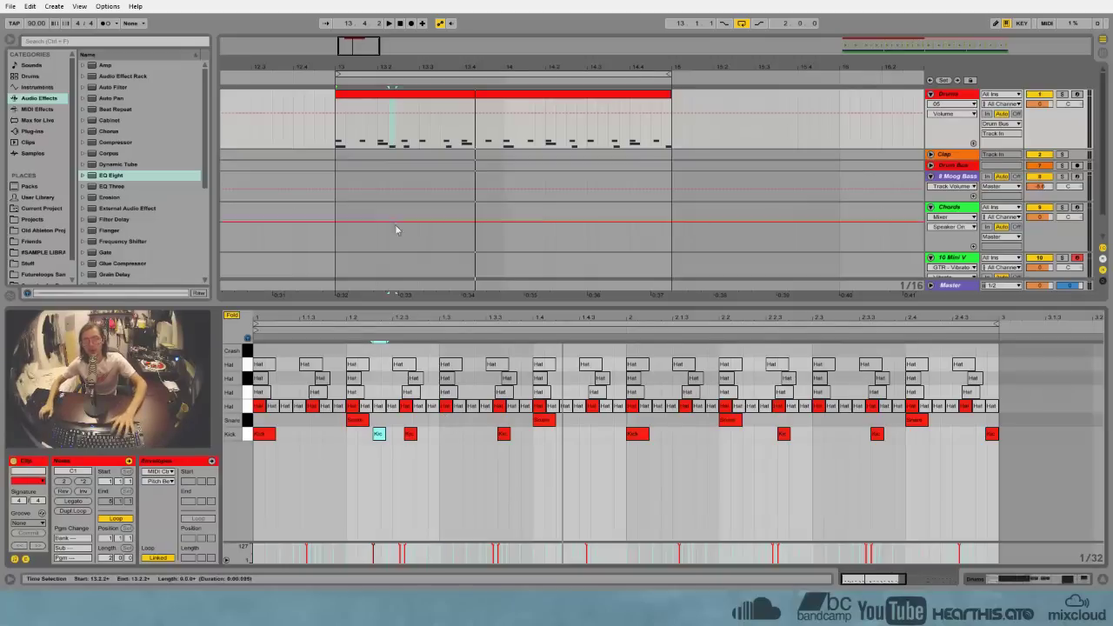
double_click(378, 435)
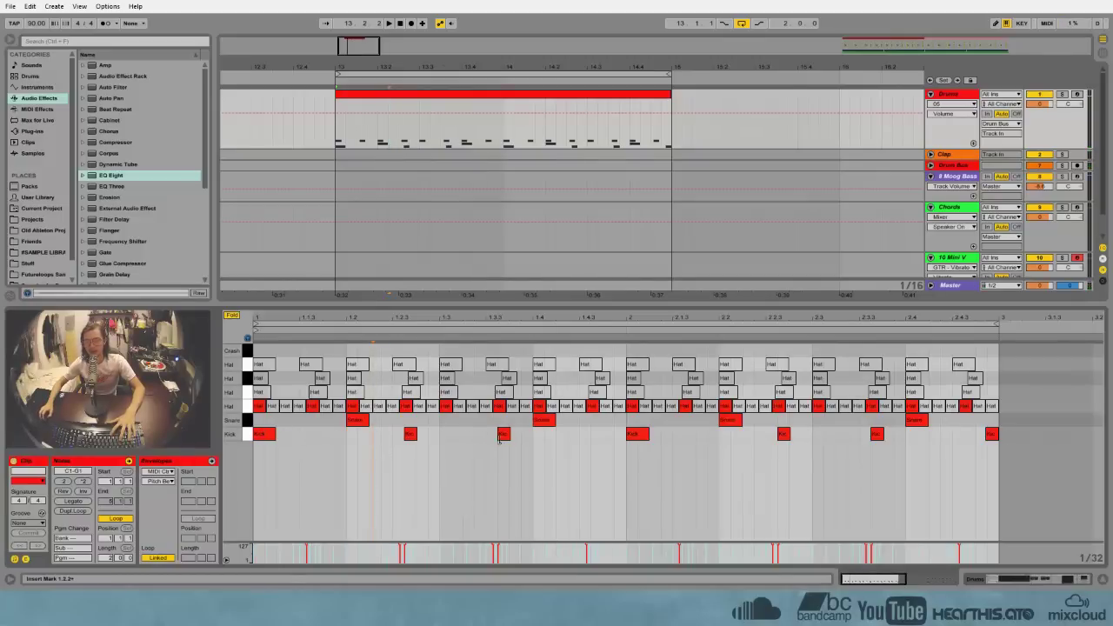
Solo the Drums track in the full arrangement and play it from bar 61
key(minus)
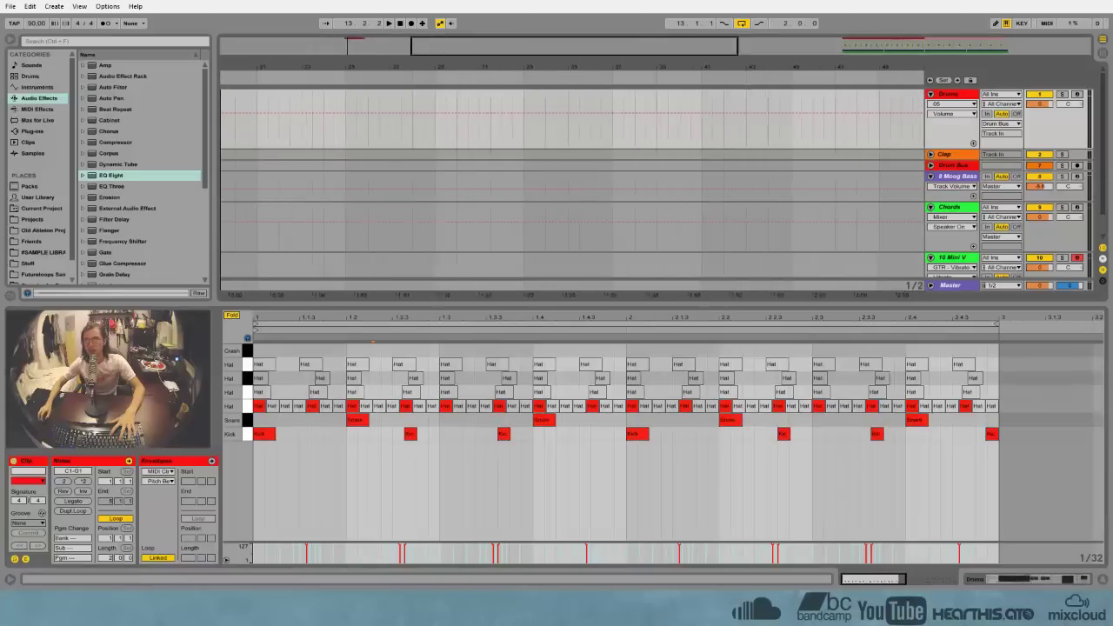
key(plus)
key(plus)
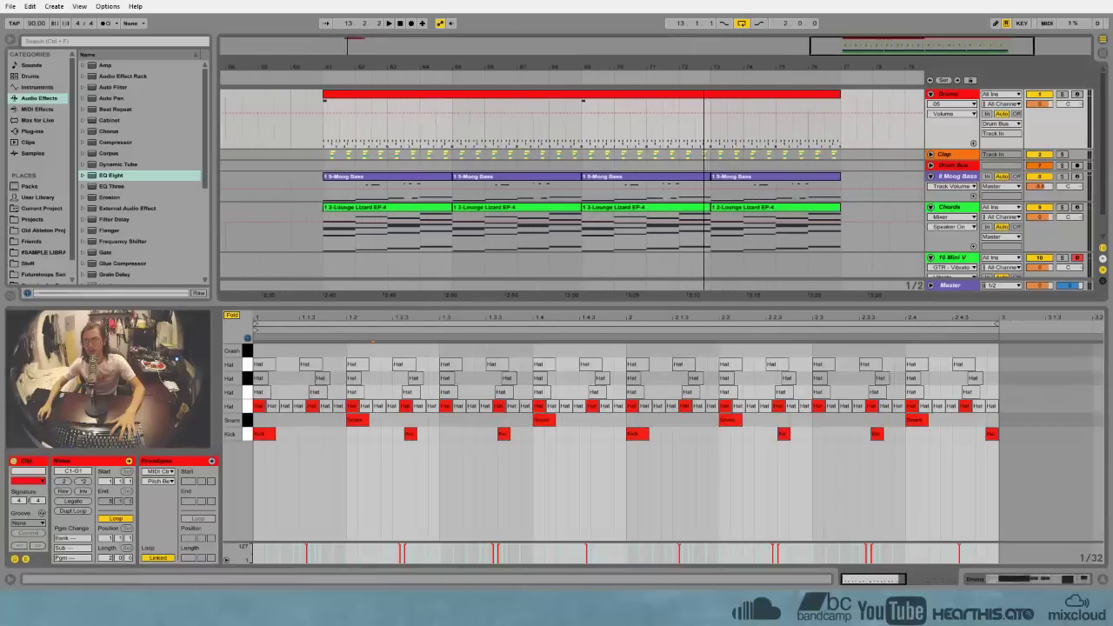
drag(703, 67, 704, 69)
drag(870, 303, 603, 467)
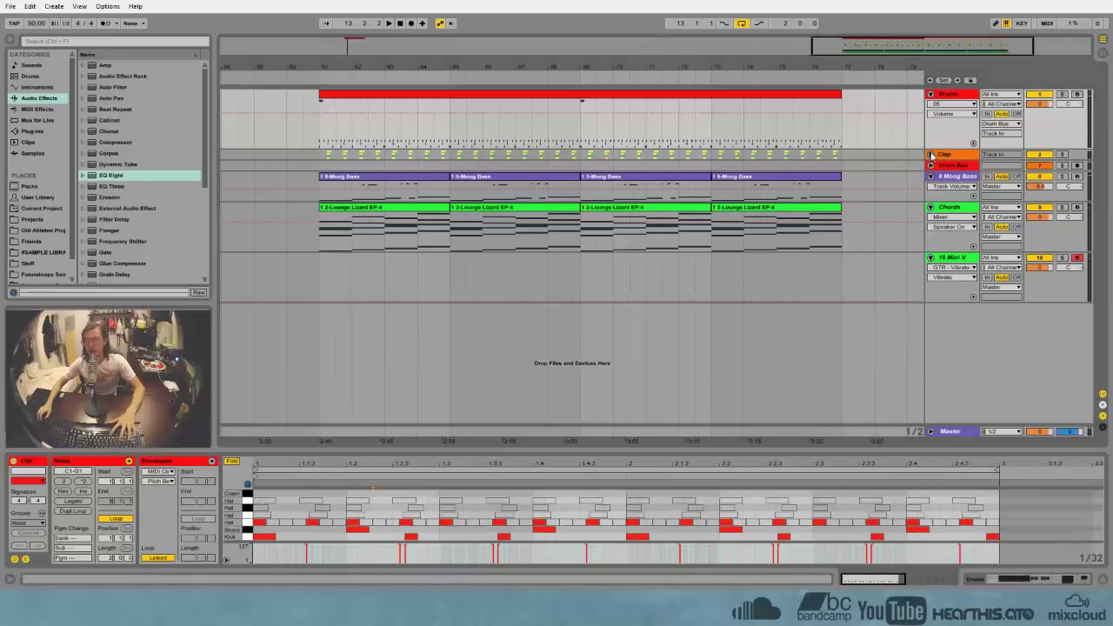
click(321, 133)
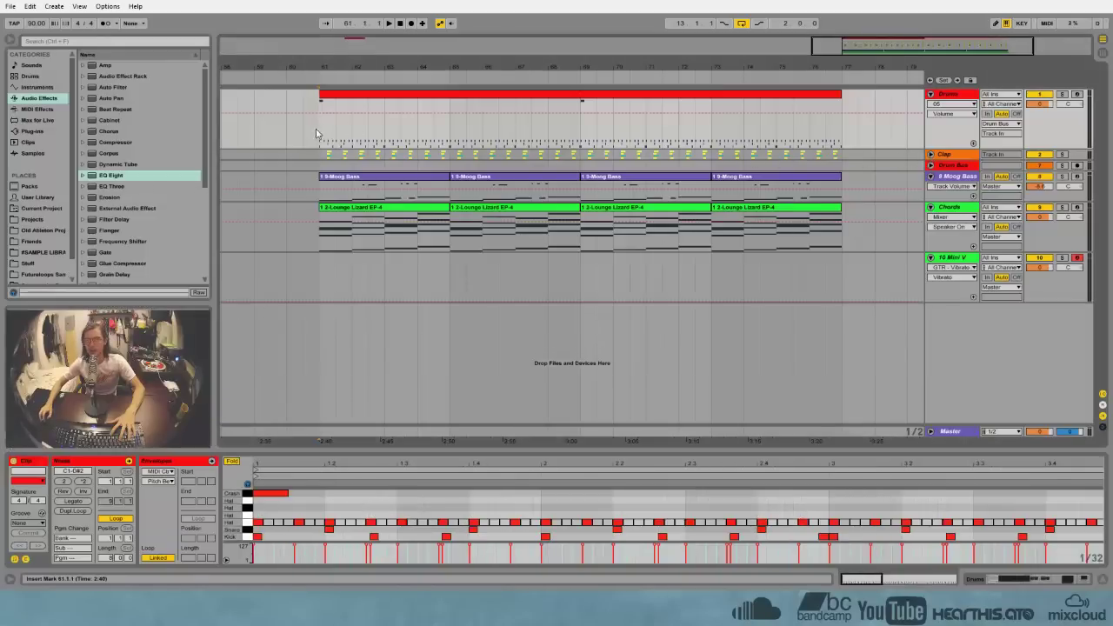
click(1061, 94)
key(space)
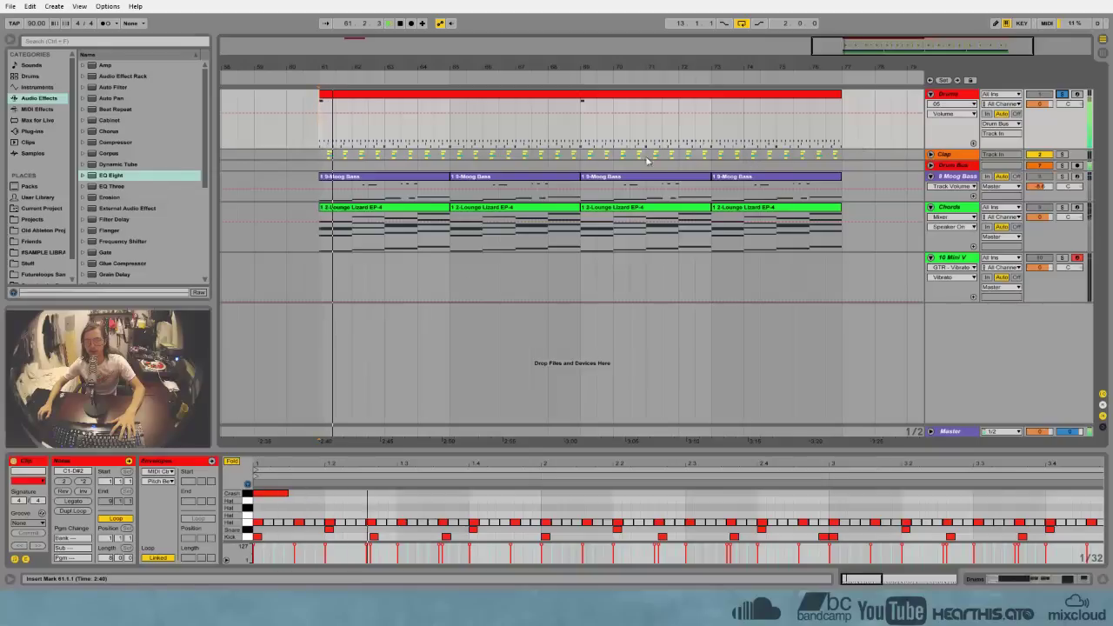
Expand the Clap group, solo it instead of Drums, and place the insert marker at 61.1.4, before the layered claps near 61.2
click(931, 155)
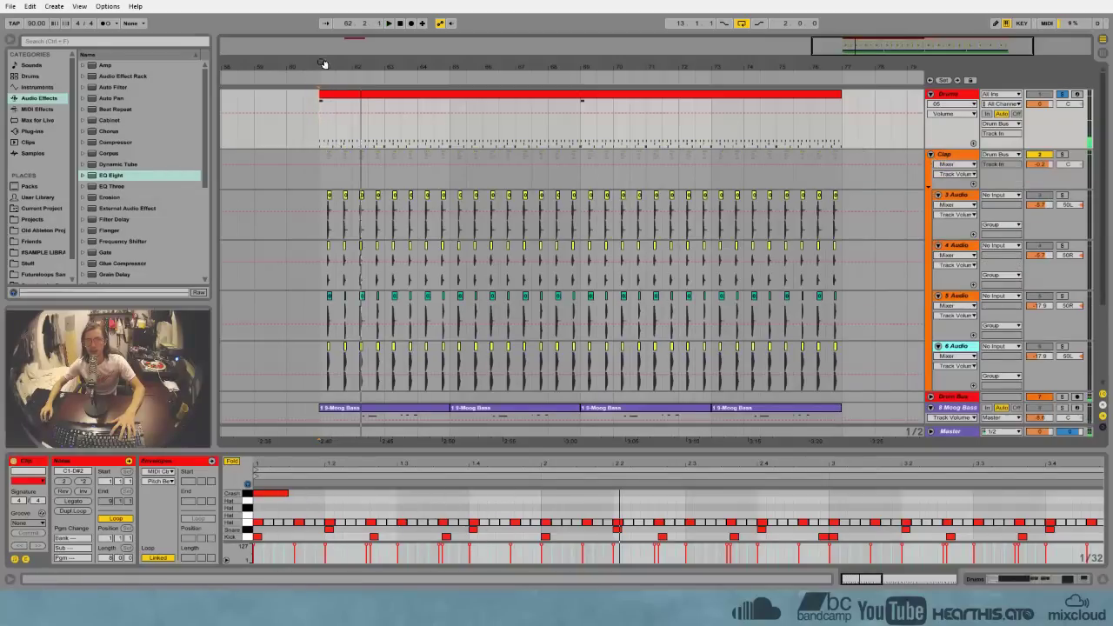
mouse_move(309, 68)
mouse_down()
mouse_move(310, 121)
mouse_move(308, 69)
mouse_up()
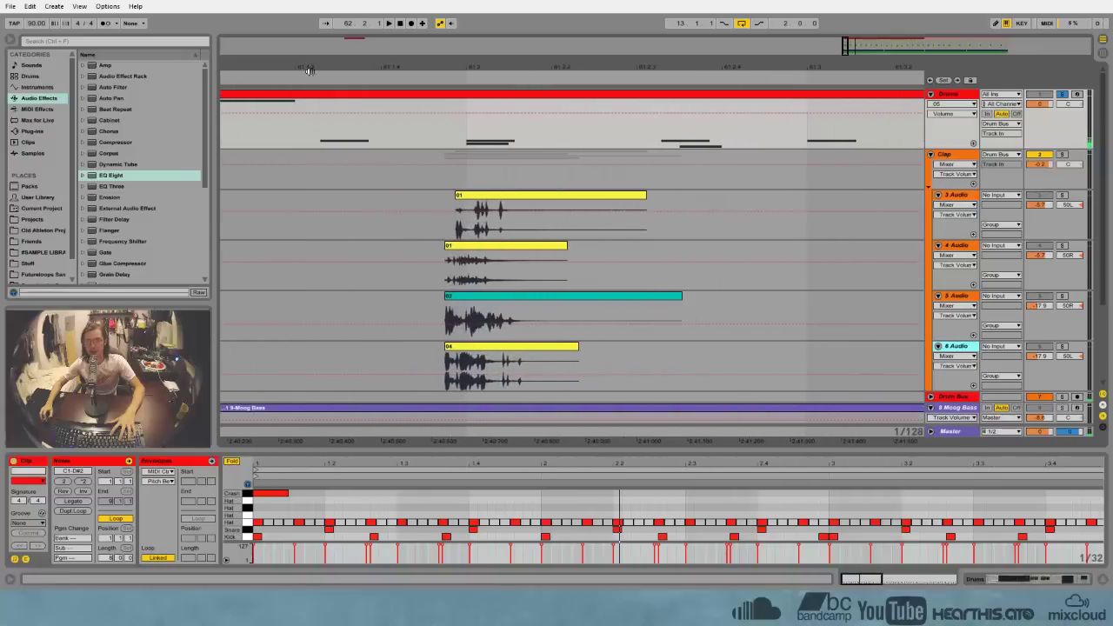
click(1062, 154)
click(431, 181)
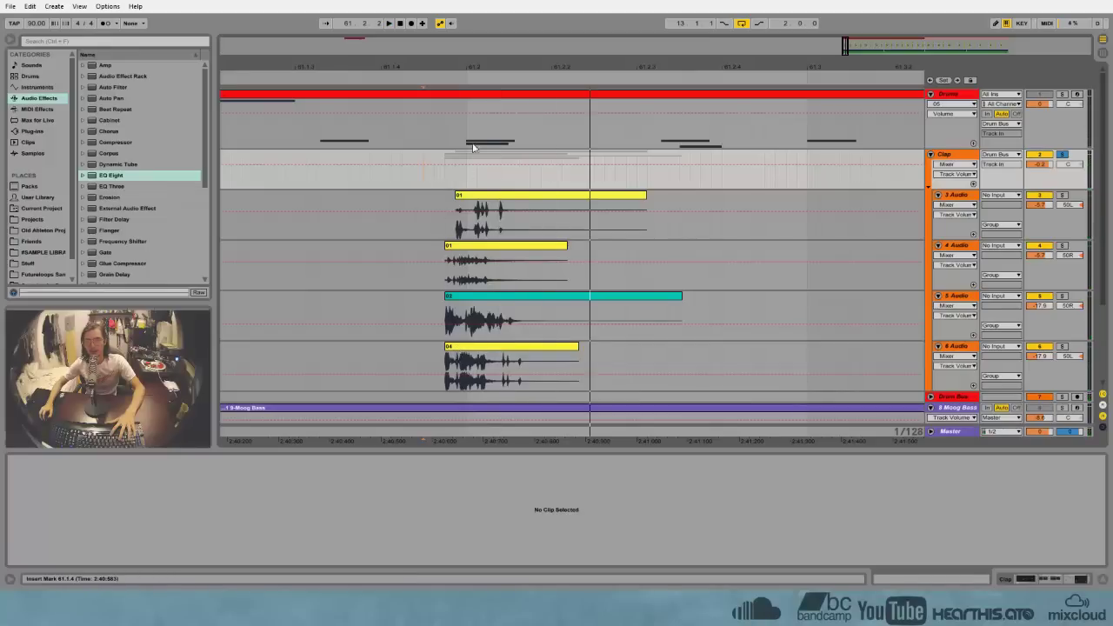
Compare the start times of the four layered claps with the drum notes around 61.2 and 61.4
drag(468, 141, 519, 139)
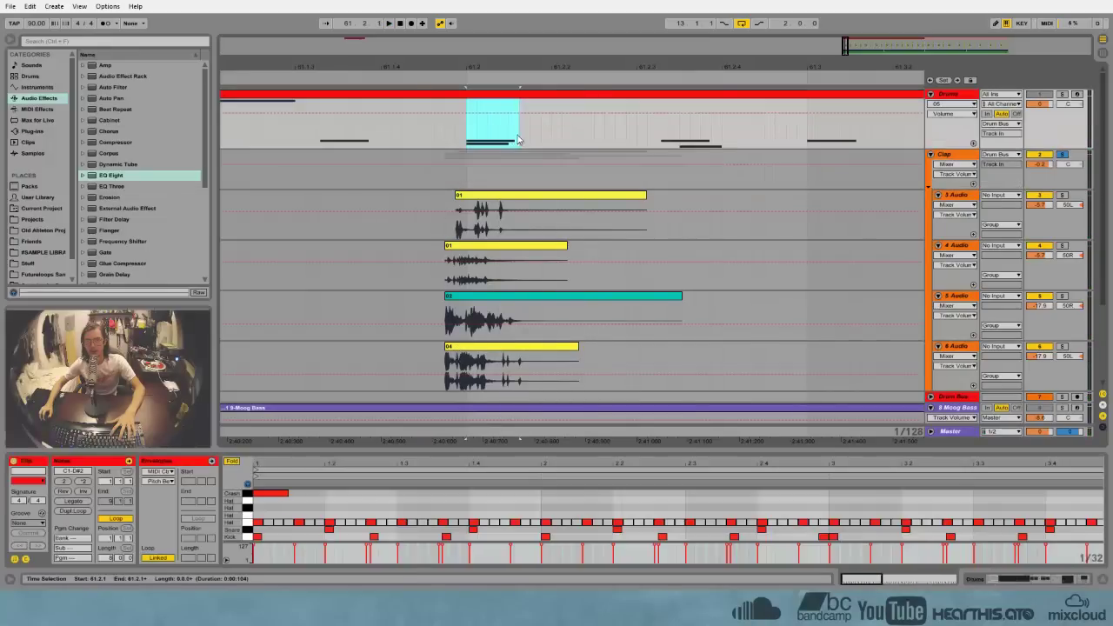
drag(447, 236, 460, 383)
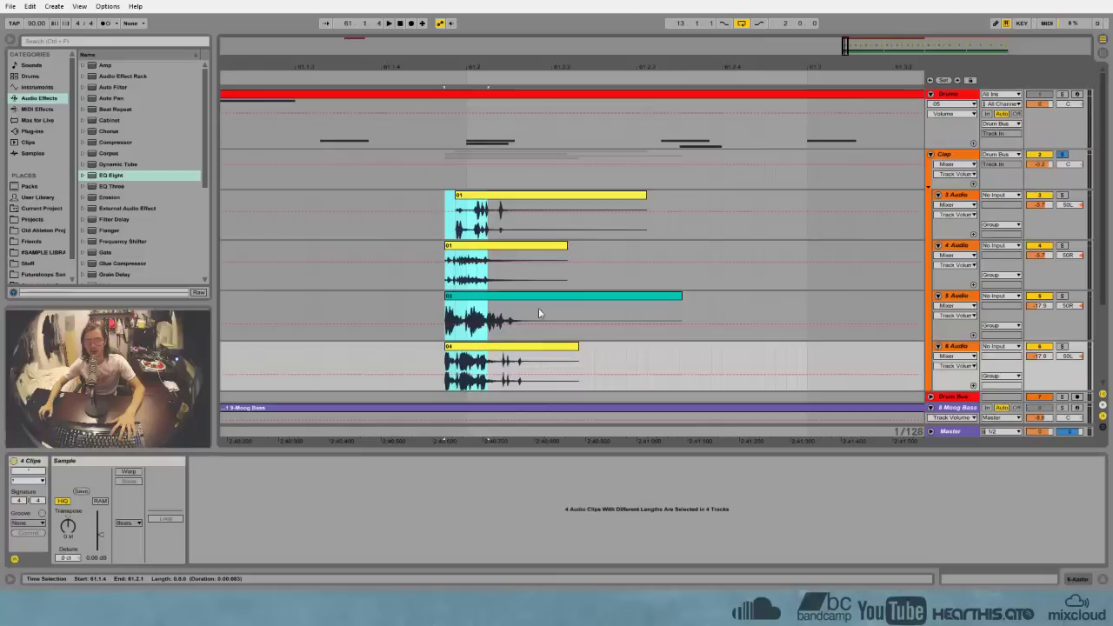
click(638, 338)
drag(632, 68, 510, 236)
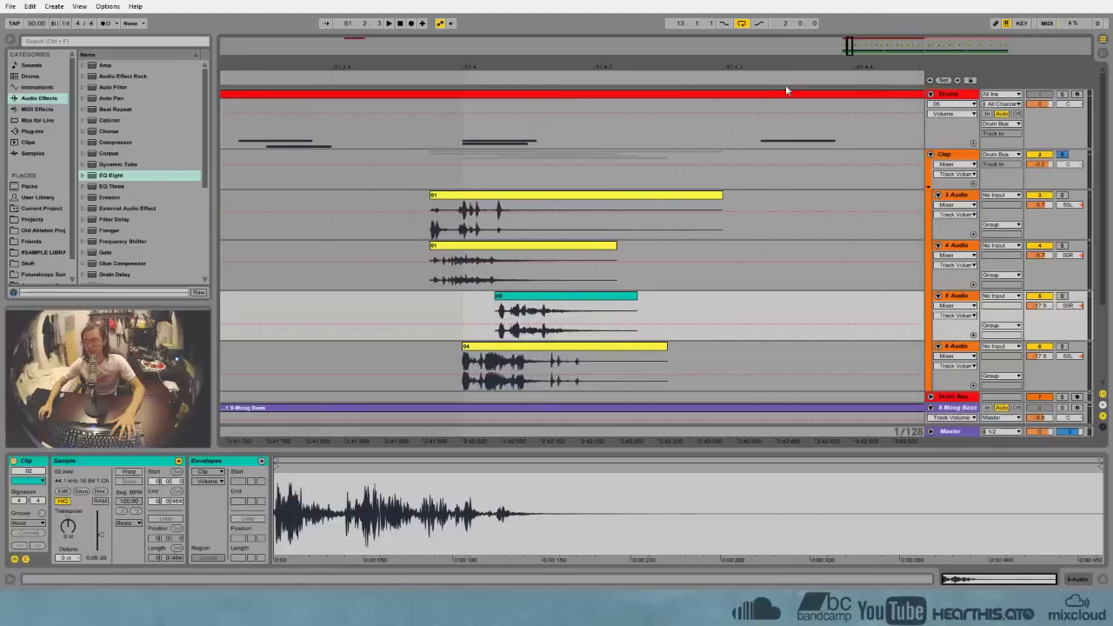
key(minus)
key(minus)
key(minus)
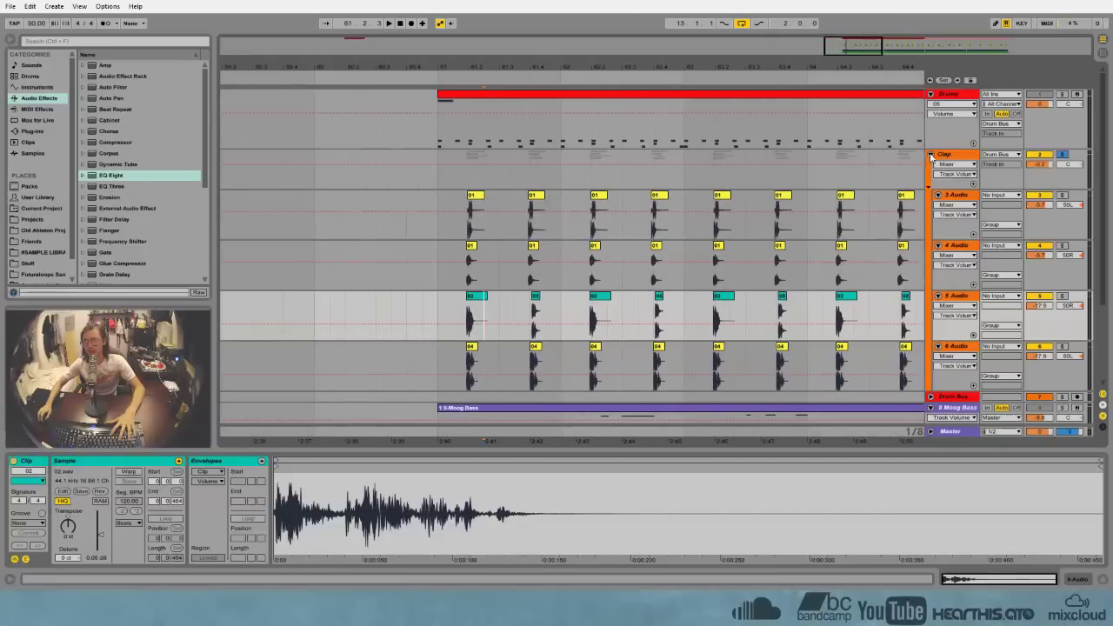
Collapse the Clap group, solo Drums together with it, and play the 16-bar Drums clip looped from 61.1.1
click(930, 155)
drag(442, 87, 440, 59)
click(515, 94)
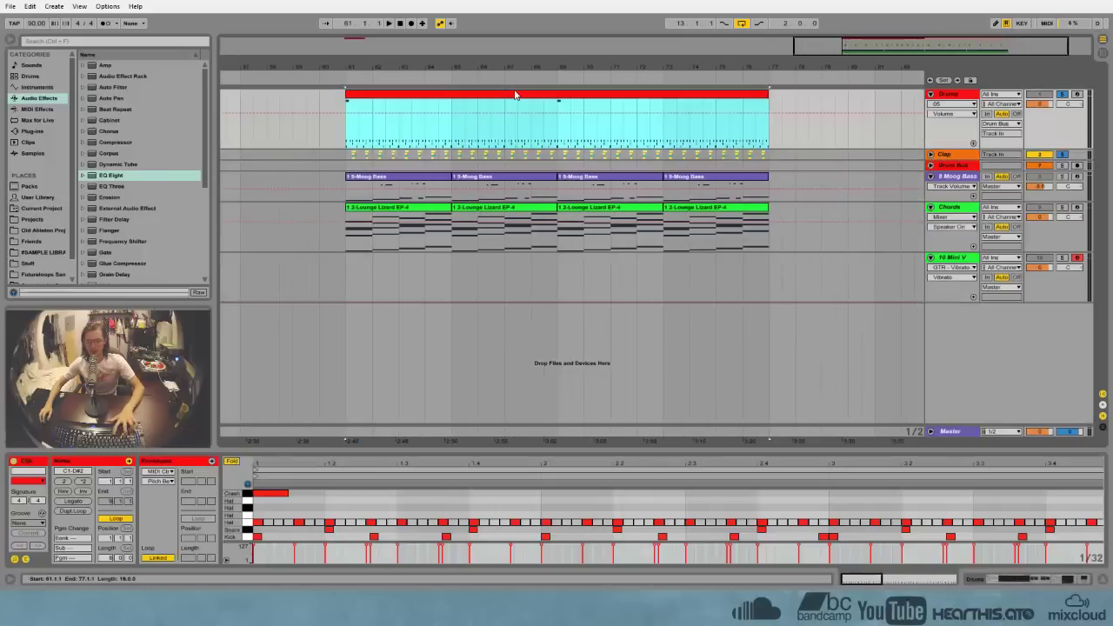
key(space)
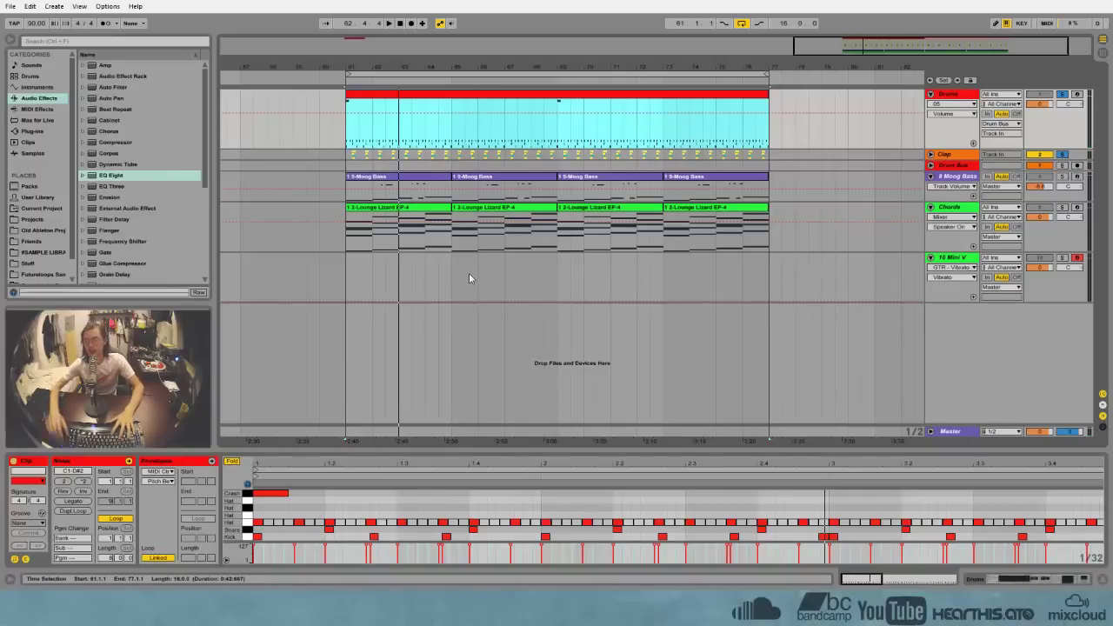
Clear the solos on Drums and Clap and play the full arrangement from 61.1.1
click(1062, 155)
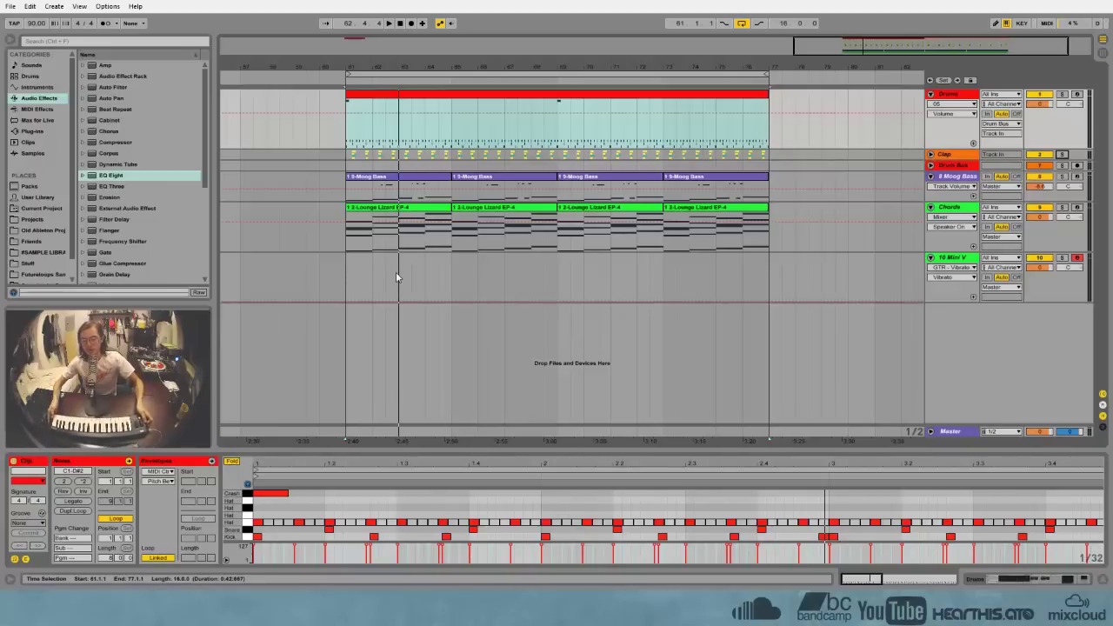
click(348, 285)
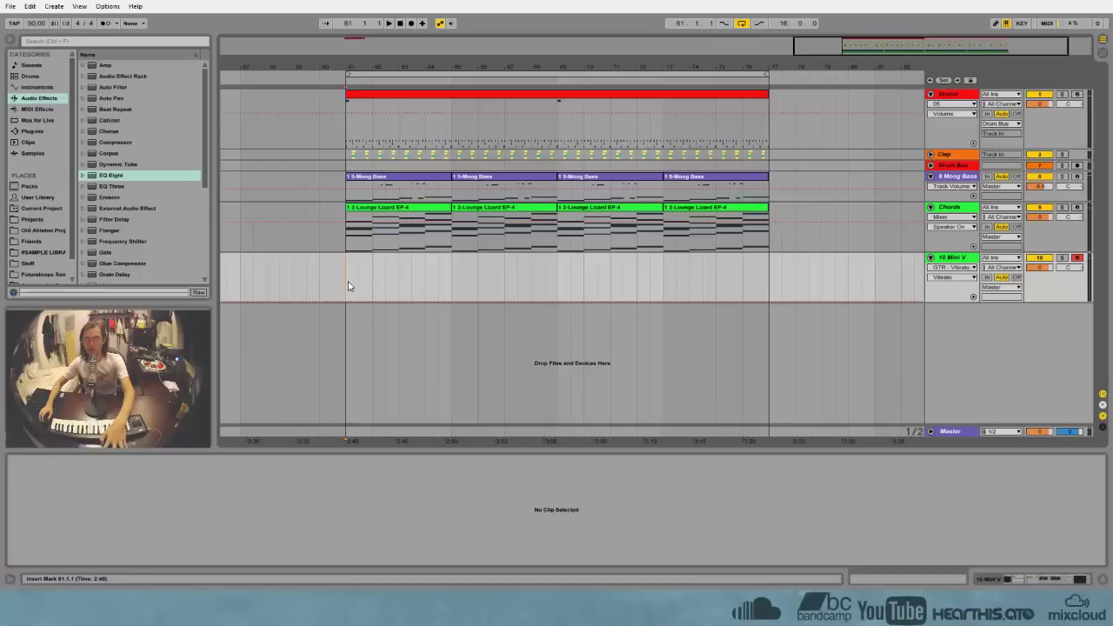
key(space)
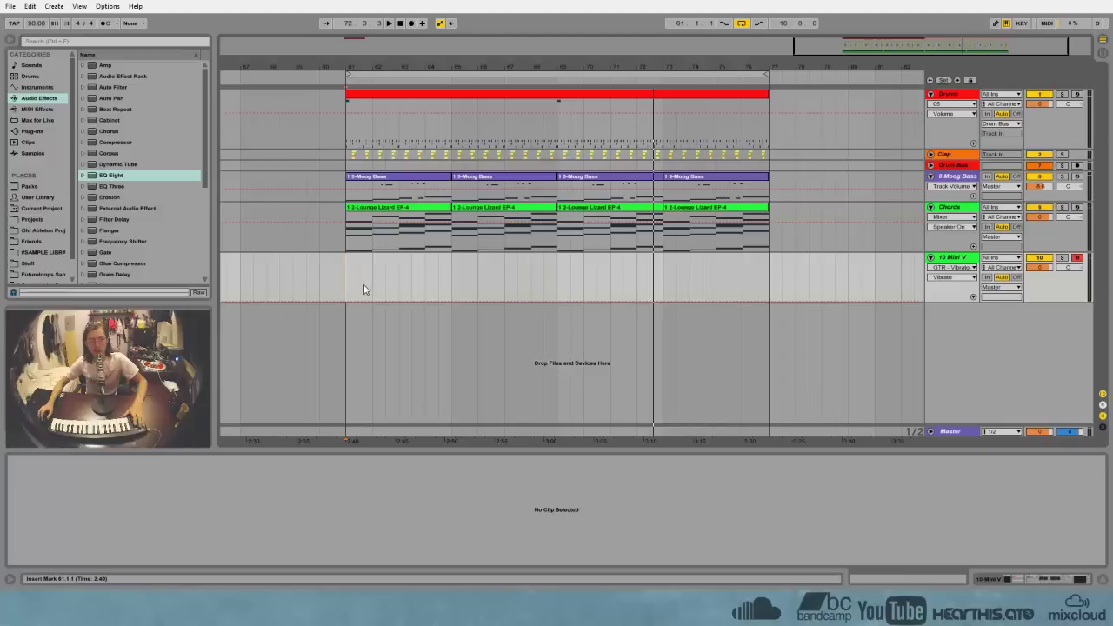
Insert an empty one-bar MIDI clip at 61.1.1 on the Mini V track and enlarge its note editor
drag(346, 284, 372, 286)
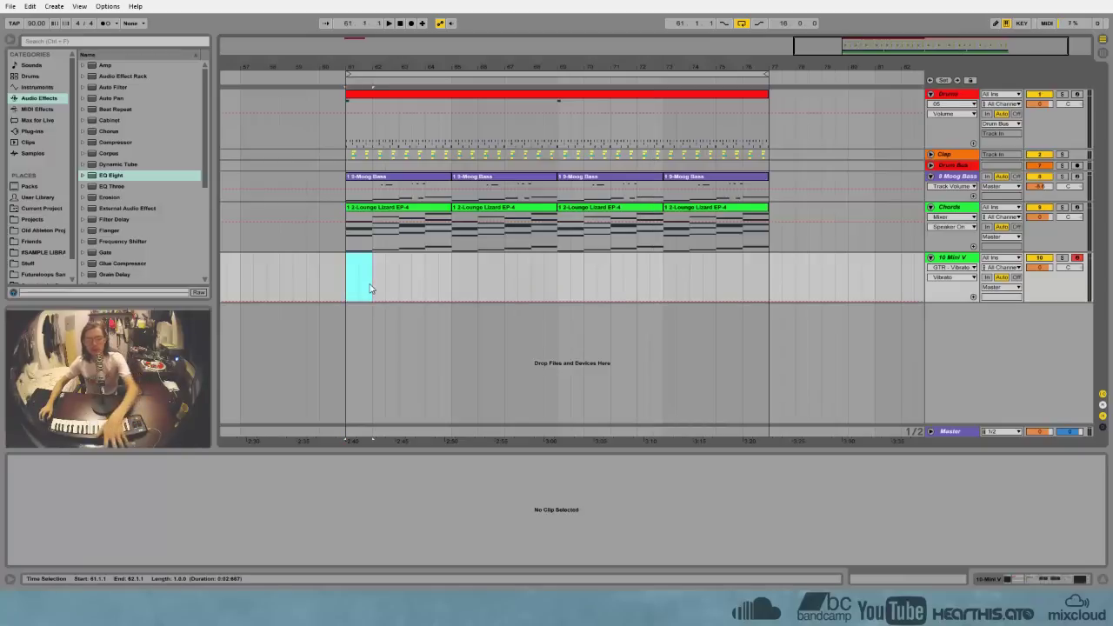
key(ctrl+shift+m)
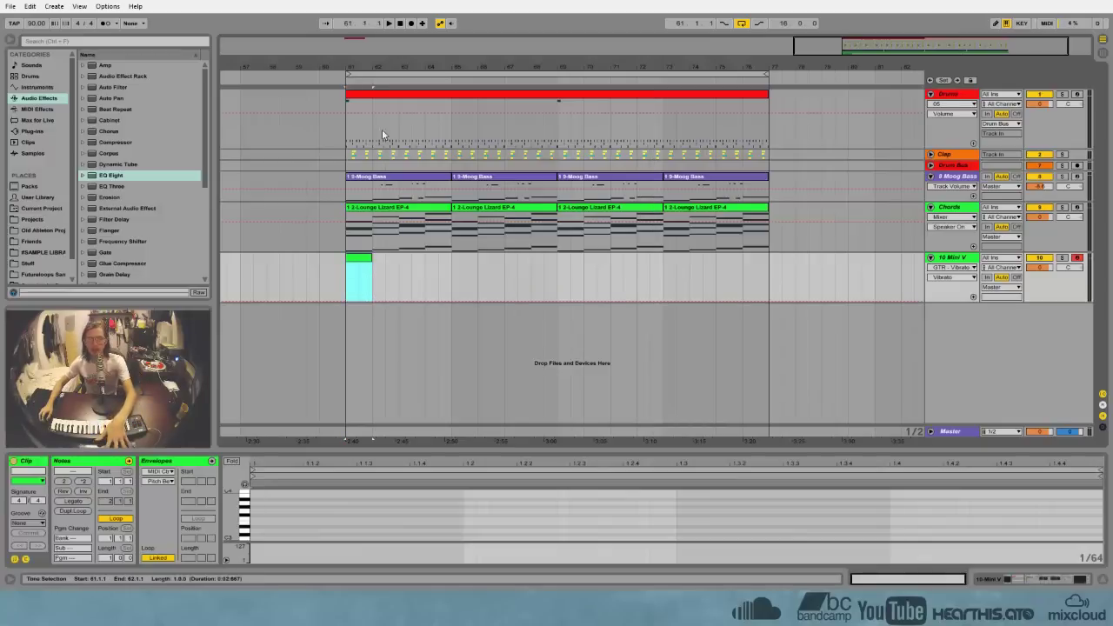
key(z)
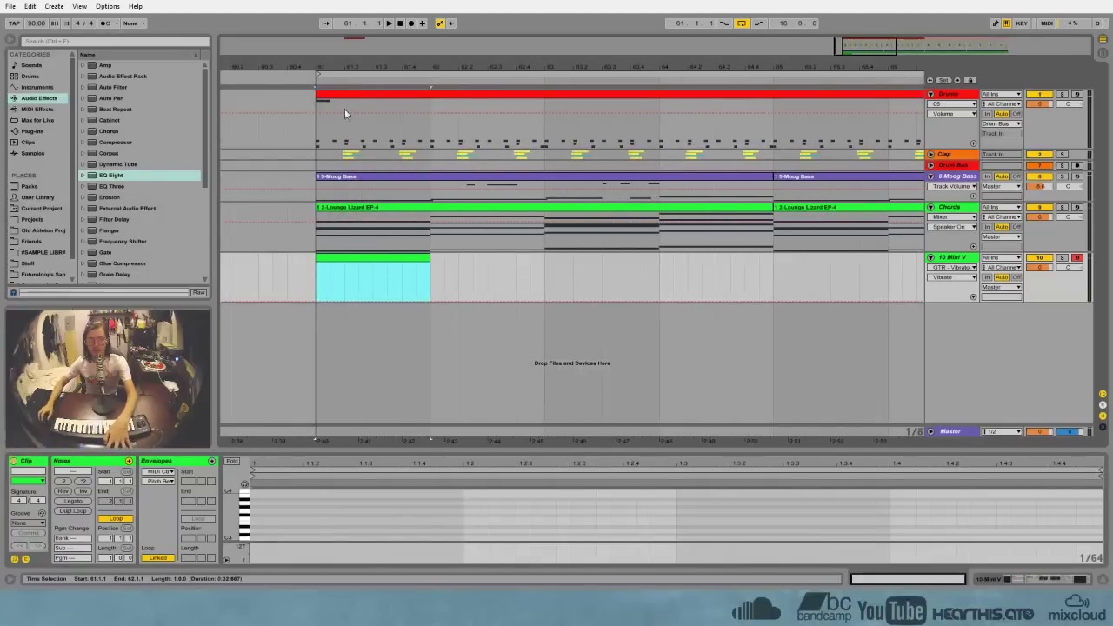
click(370, 319)
drag(411, 450, 406, 334)
key(ctrl+alt+g)
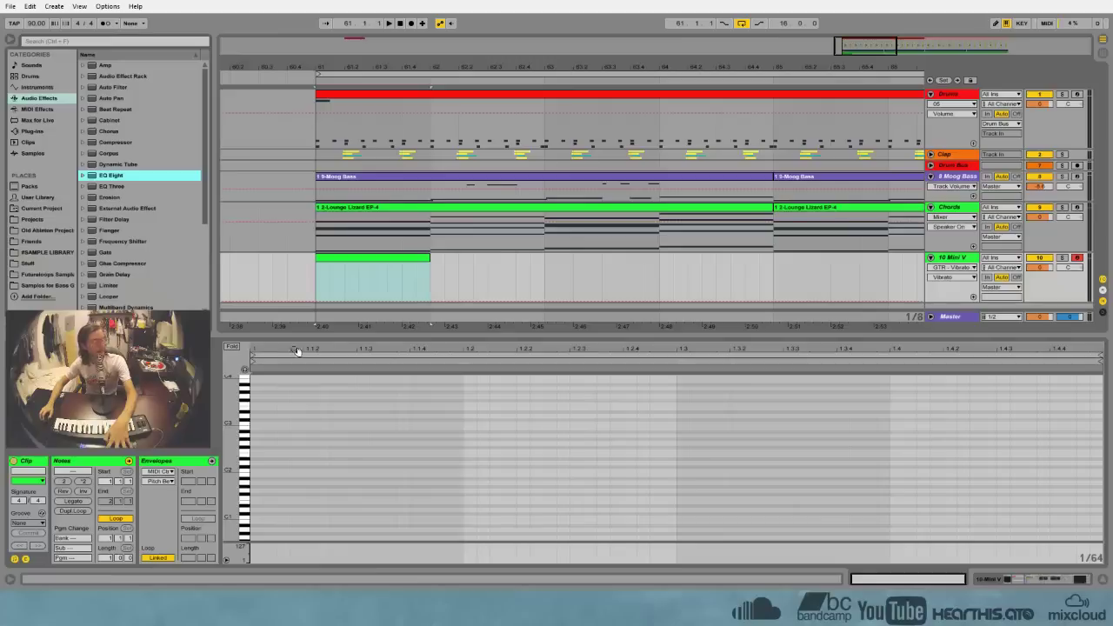
drag(323, 344, 322, 301)
Set the note editor's grid to fixed 1/8 triplets
right_click(281, 400)
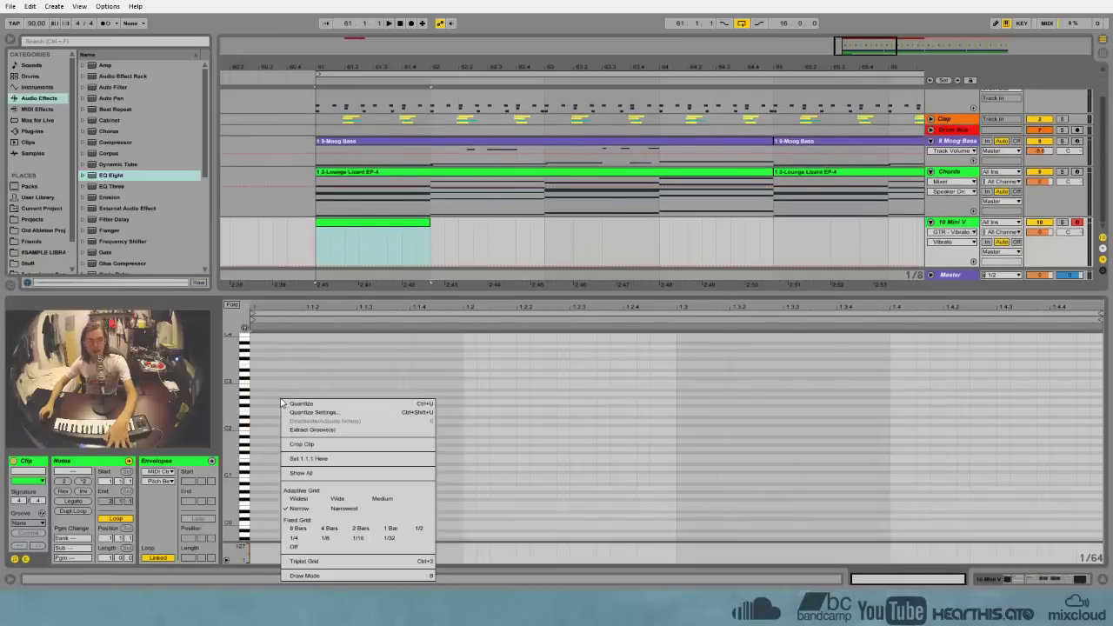
click(358, 537)
right_click(327, 483)
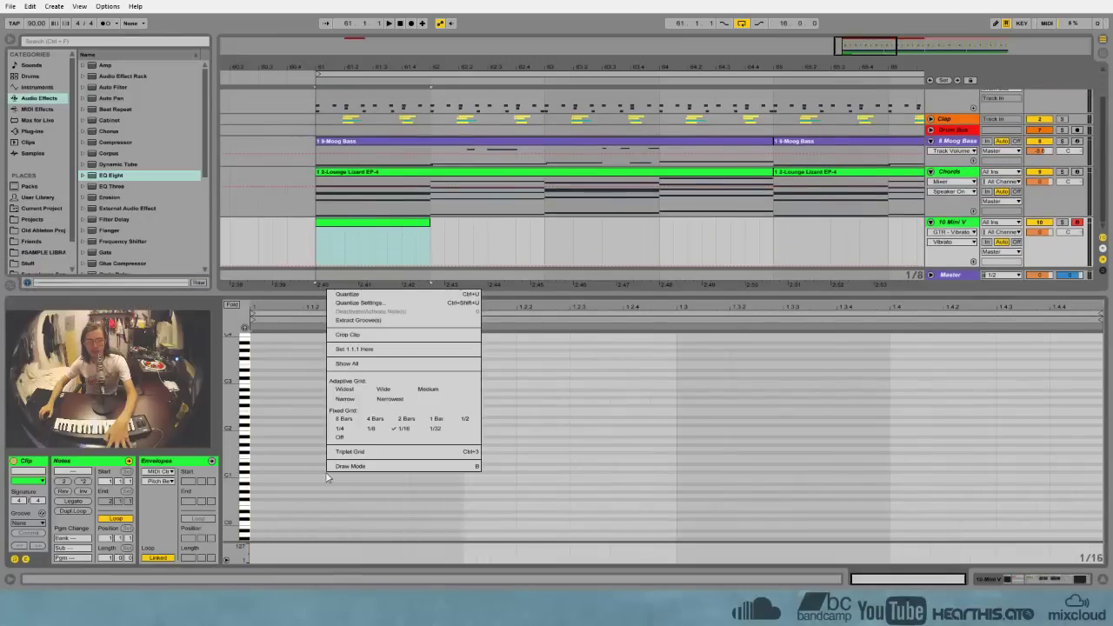
click(371, 427)
right_click(367, 427)
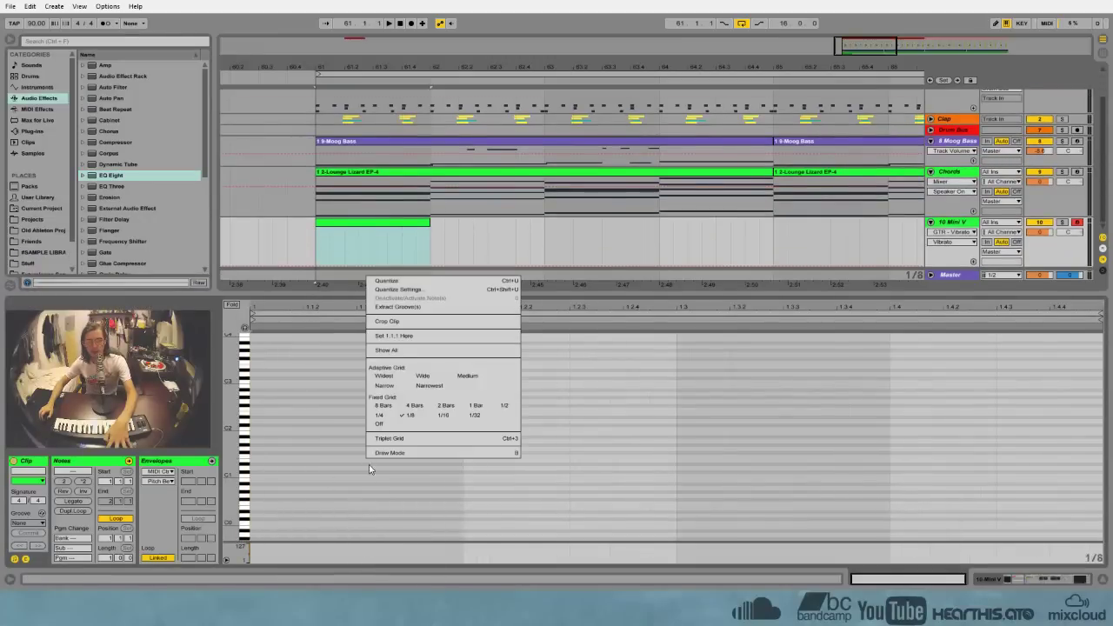
click(392, 440)
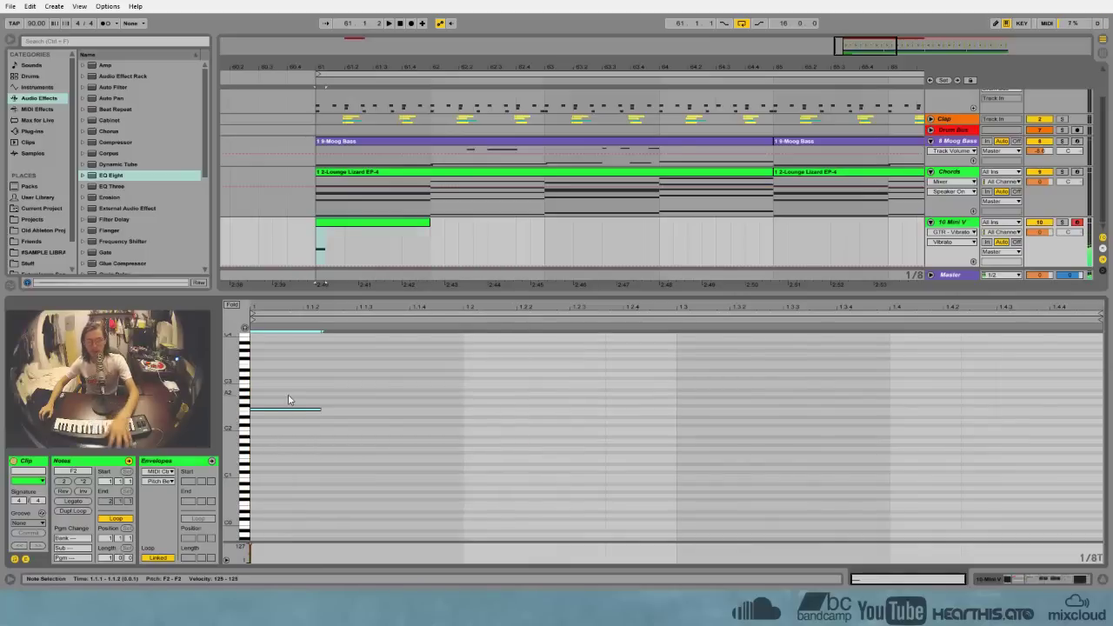
Shorten the F2 note at 1.1.1 and duplicate it along the 1/8 triplet grid through the first two beats
drag(320, 408, 317, 436)
key(ctrl+d)
key(ctrl+d)
key(ctrl+d)
key(ctrl+d)
key(ctrl+d)
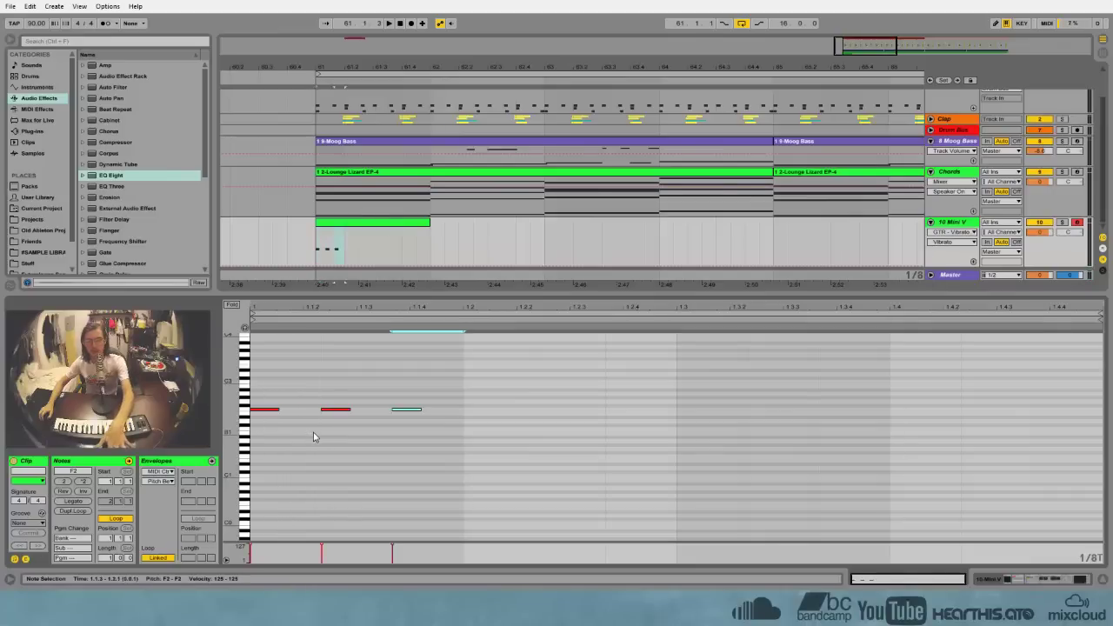
Duplicate the six triplet notes into the second half of the bar and play the clip
key(space)
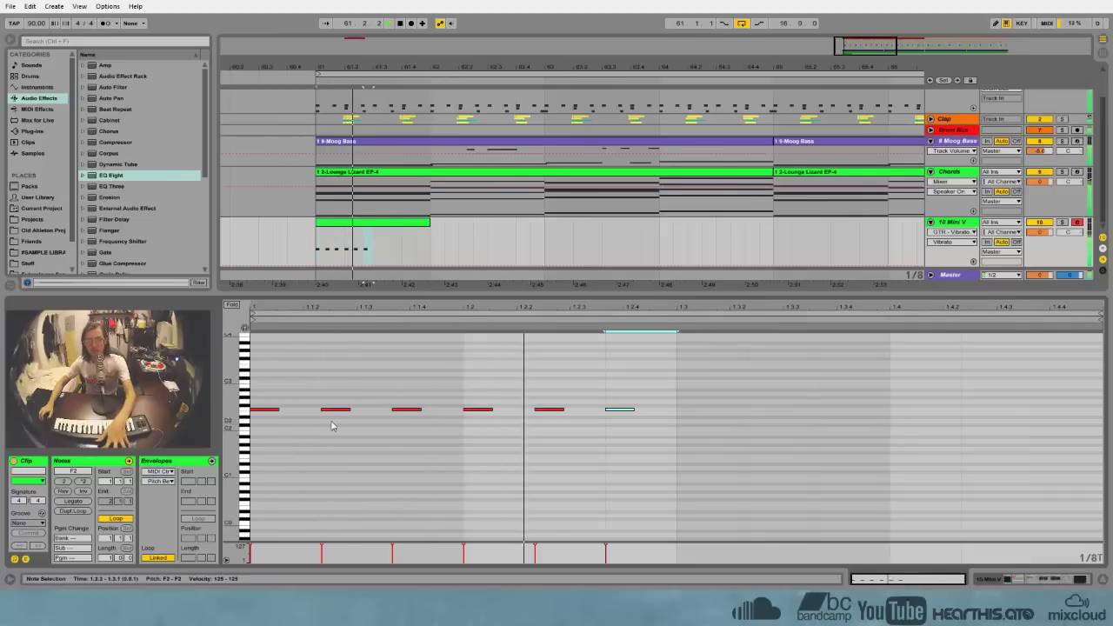
key(space)
drag(267, 385, 664, 436)
key(ctrl+d)
key(space)
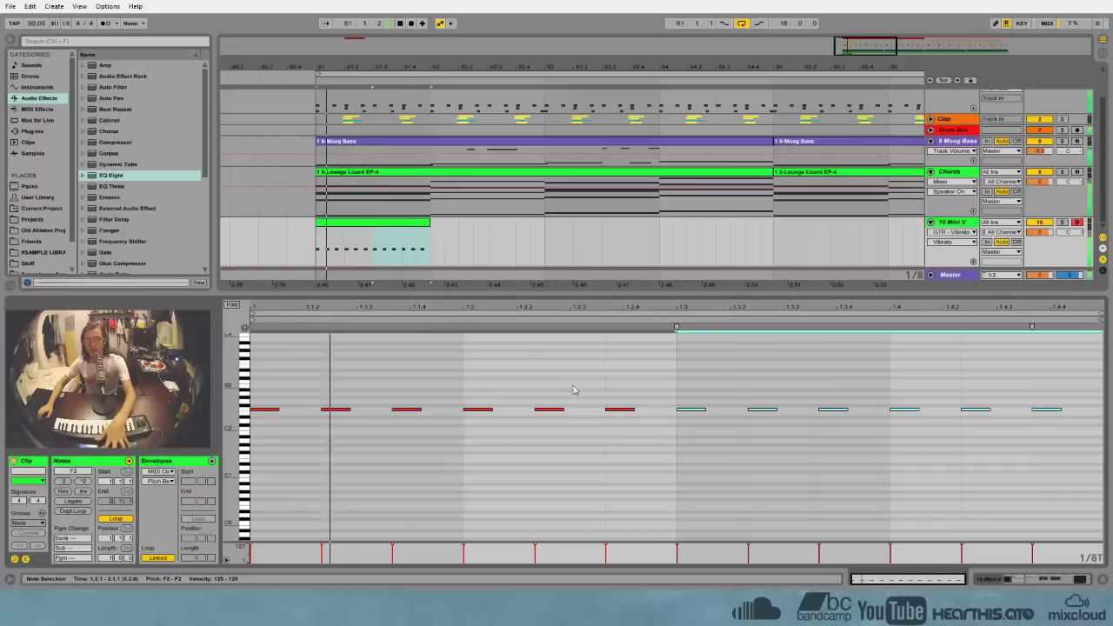
click(508, 383)
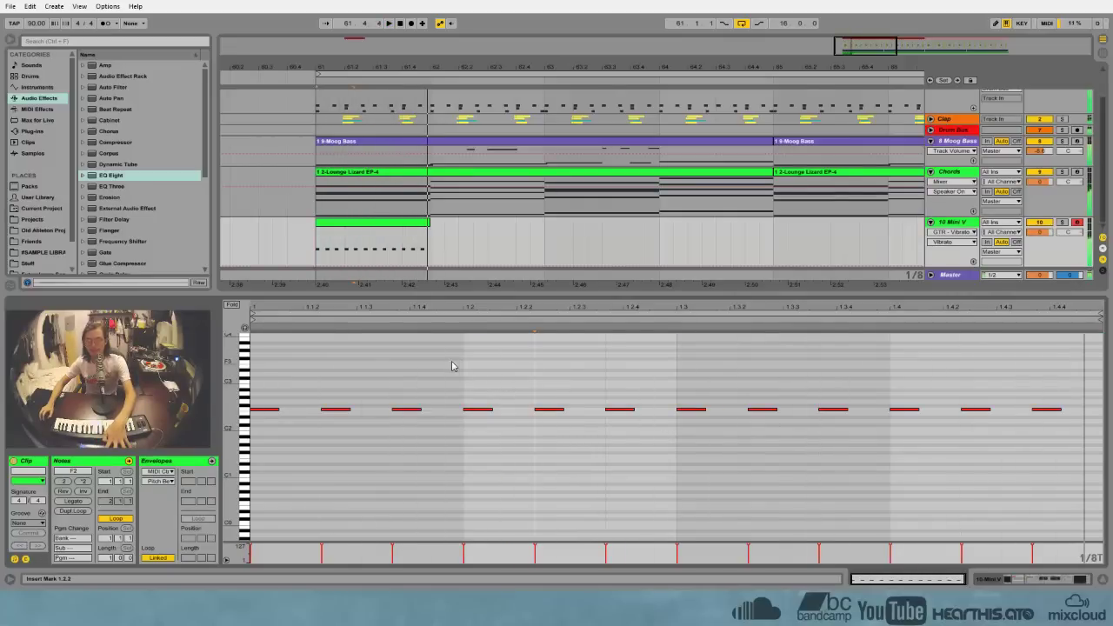
key(space)
Duplicate the 1/8 triplet clip into bar 62 and play both bars
click(415, 227)
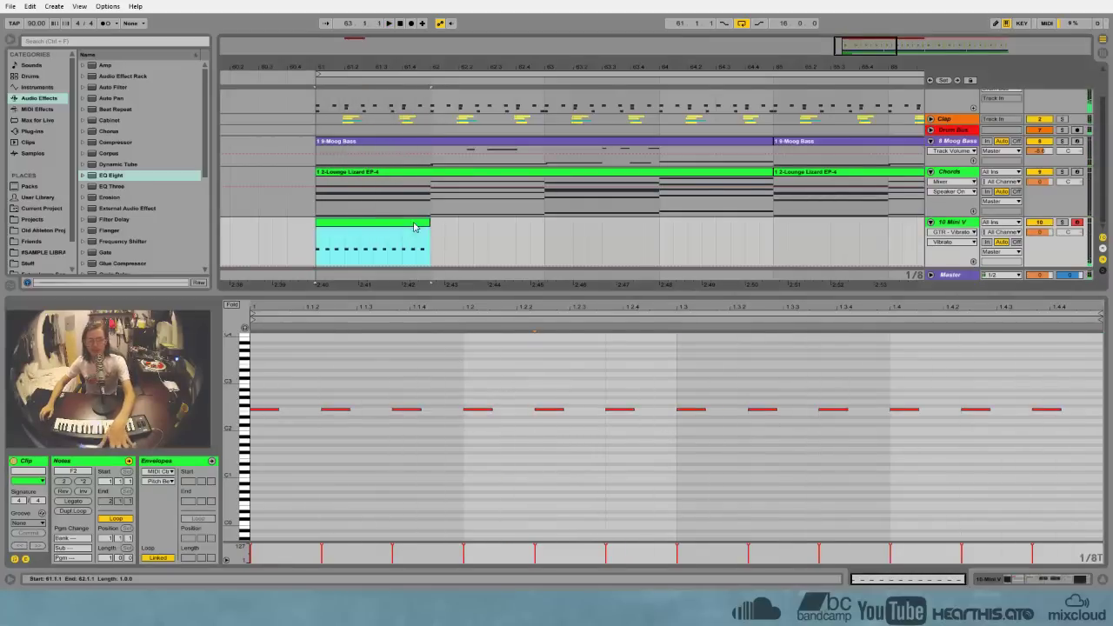
key(ctrl+d)
key(space)
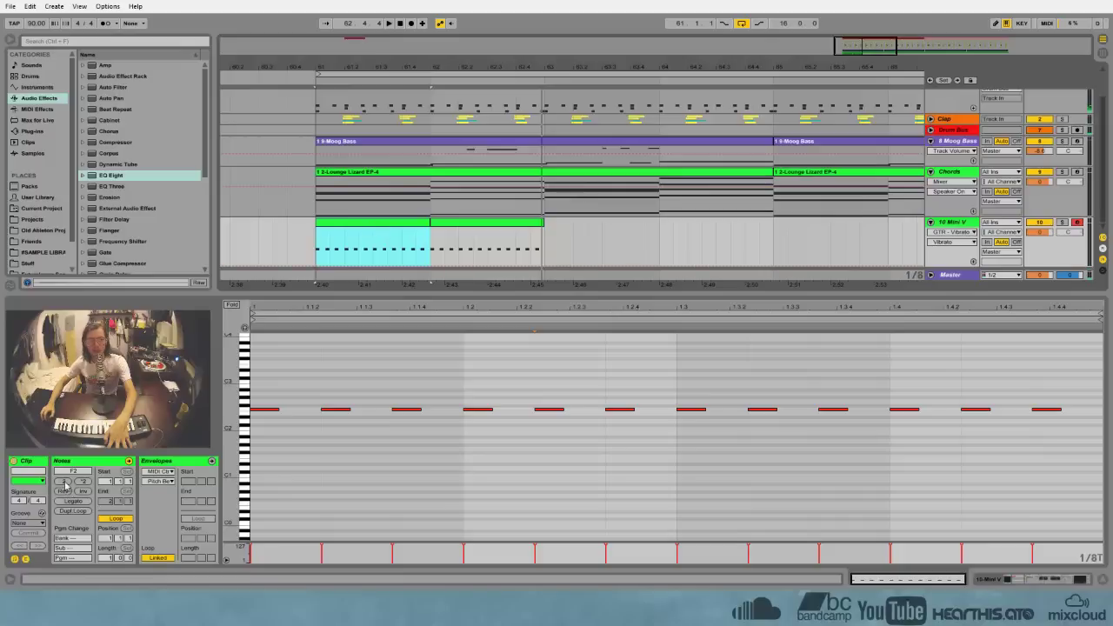
Compress the bar 61 notes to double speed as 1/16 triplets and duplicate them to fill the bar
key(ctrl+a)
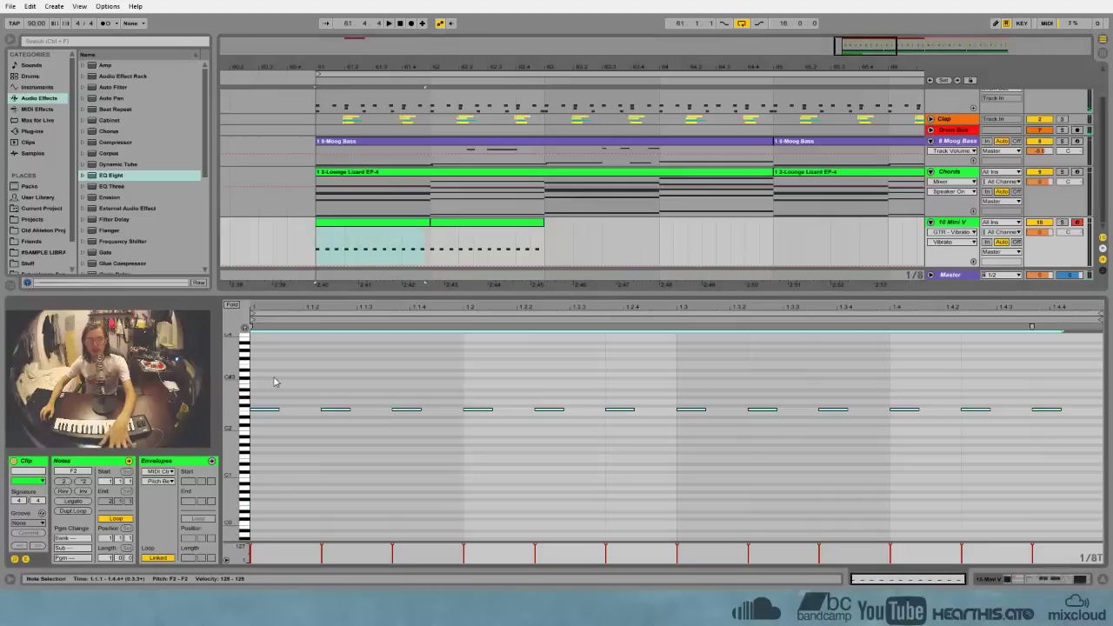
click(84, 480)
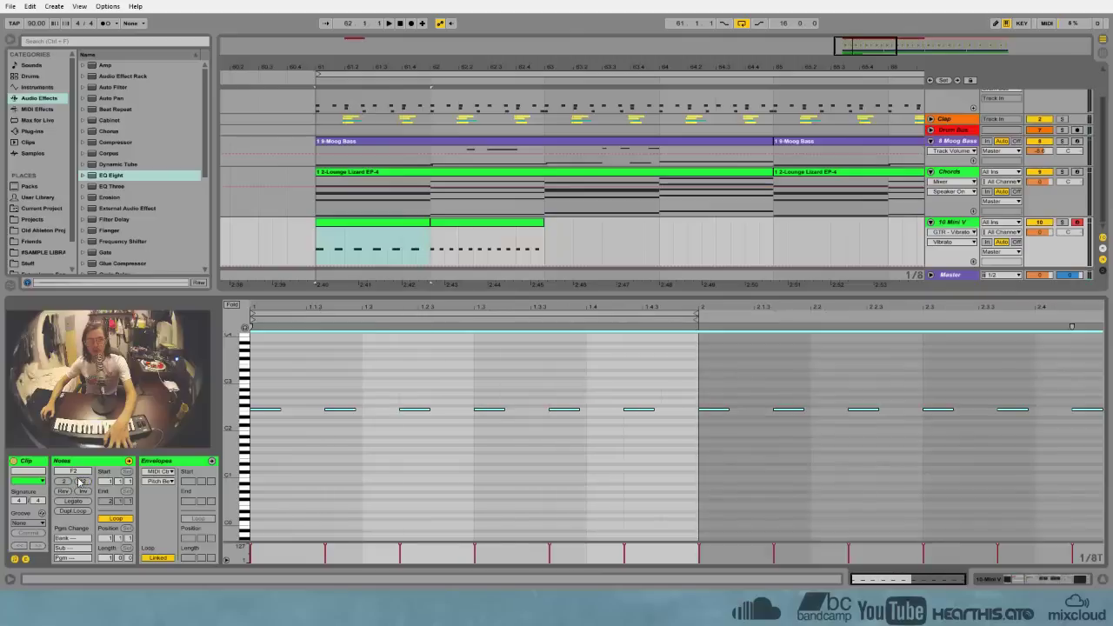
click(65, 481)
click(65, 480)
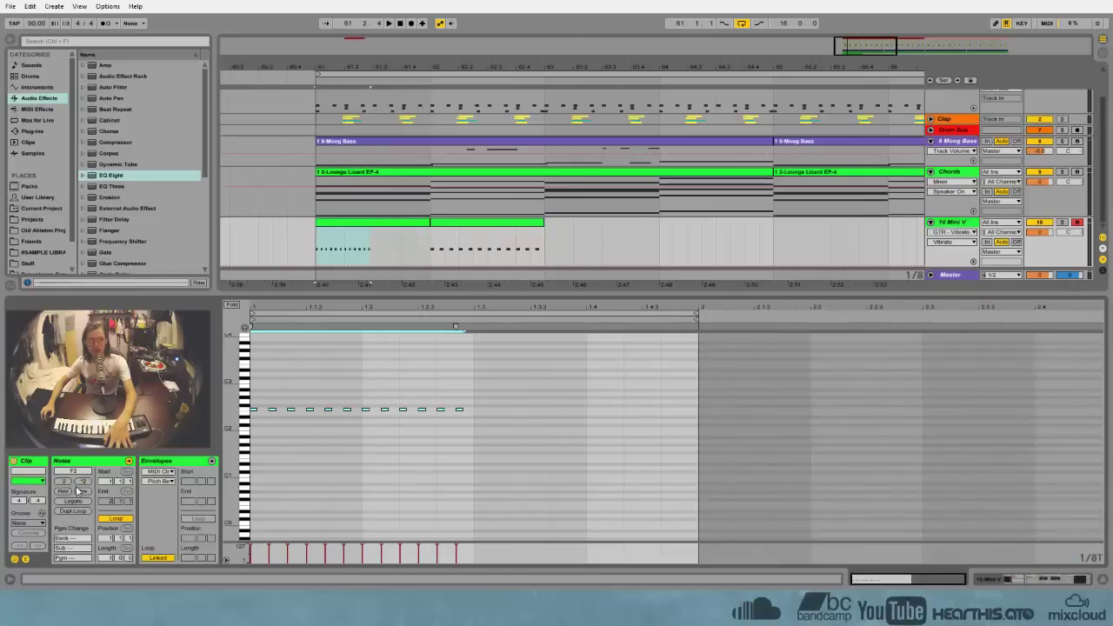
click(330, 470)
drag(253, 389, 463, 434)
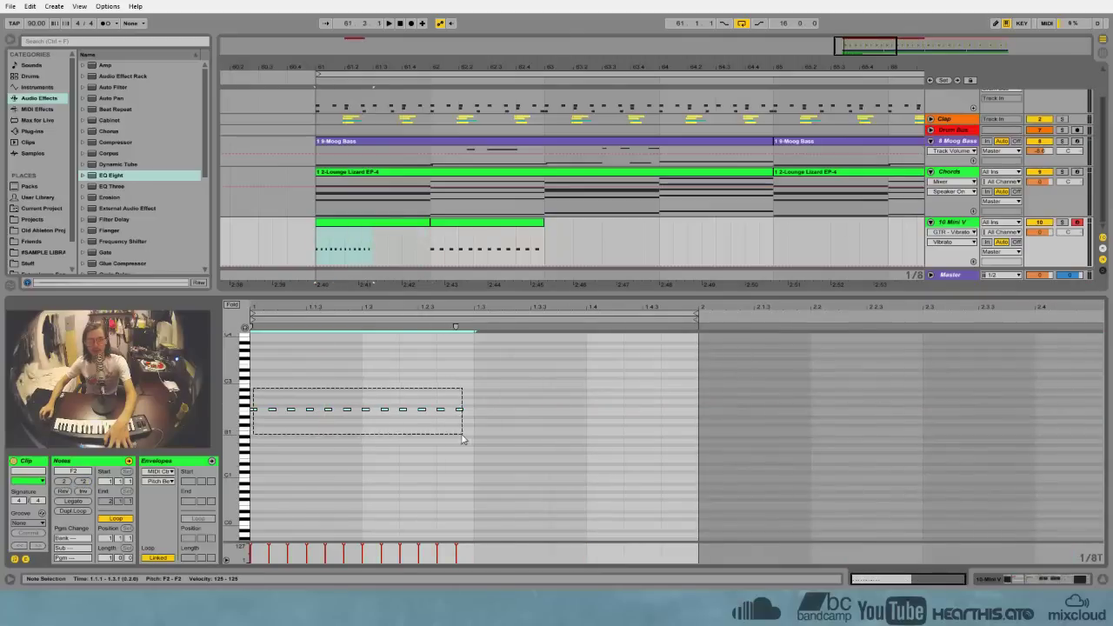
key(ctrl+d)
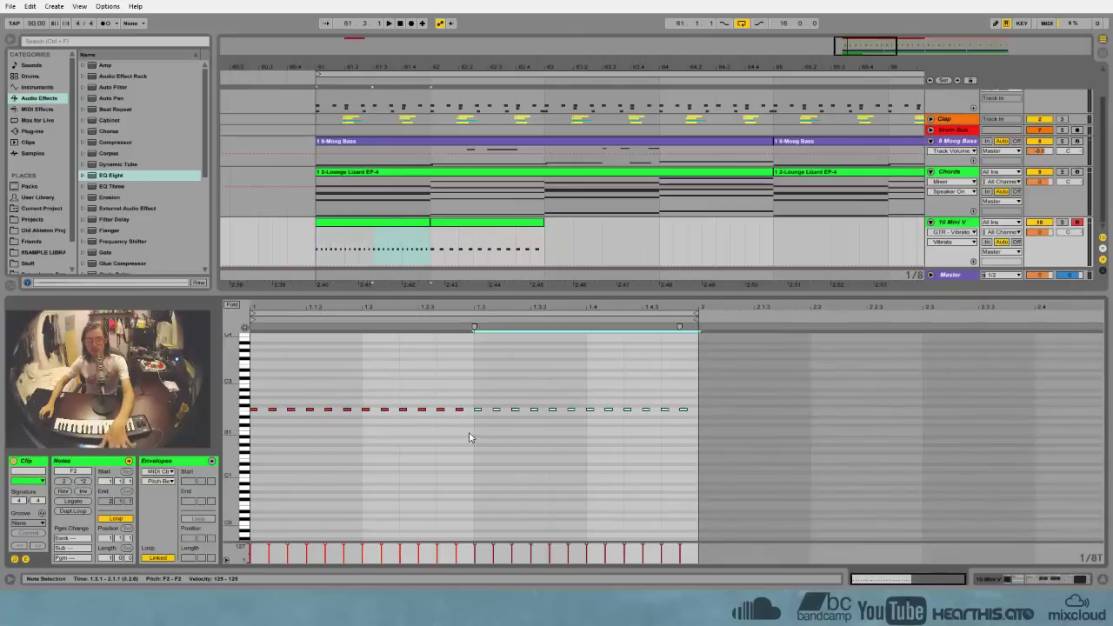
Duplicate the 1/16 triplet clip over the one in bar 62 and play both bars
click(401, 226)
key(ctrl+d)
click(391, 230)
key(space)
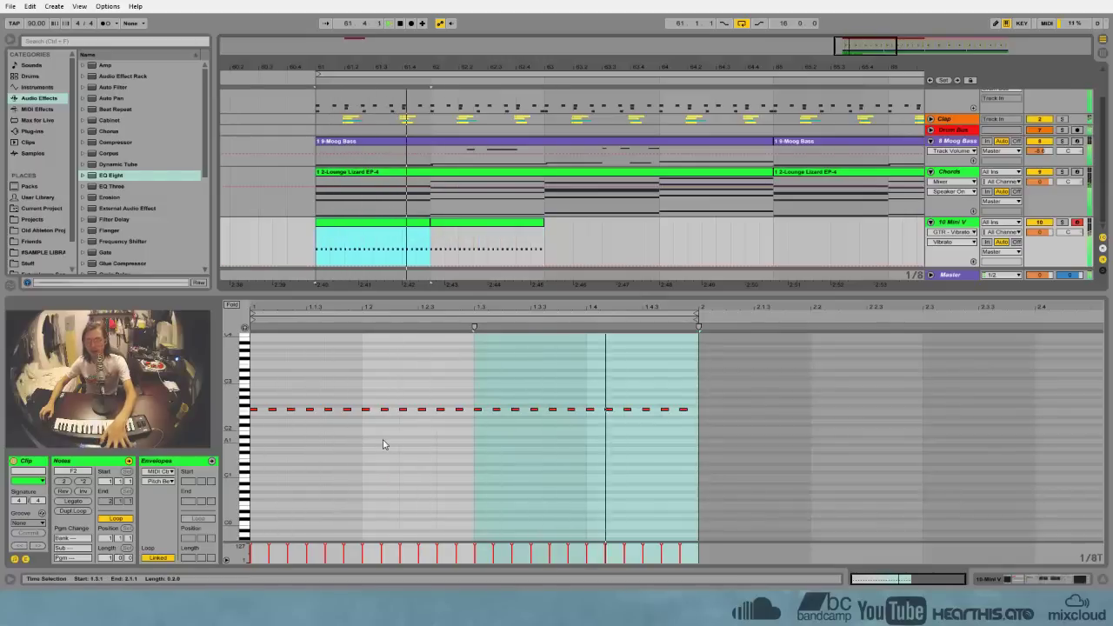
key(space)
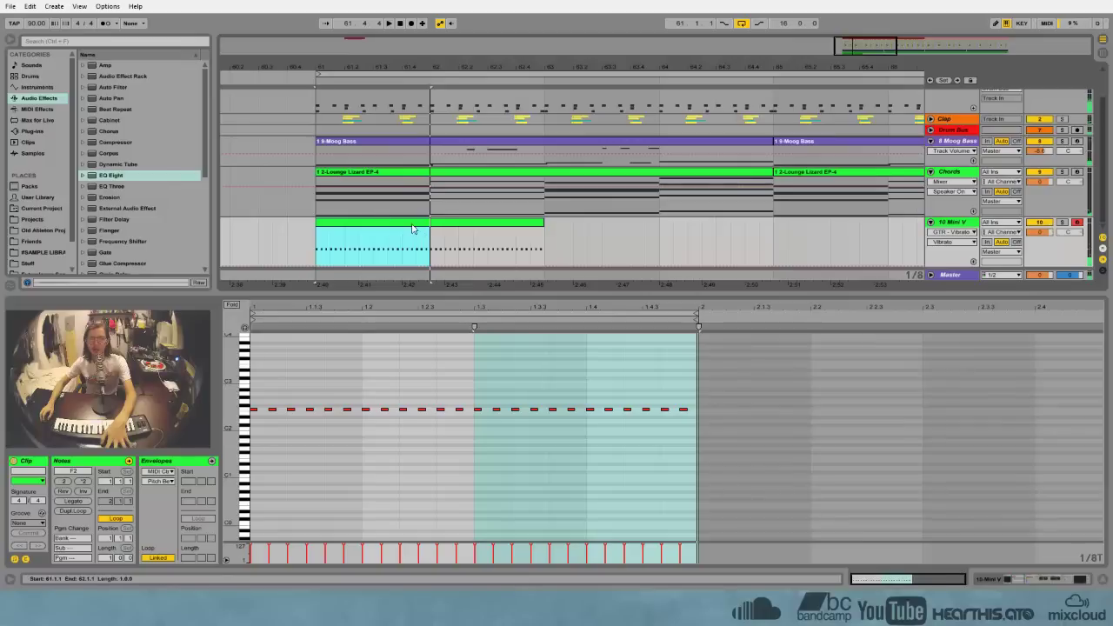
key(space)
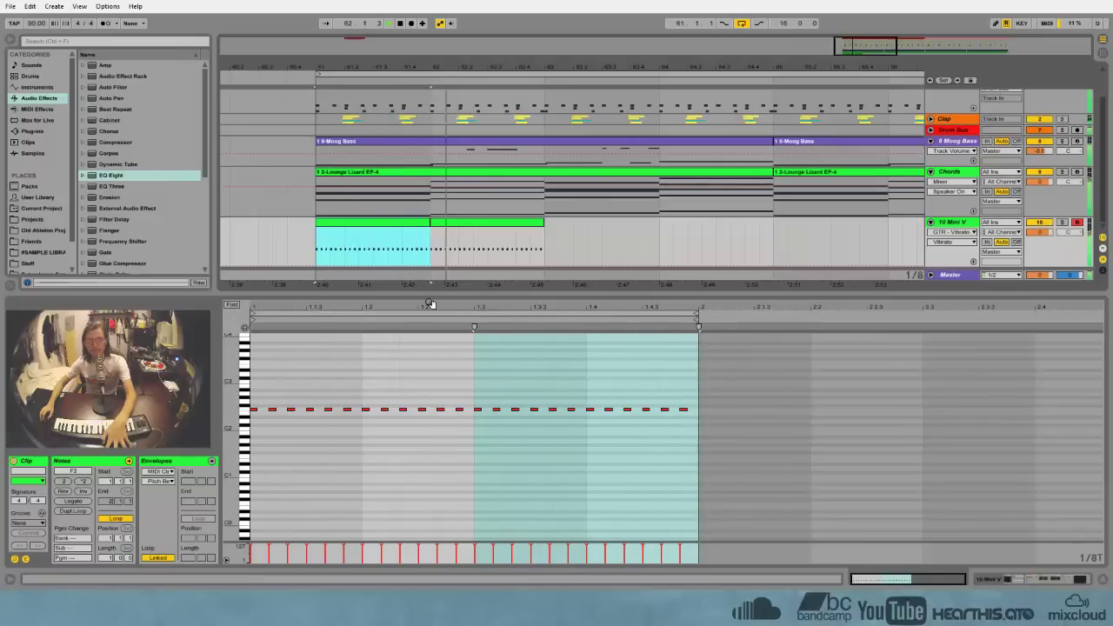
key(space)
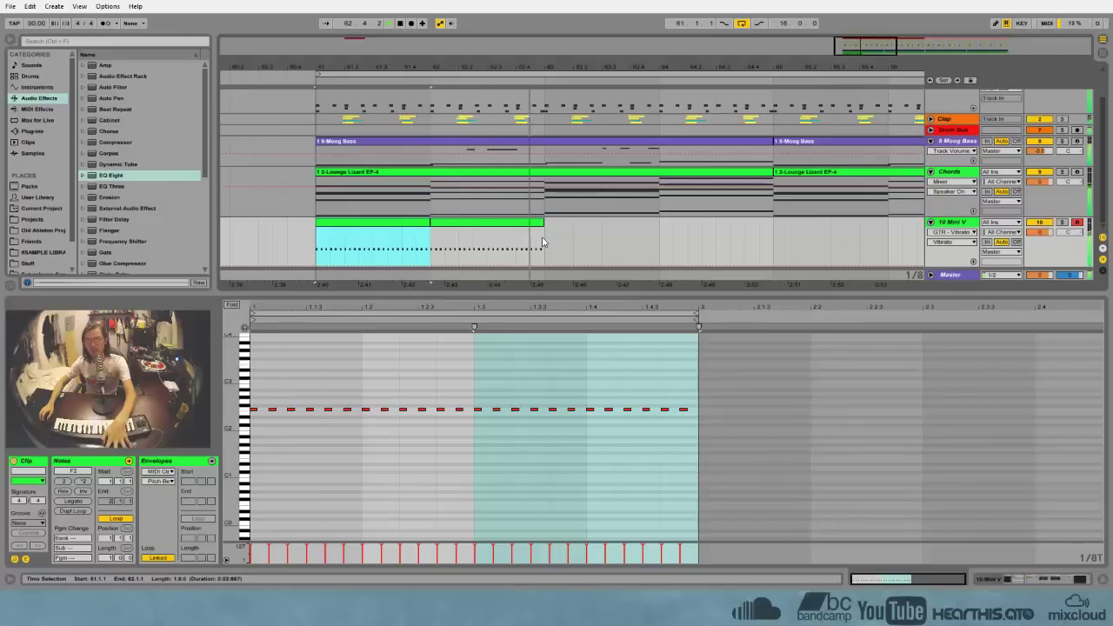
Delete both triplet clips in bars 61 and 62 of the Mini V track
drag(544, 248, 318, 248)
key(Delete)
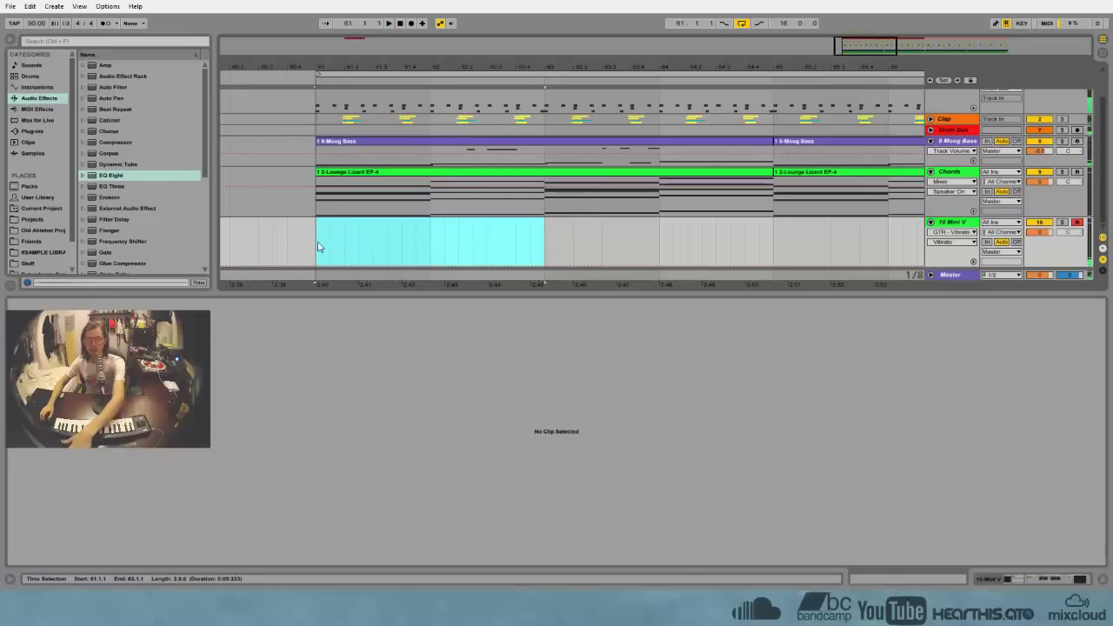
Shrink the clip editor, bring the whole looped section into view, and play it from bar 61
drag(384, 295, 363, 499)
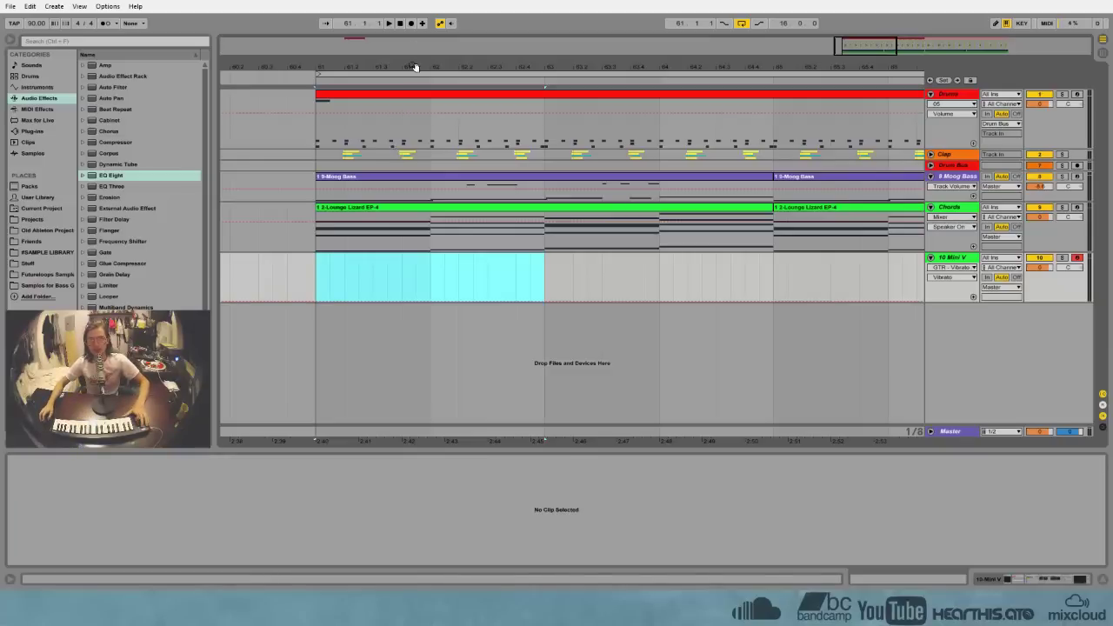
drag(413, 67, 352, 67)
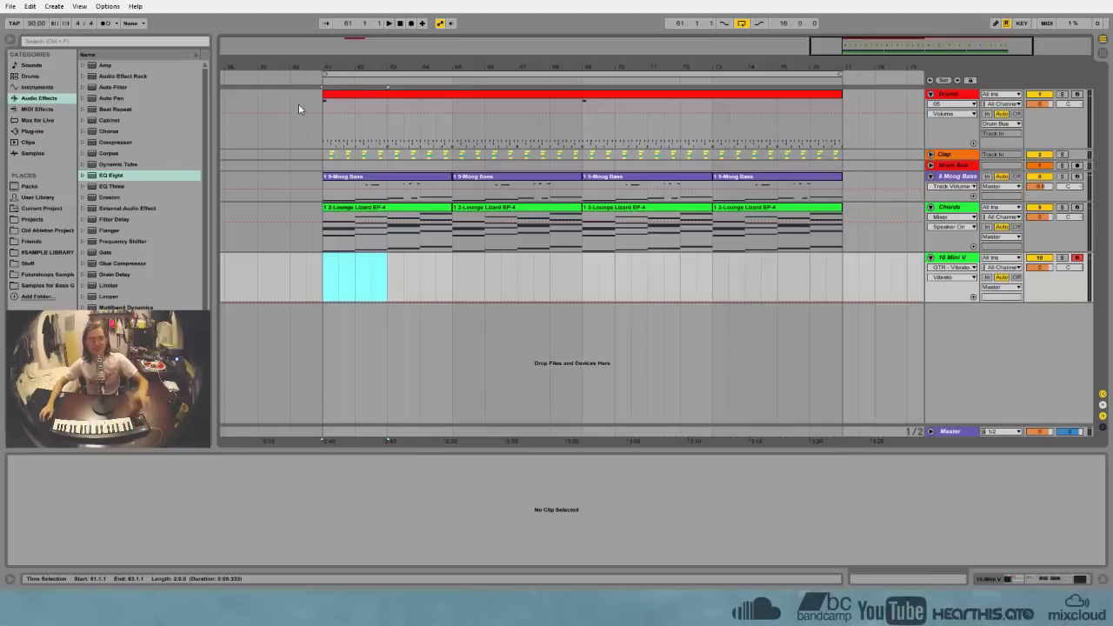
key(space)
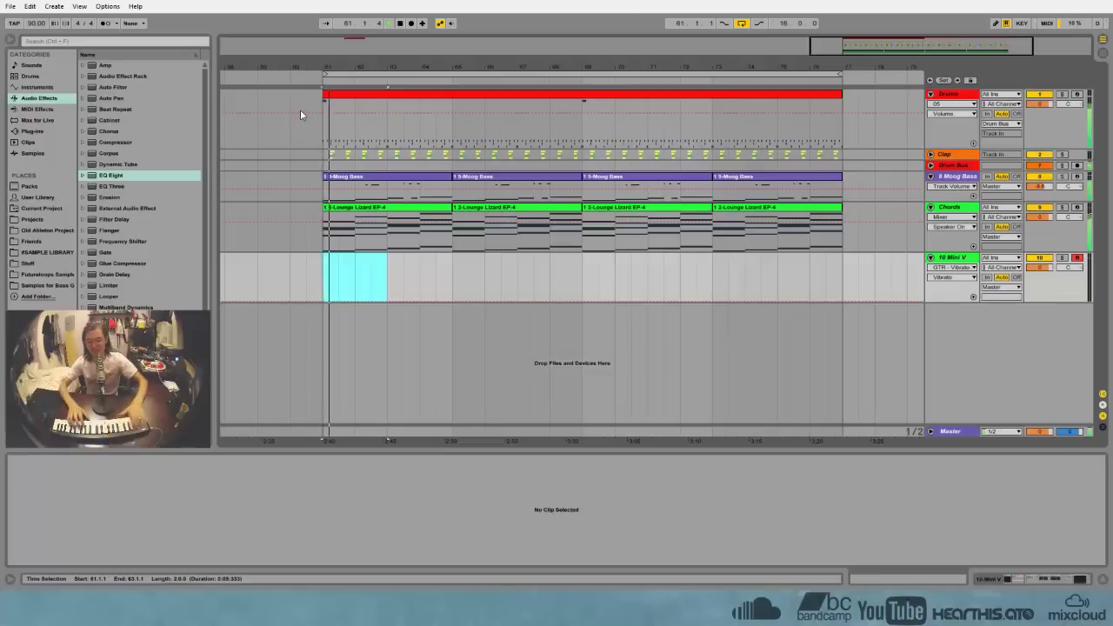